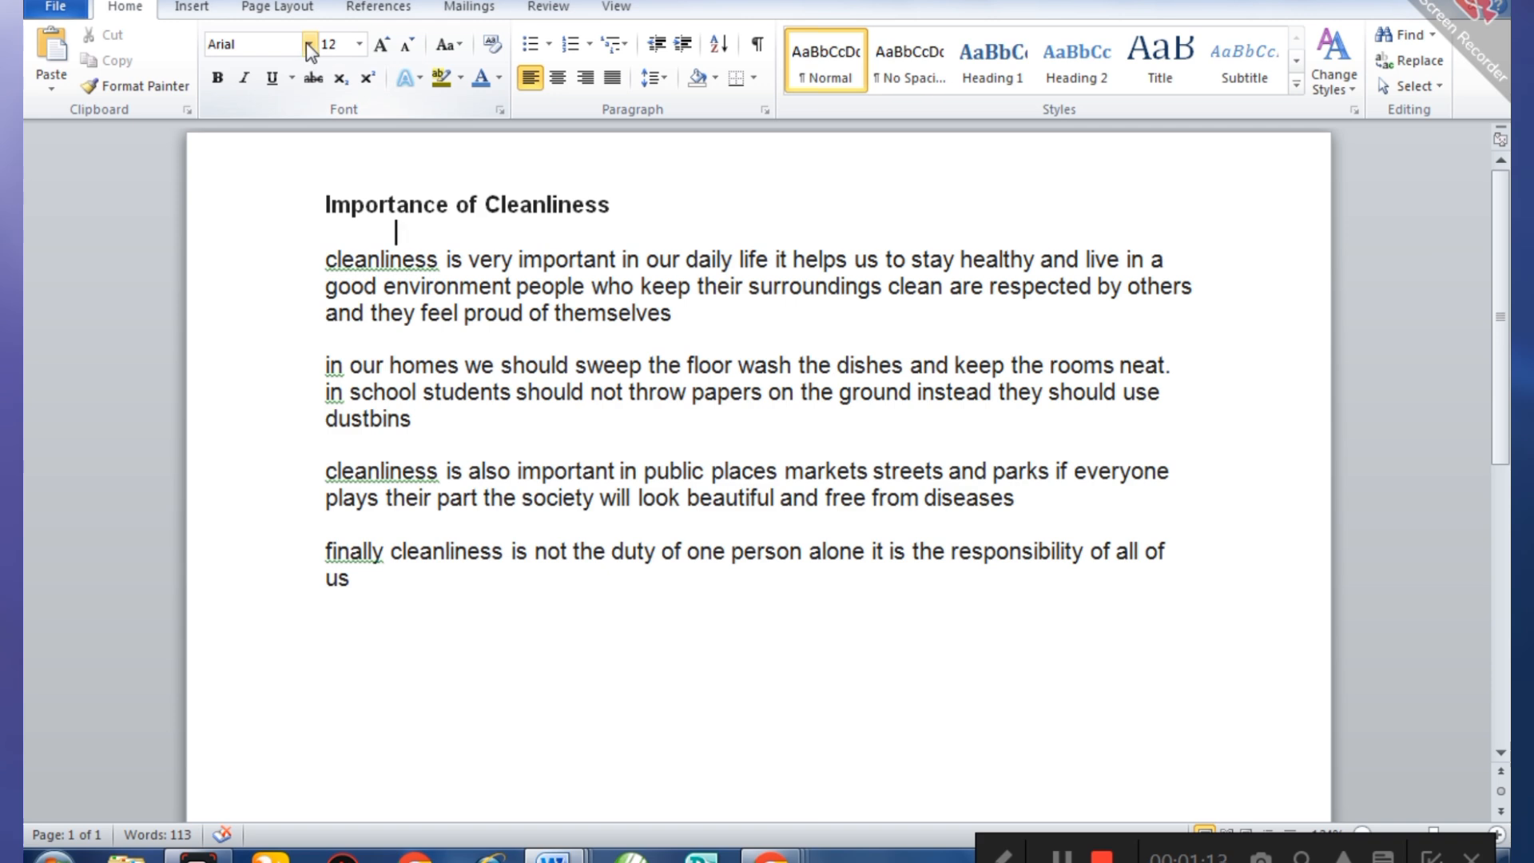
pyautogui.click(308, 44)
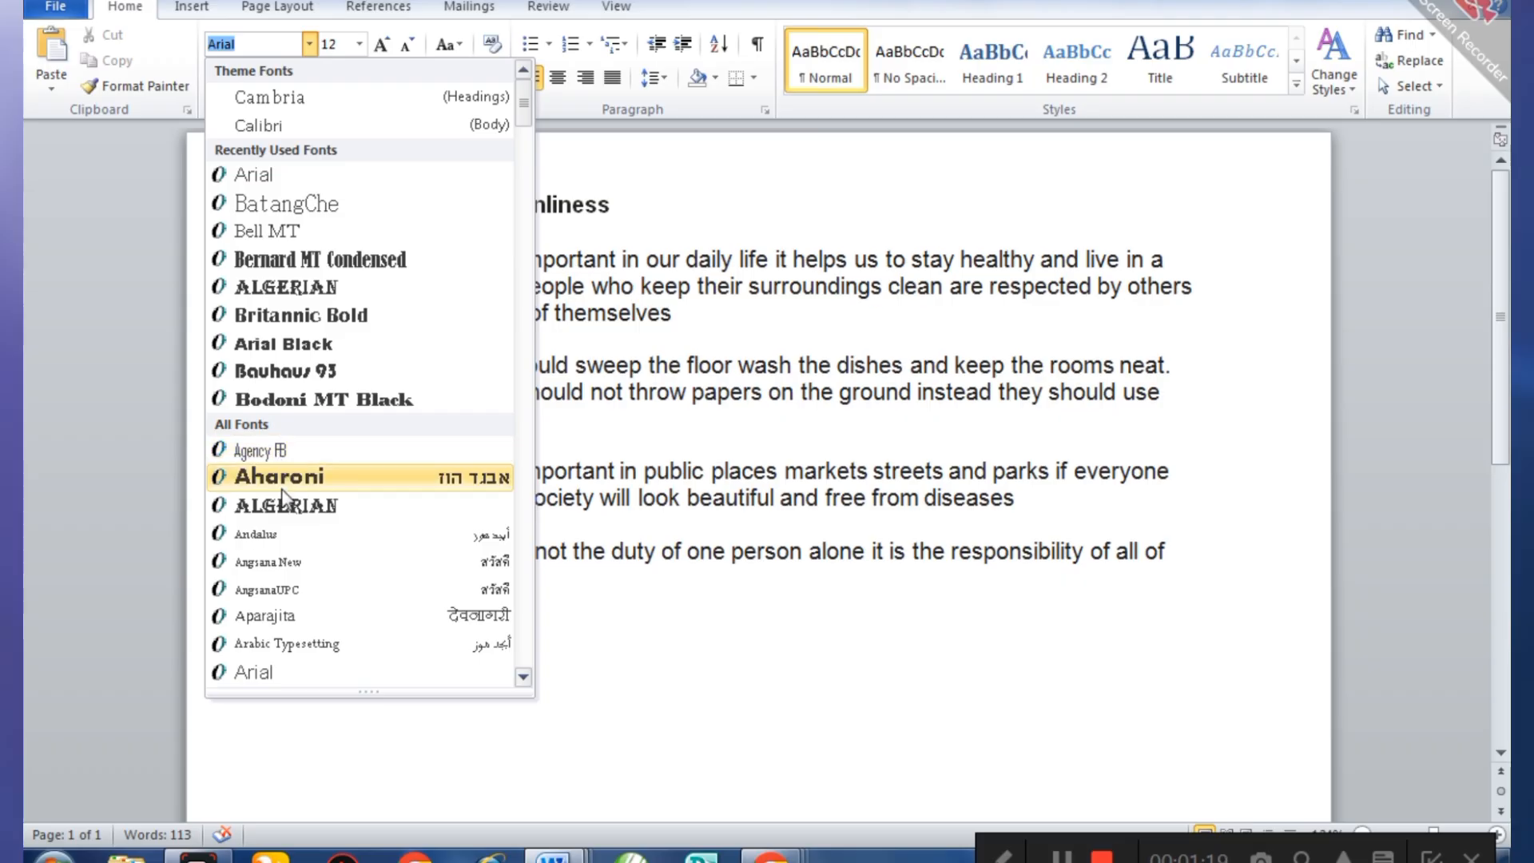
pyautogui.click(693, 212)
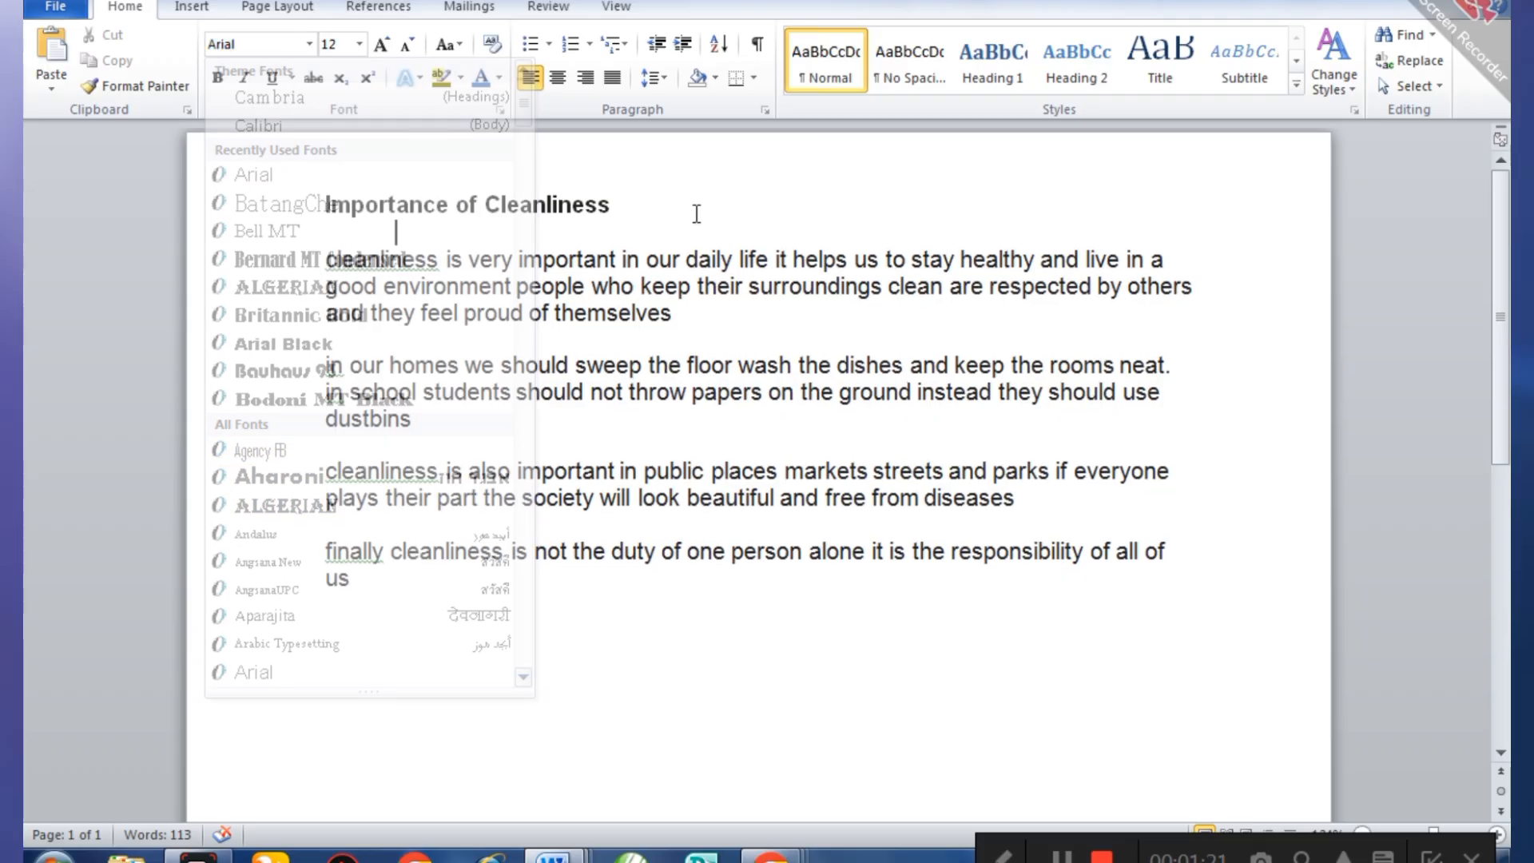
pyautogui.click(639, 208)
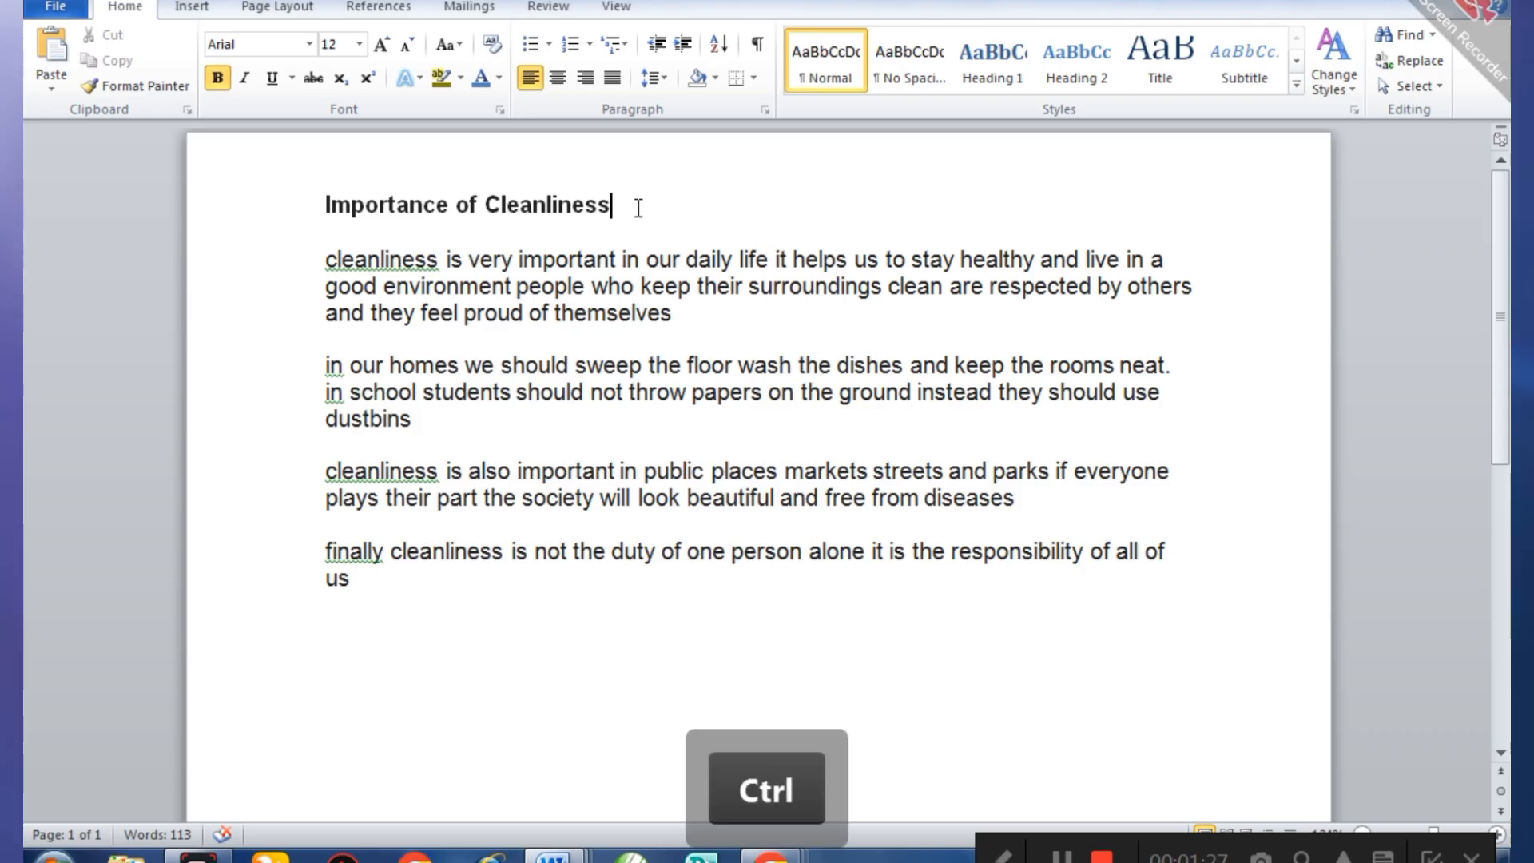
# - Change the font of the entire document to Bauhaus 93
pyautogui.hotkey('ctrl', 'a')
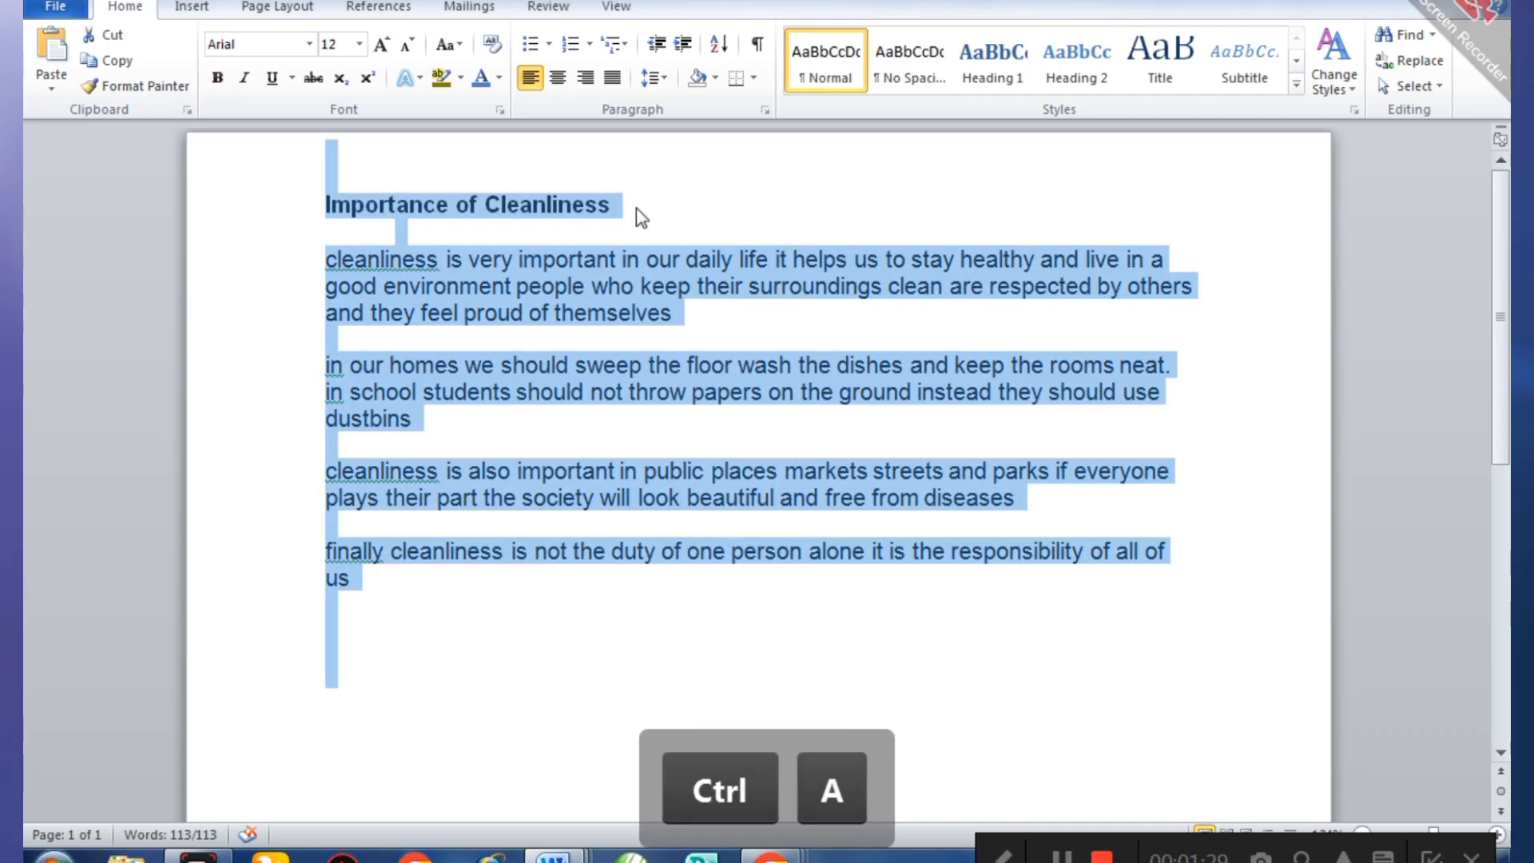
pyautogui.click(309, 45)
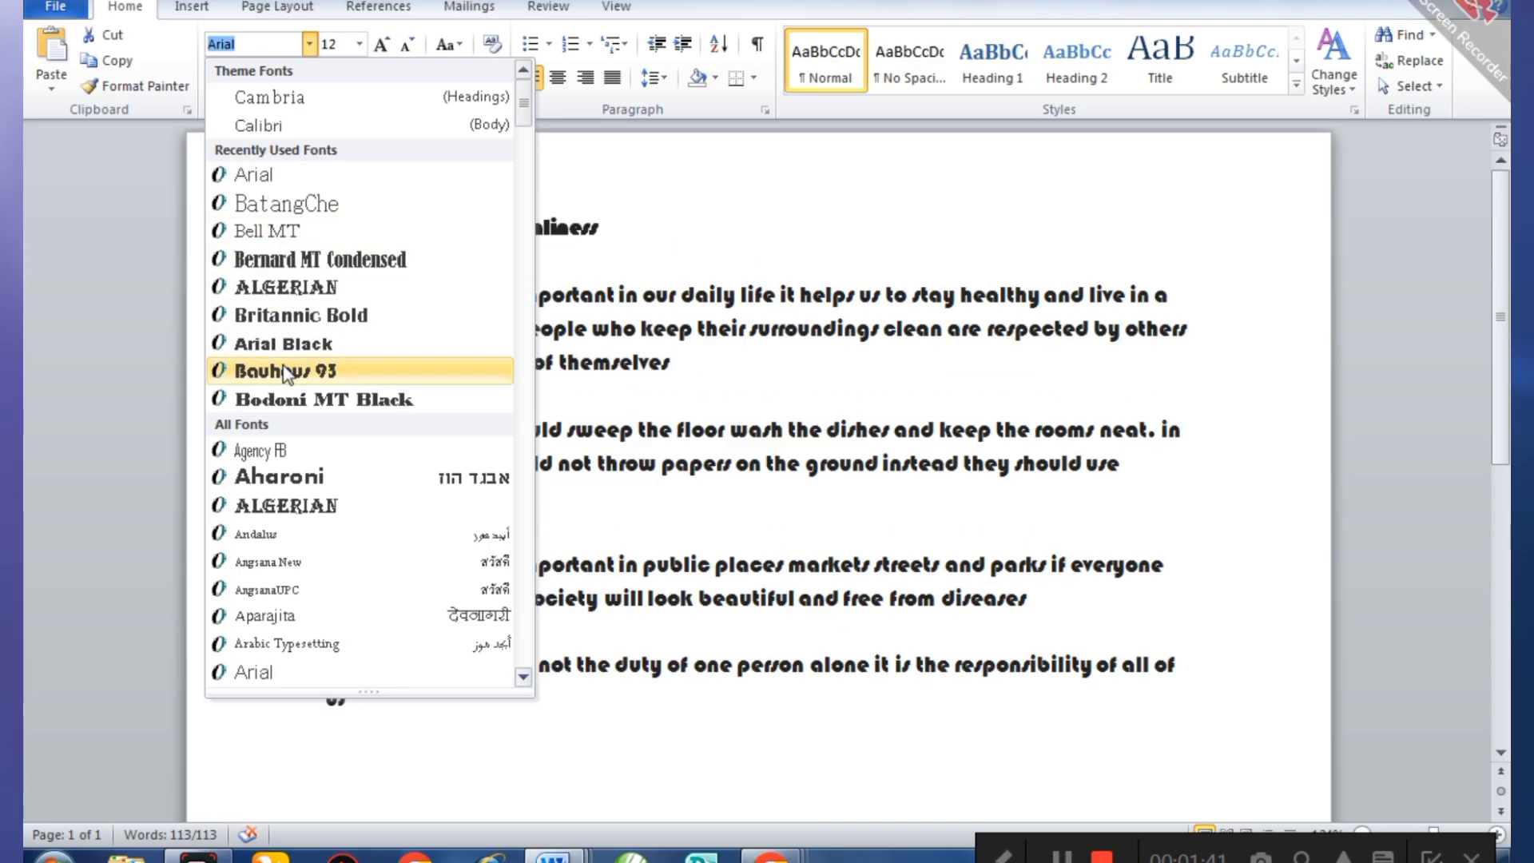
pyautogui.click(279, 371)
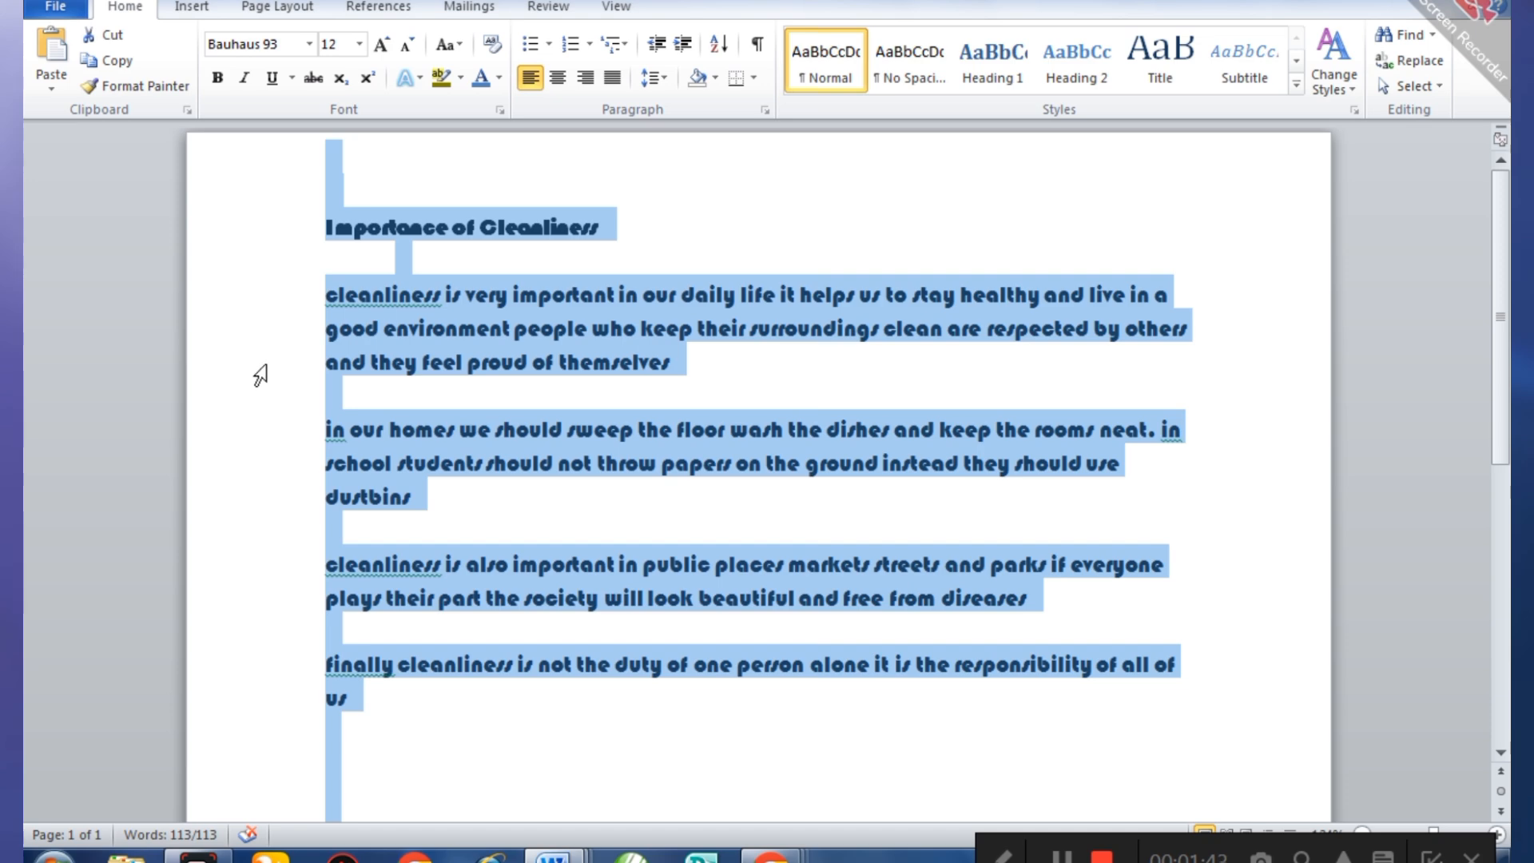
# - Set the font of the whole document back to Arial and clear the selection
pyautogui.click(309, 44)
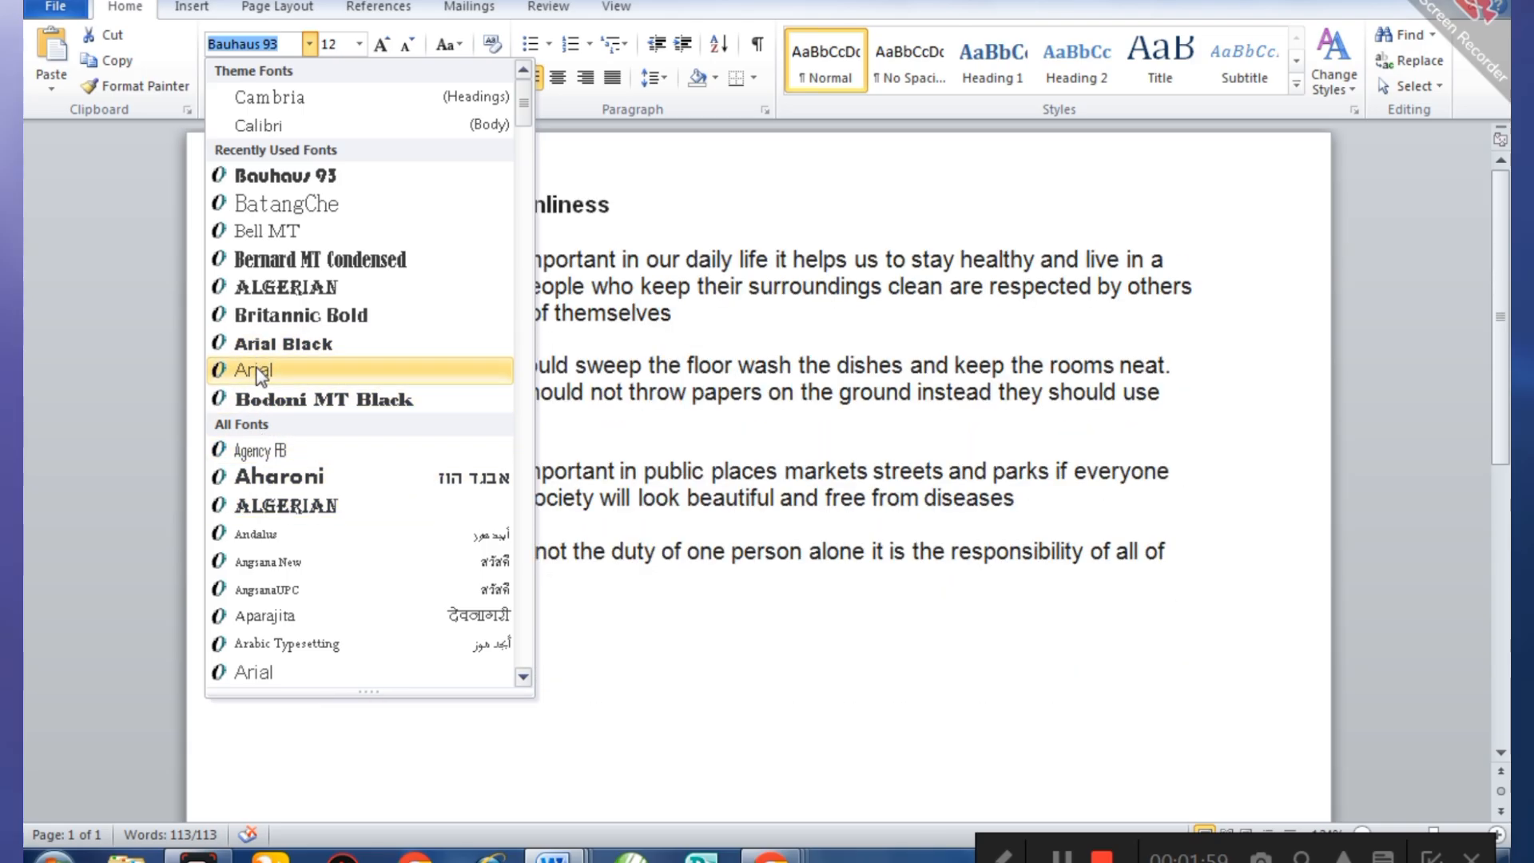
pyautogui.click(257, 370)
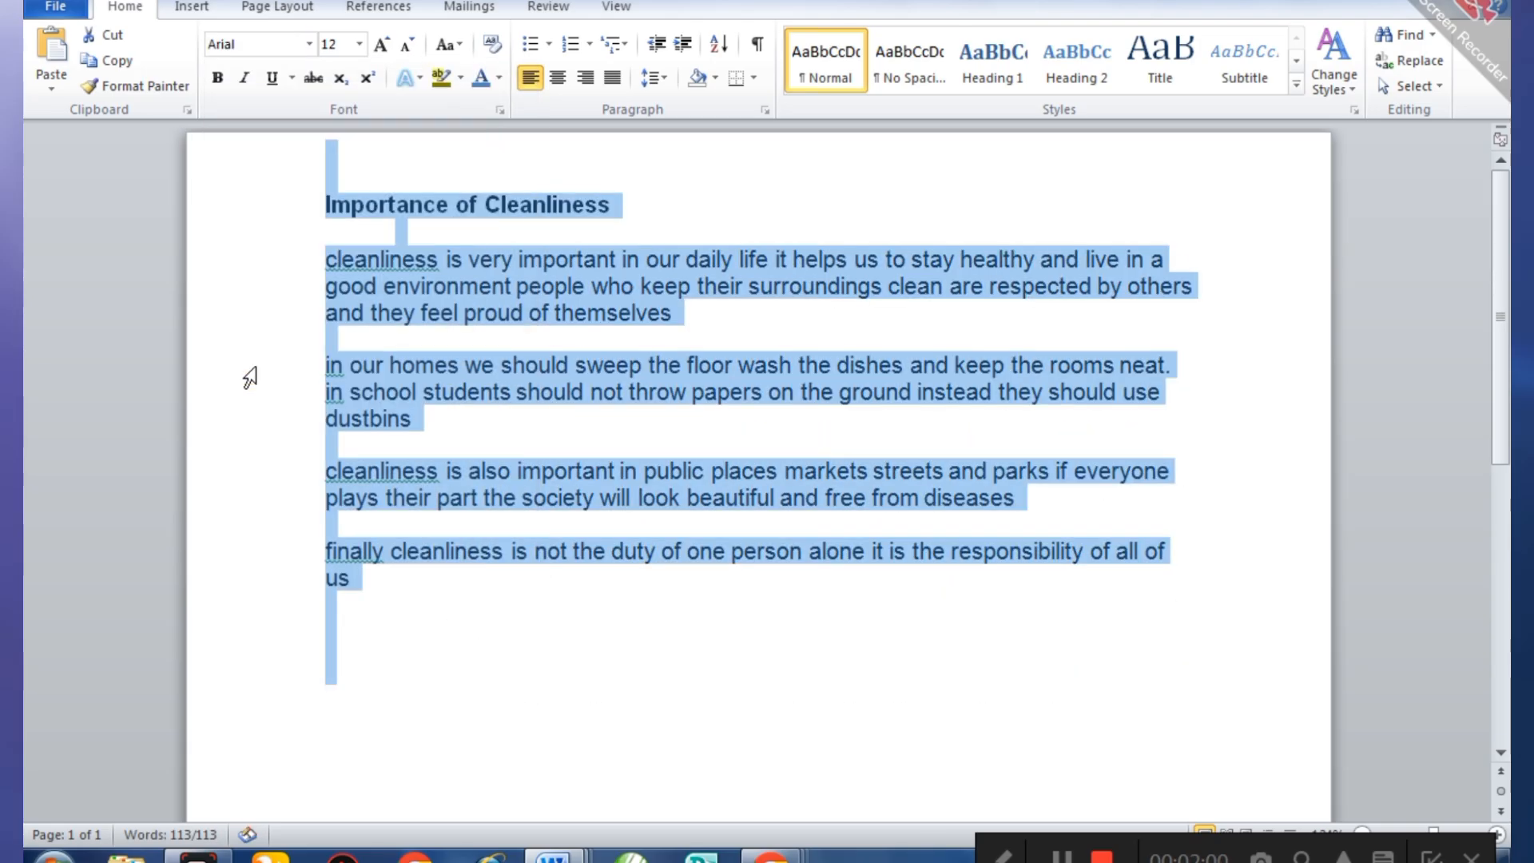
pyautogui.click(665, 166)
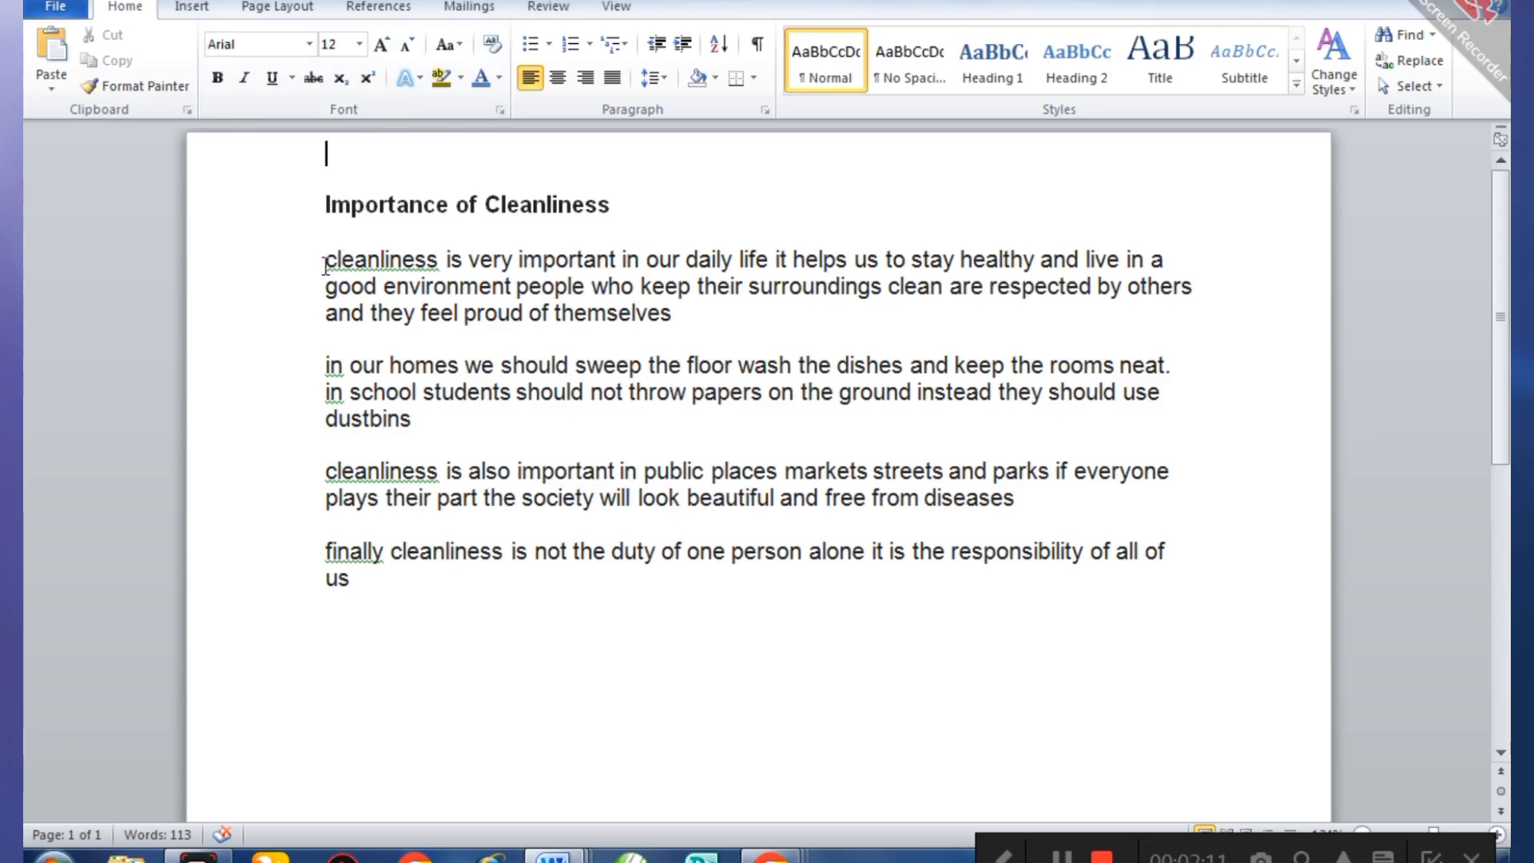
# - Set the font size of the entire document to 16 and clear the selection
pyautogui.hotkey('ctrl', 'a')
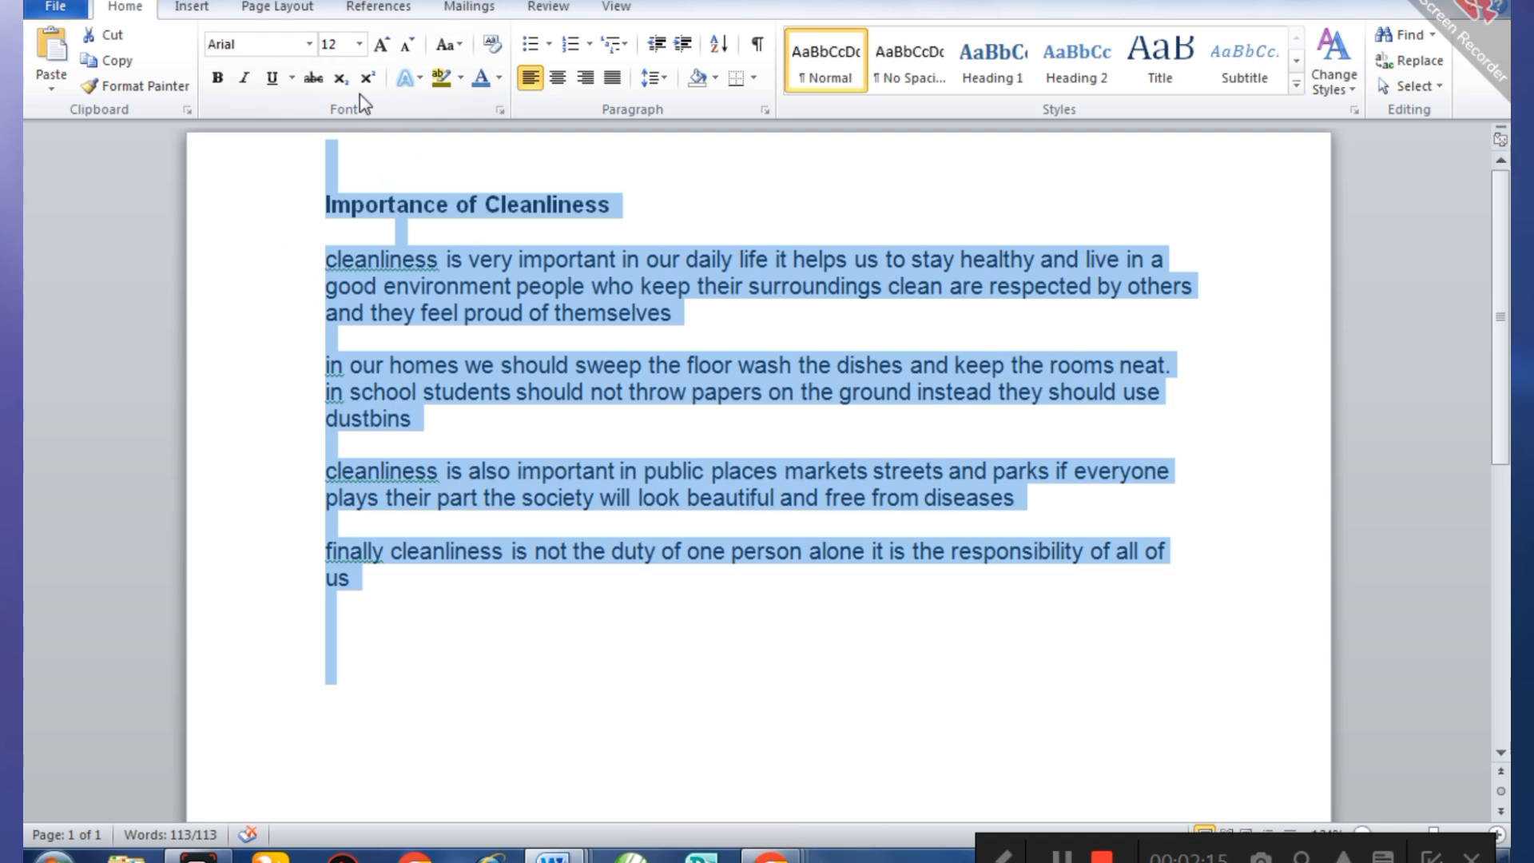
pyautogui.click(361, 45)
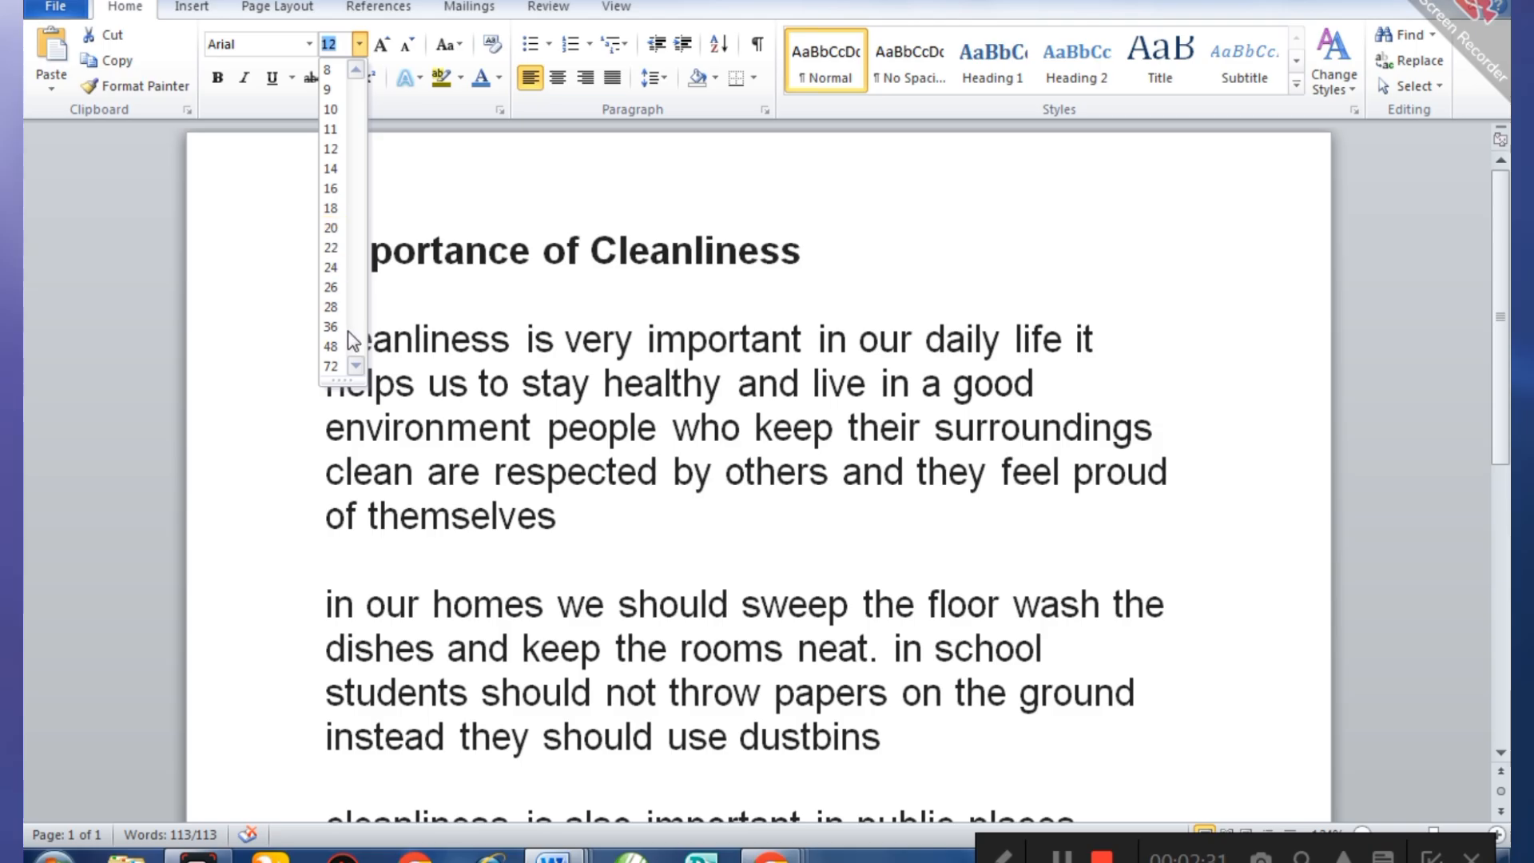
pyautogui.click(331, 188)
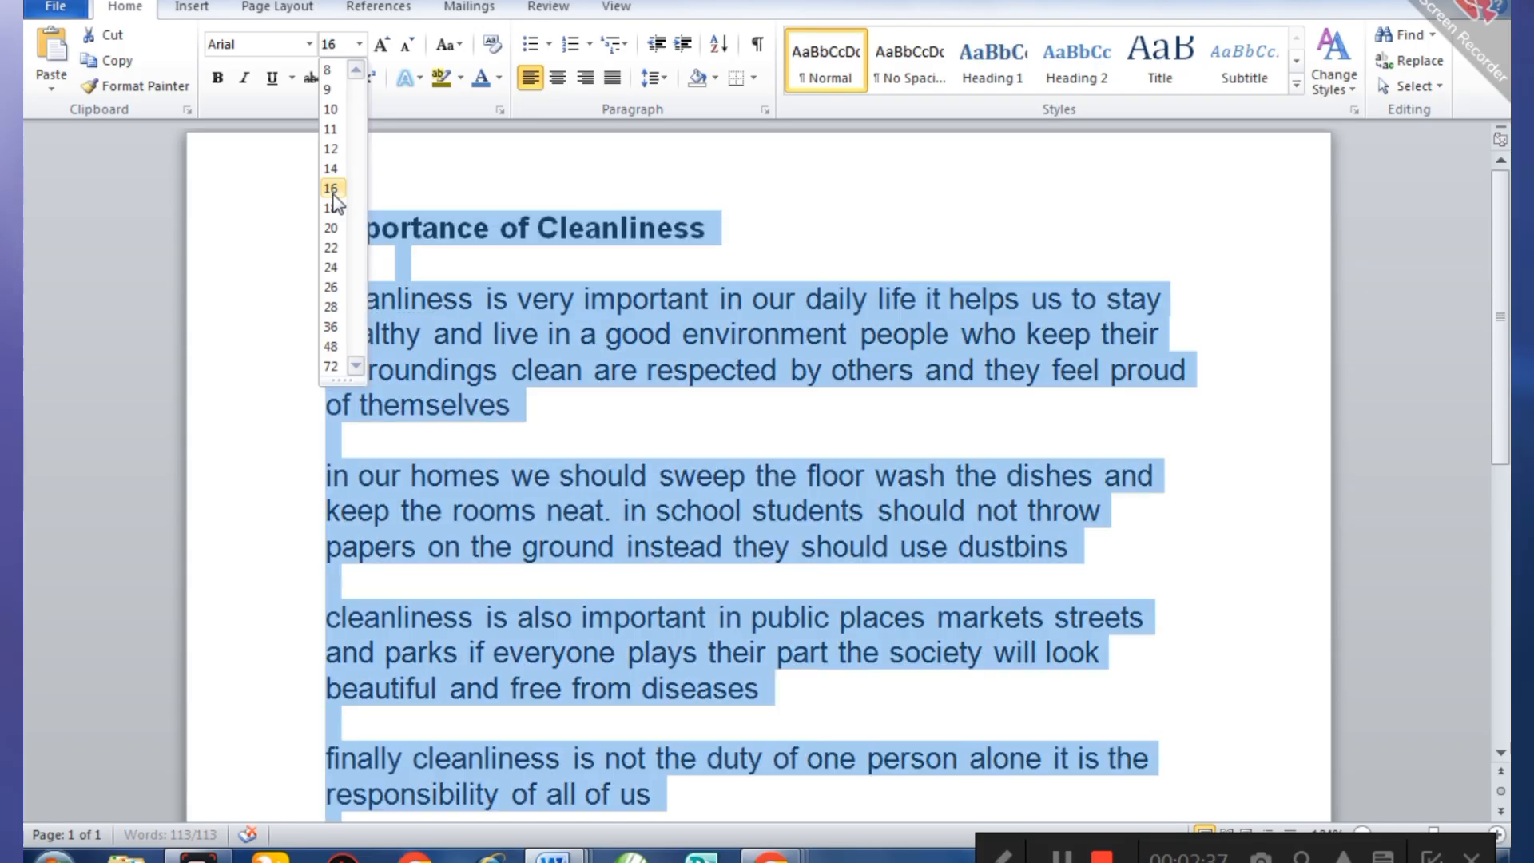
pyautogui.click(400, 163)
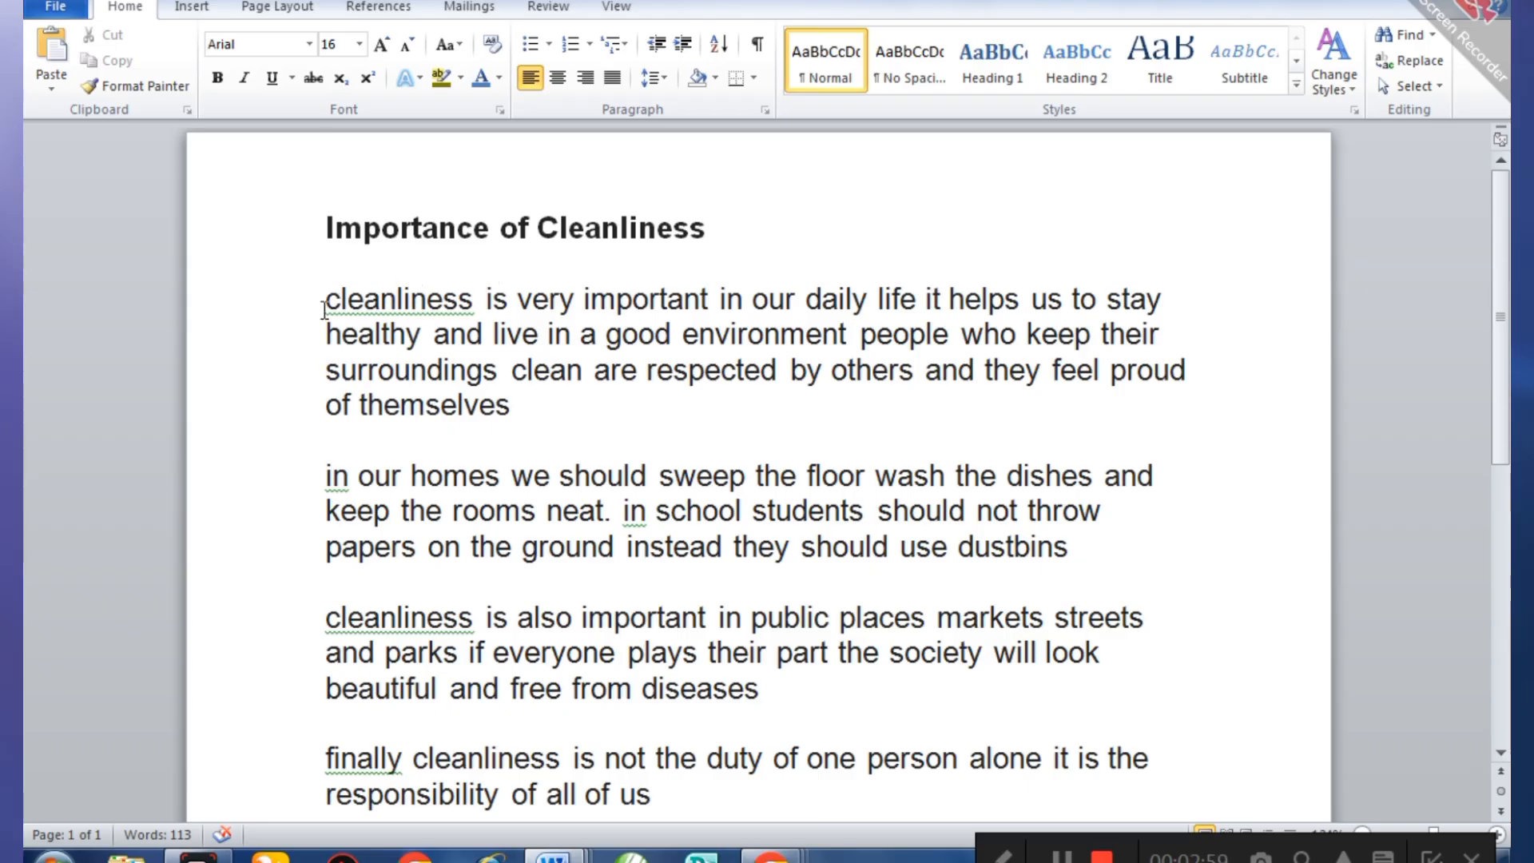
# - Make the word "cleanliness" at the start of the first paragraph bold and deselect it
pyautogui.moveTo(323, 302); pyautogui.dragTo(474, 295)
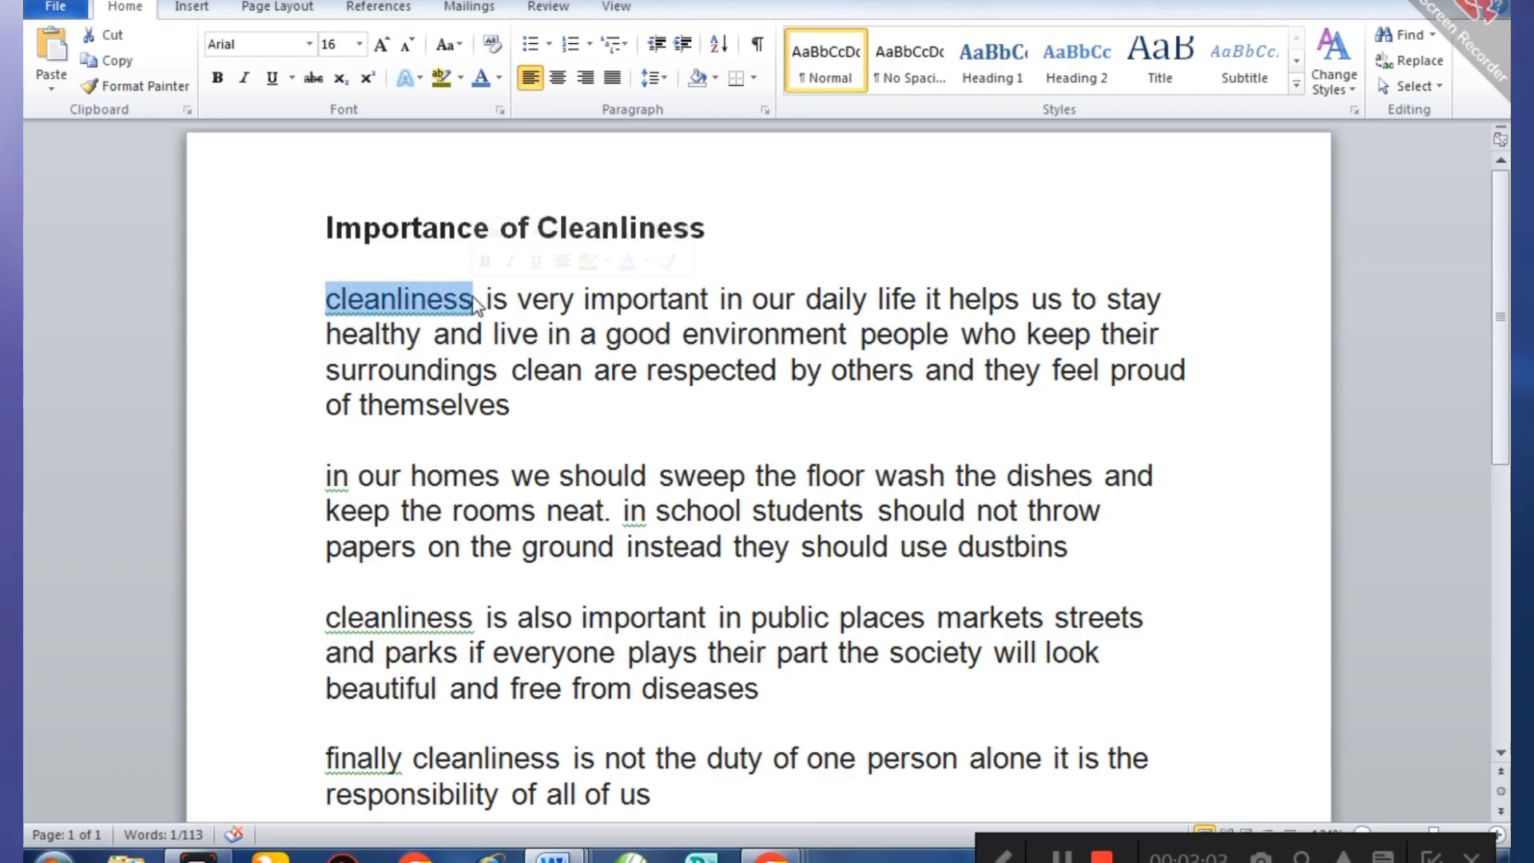
pyautogui.click(225, 75)
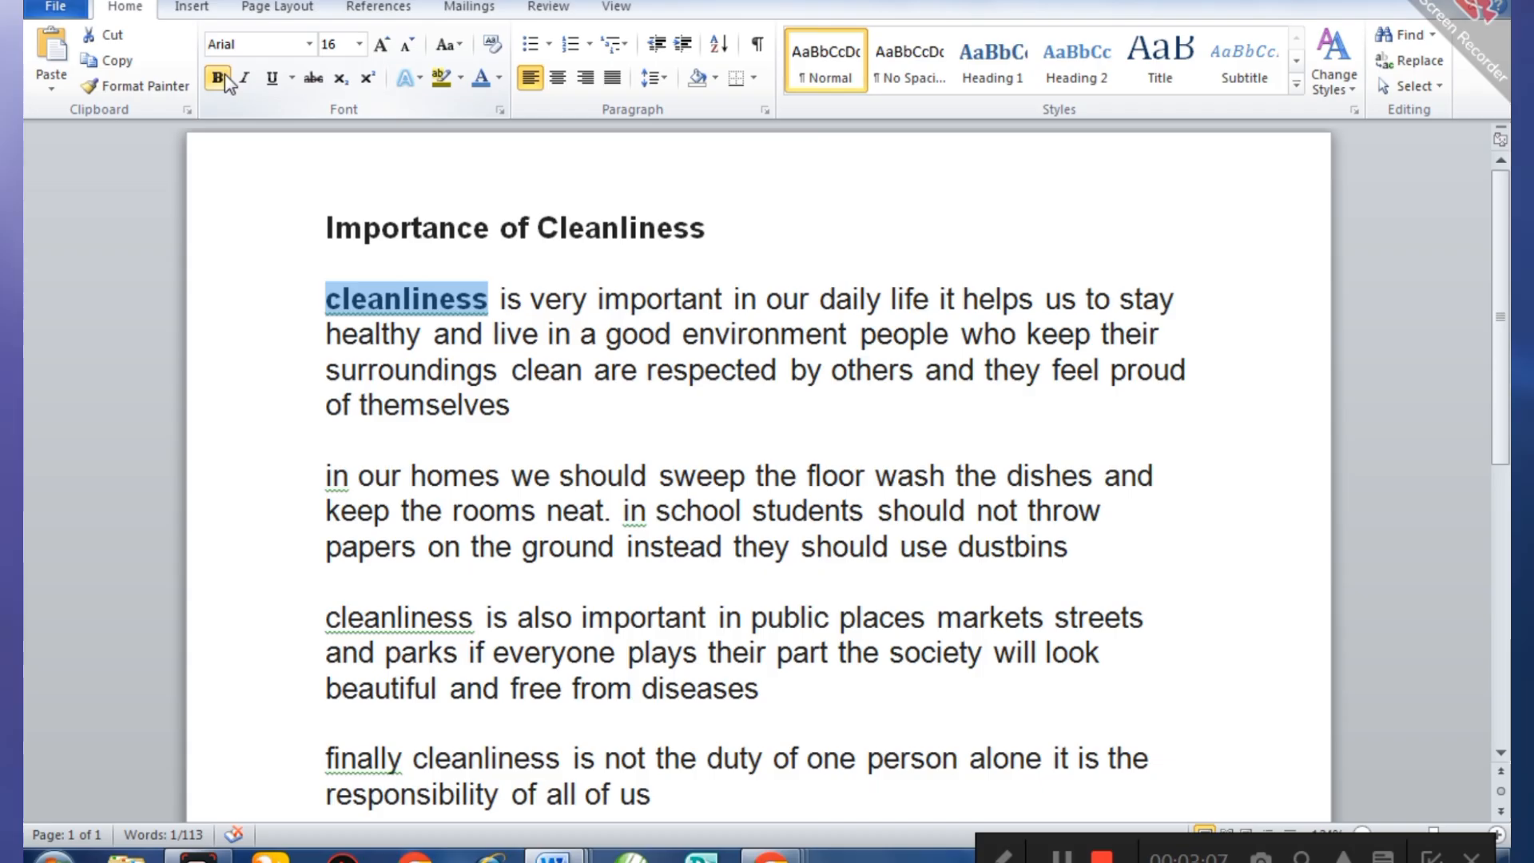
pyautogui.click(281, 234)
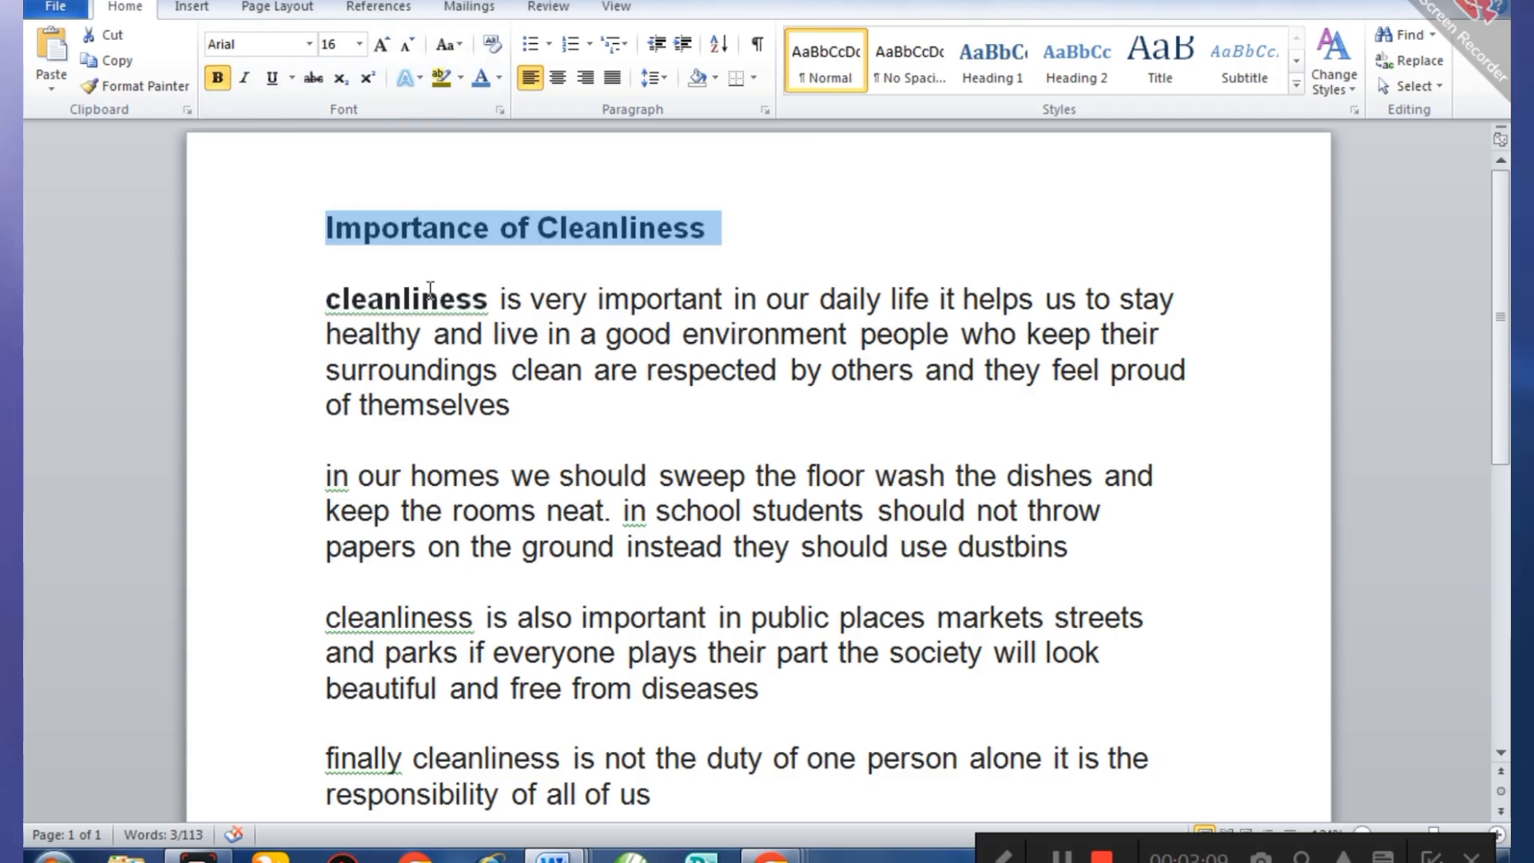
pyautogui.click(274, 344)
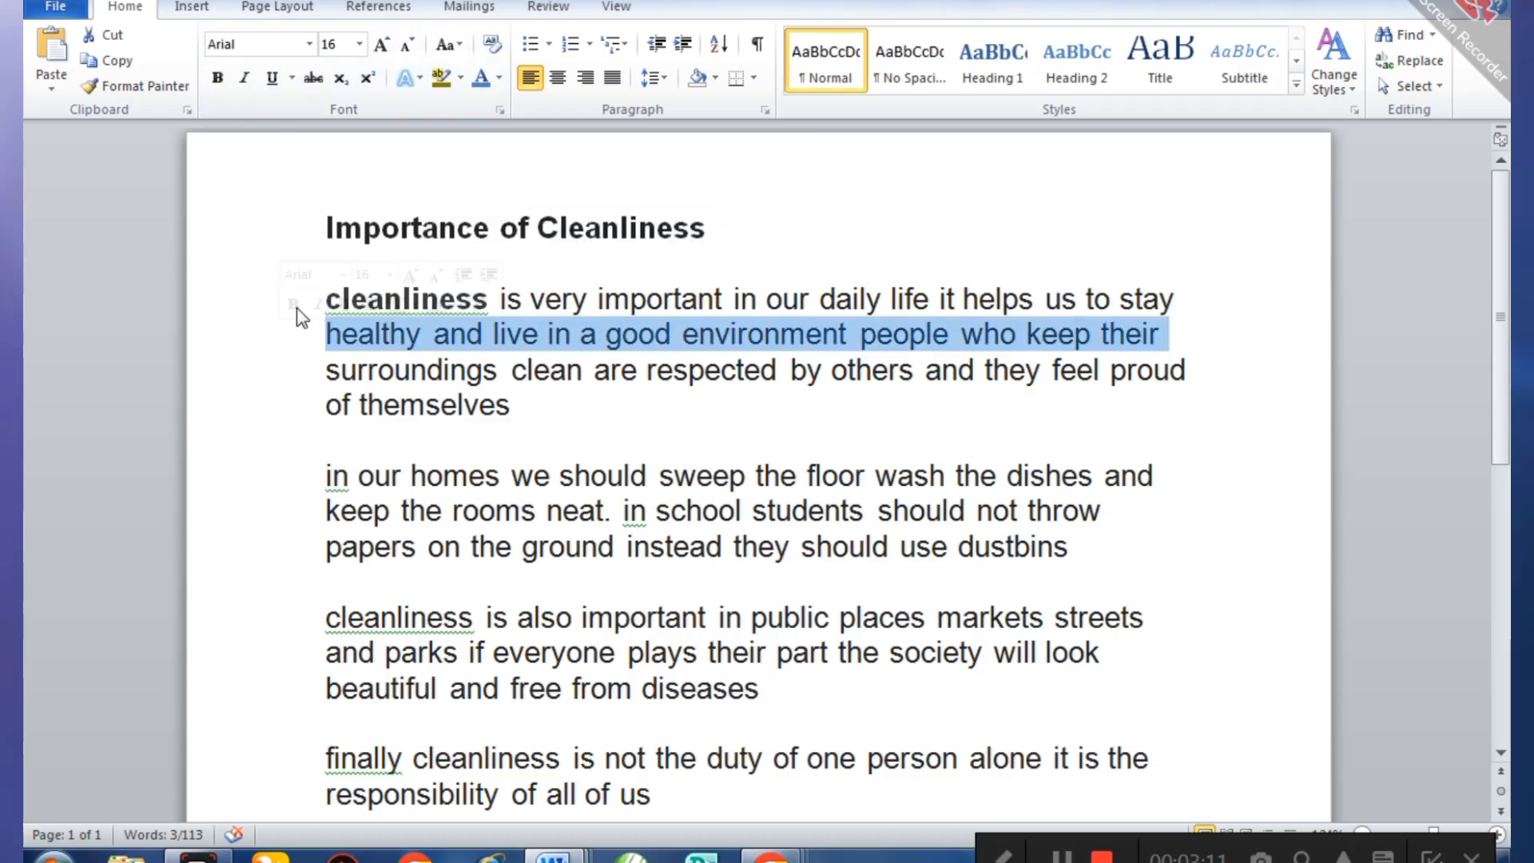
pyautogui.click(213, 289)
pyautogui.click(224, 281)
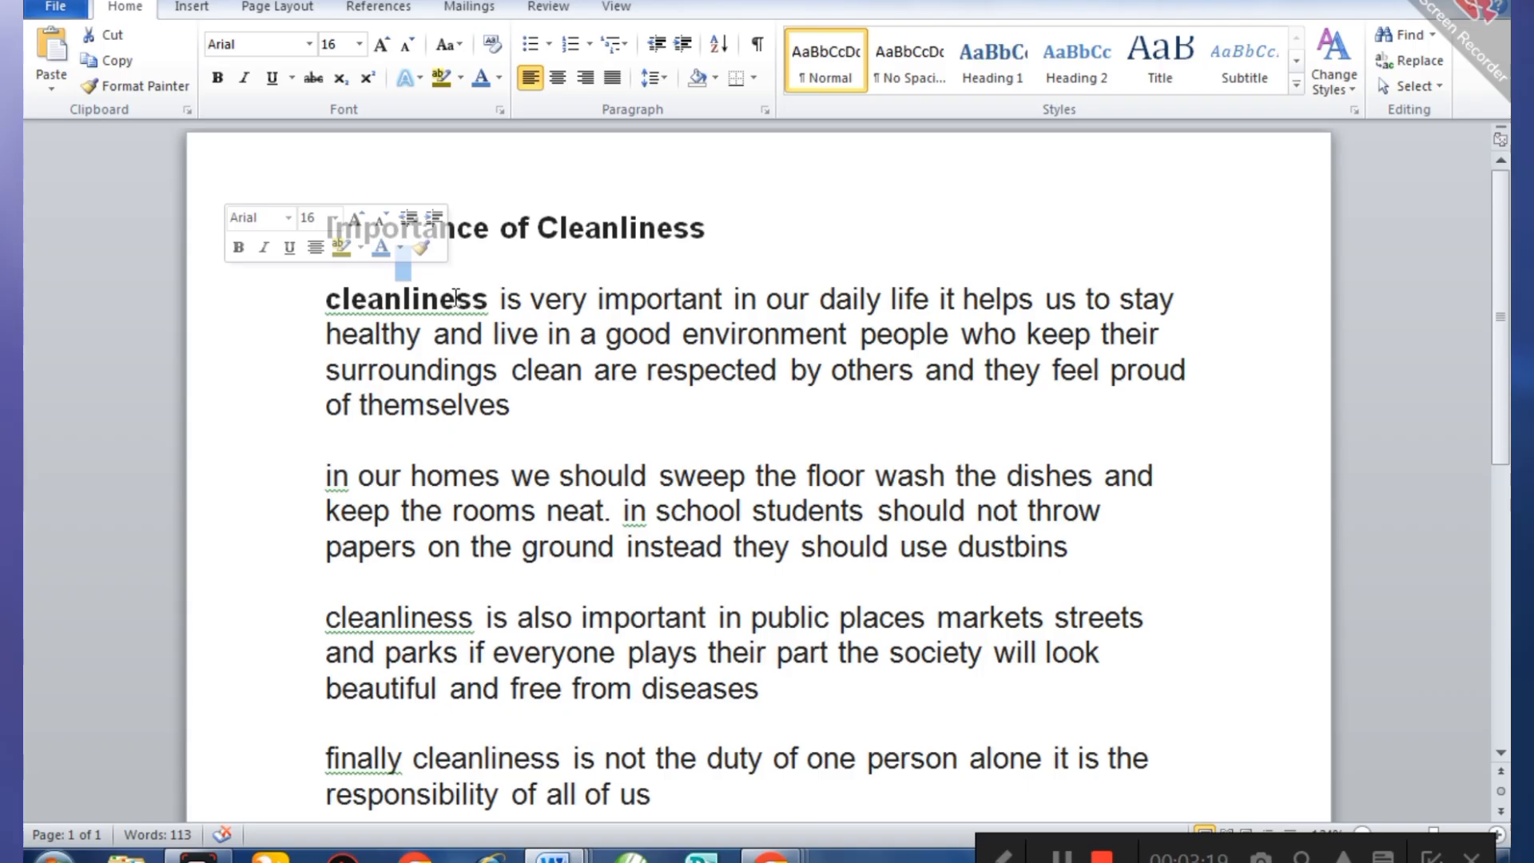
# - Undo the bold formatting on the first paragraph's opening word "cleanliness"
pyautogui.press('ctrl')
pyautogui.hotkey('ctrl', 'z')
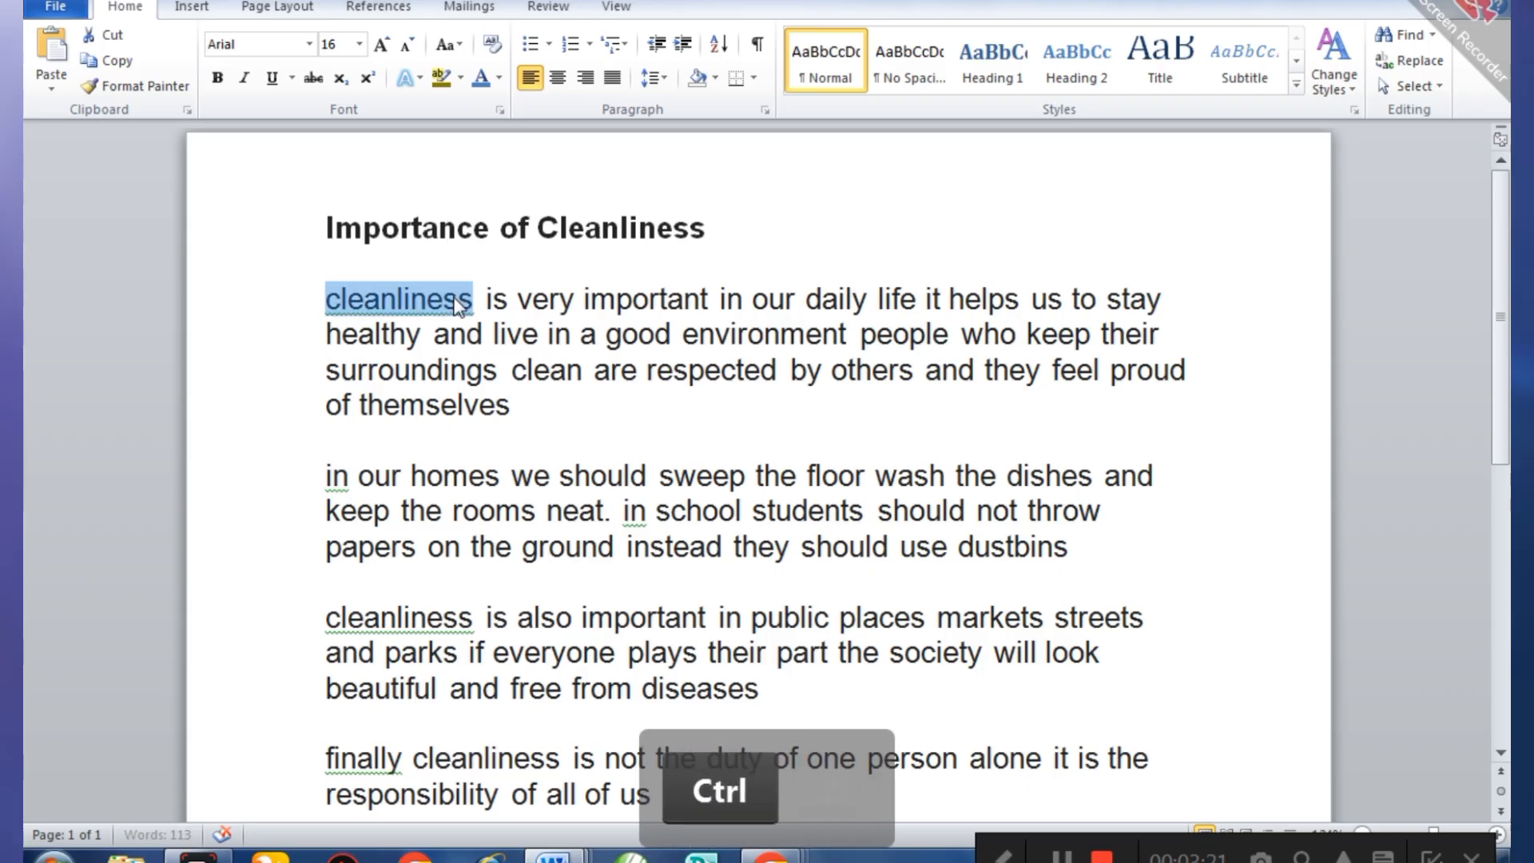
pyautogui.click(347, 256)
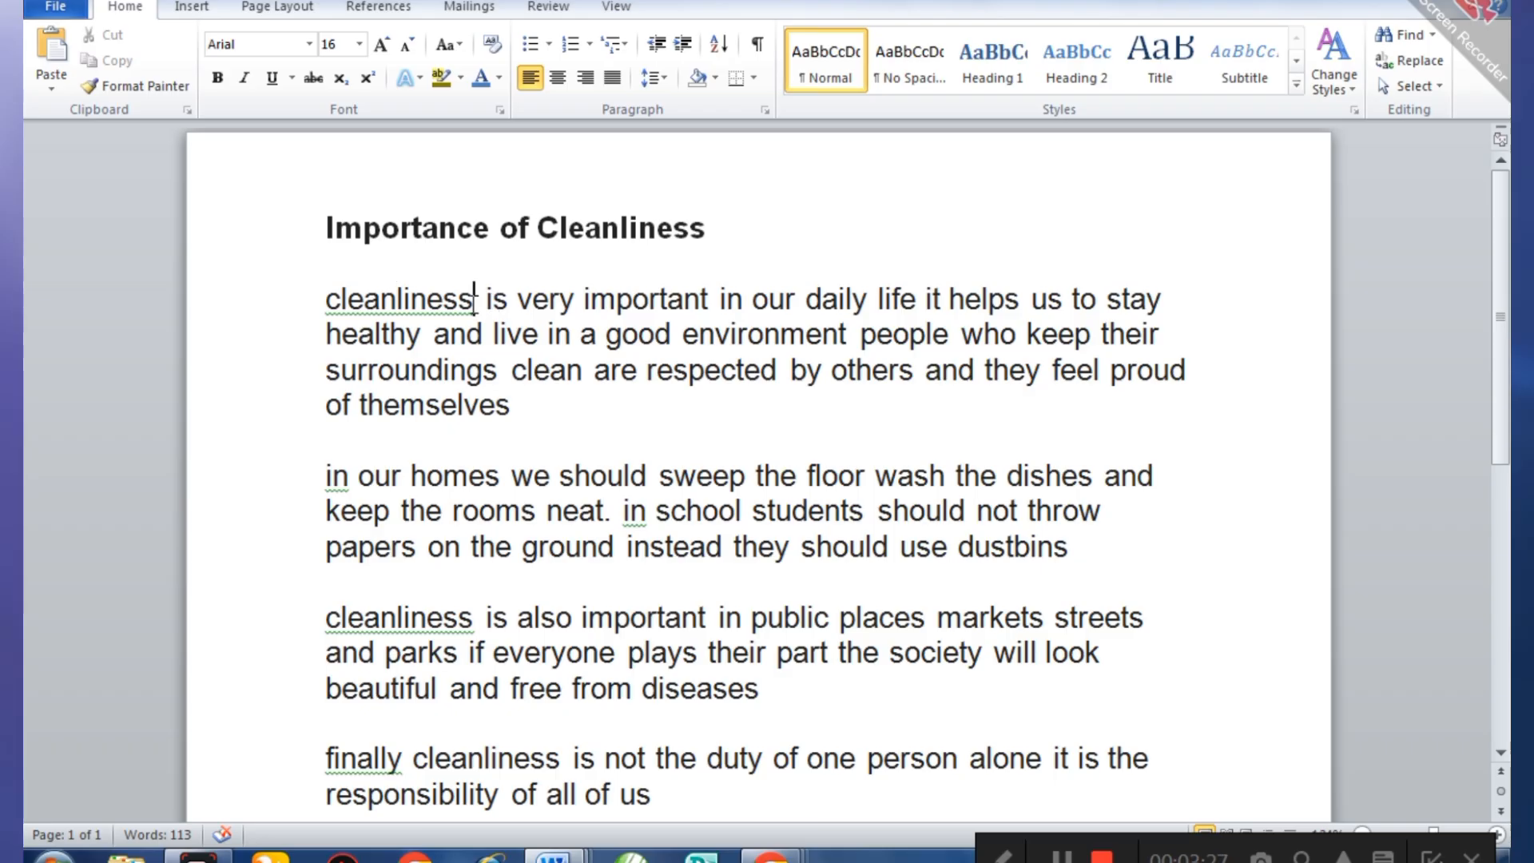
pyautogui.moveTo(473, 298); pyautogui.dragTo(392, 317)
pyautogui.click(374, 305)
pyautogui.click(259, 263)
pyautogui.click(741, 217)
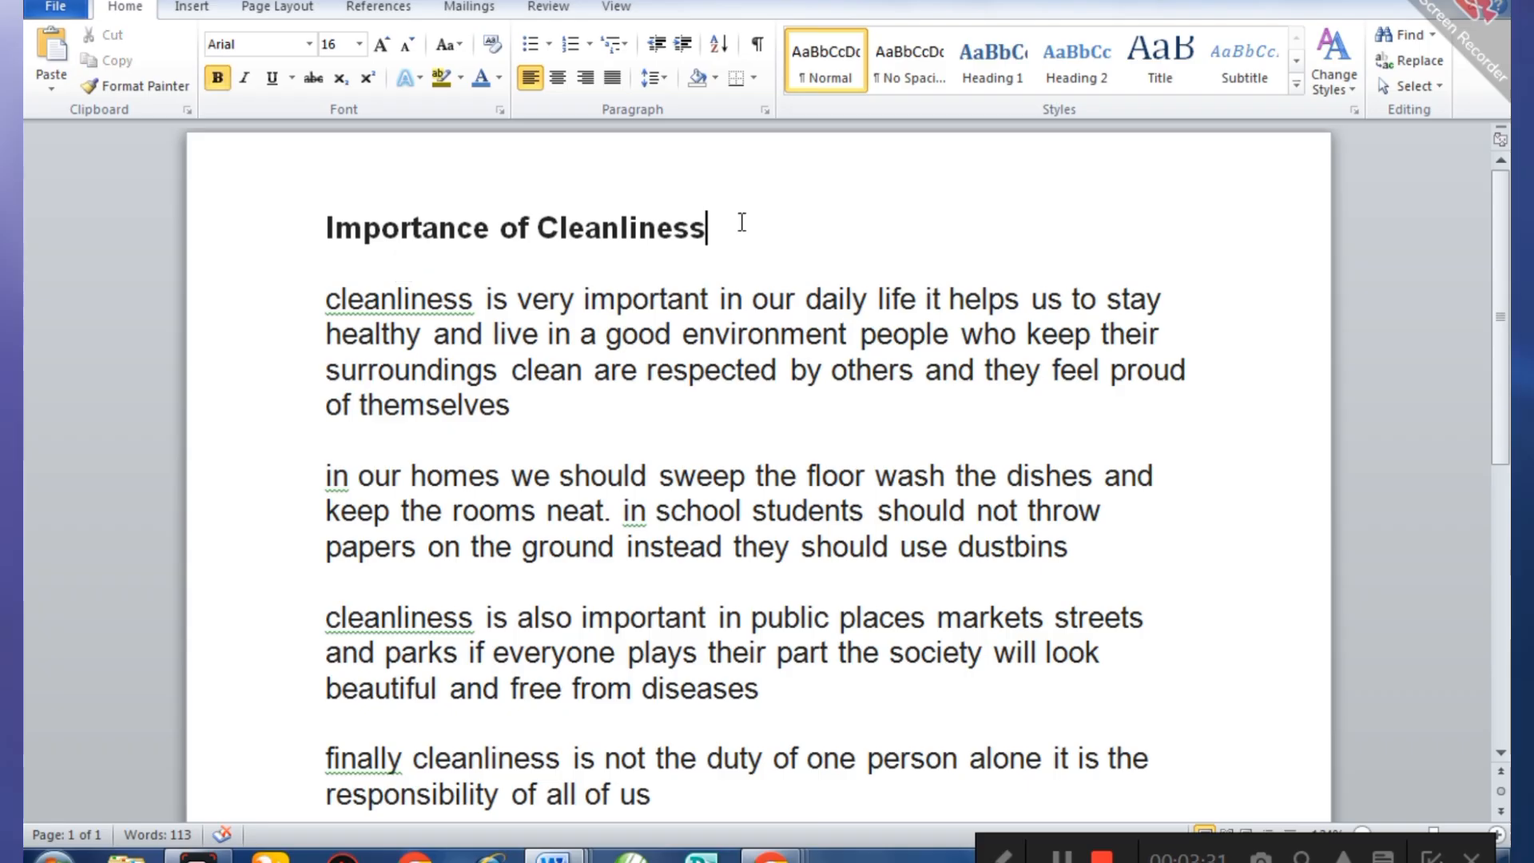
# - Italicize the whole heading "Importance of Cleanliness"
pyautogui.moveTo(721, 222); pyautogui.dragTo(434, 246)
pyautogui.click(434, 246)
pyautogui.click(704, 231)
pyautogui.doubleClick(679, 238)
pyautogui.tripleClick(609, 232)
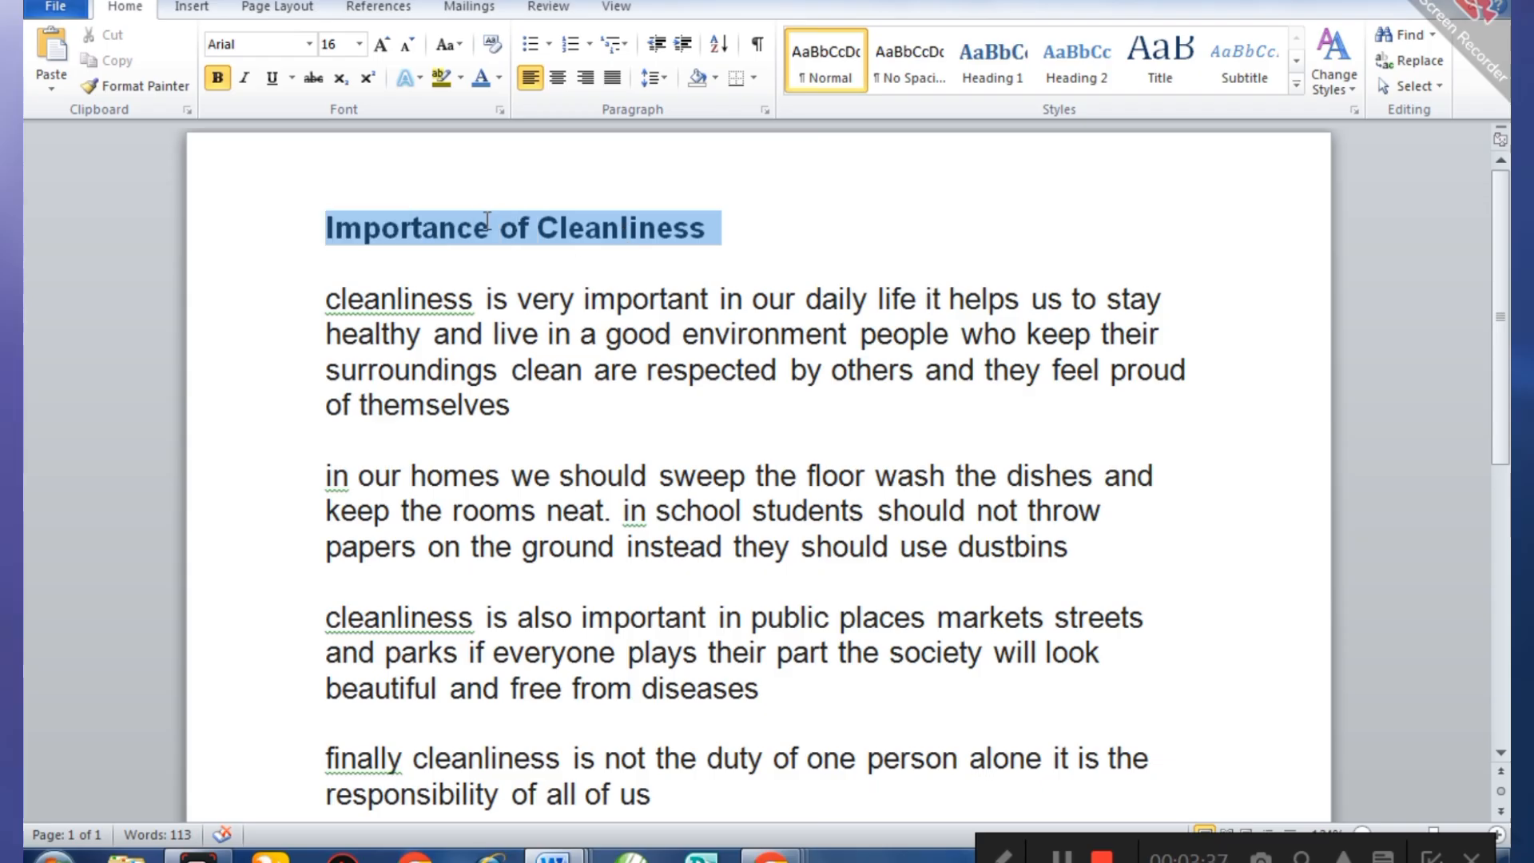
pyautogui.click(245, 82)
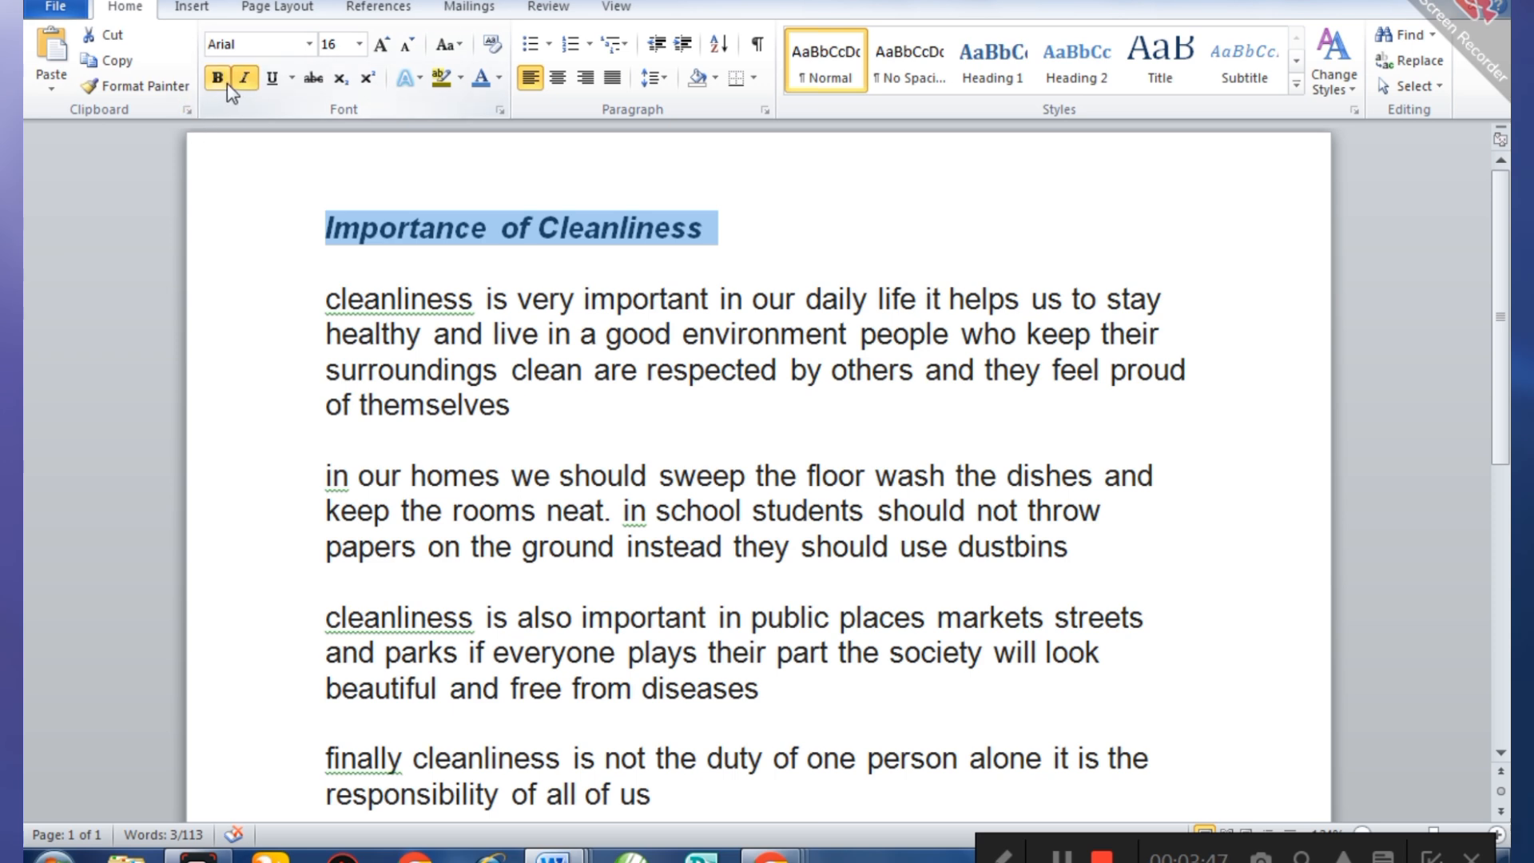
# - Remove both the bold and the italic formatting from the heading "Importance of Cleanliness"
pyautogui.click(222, 82)
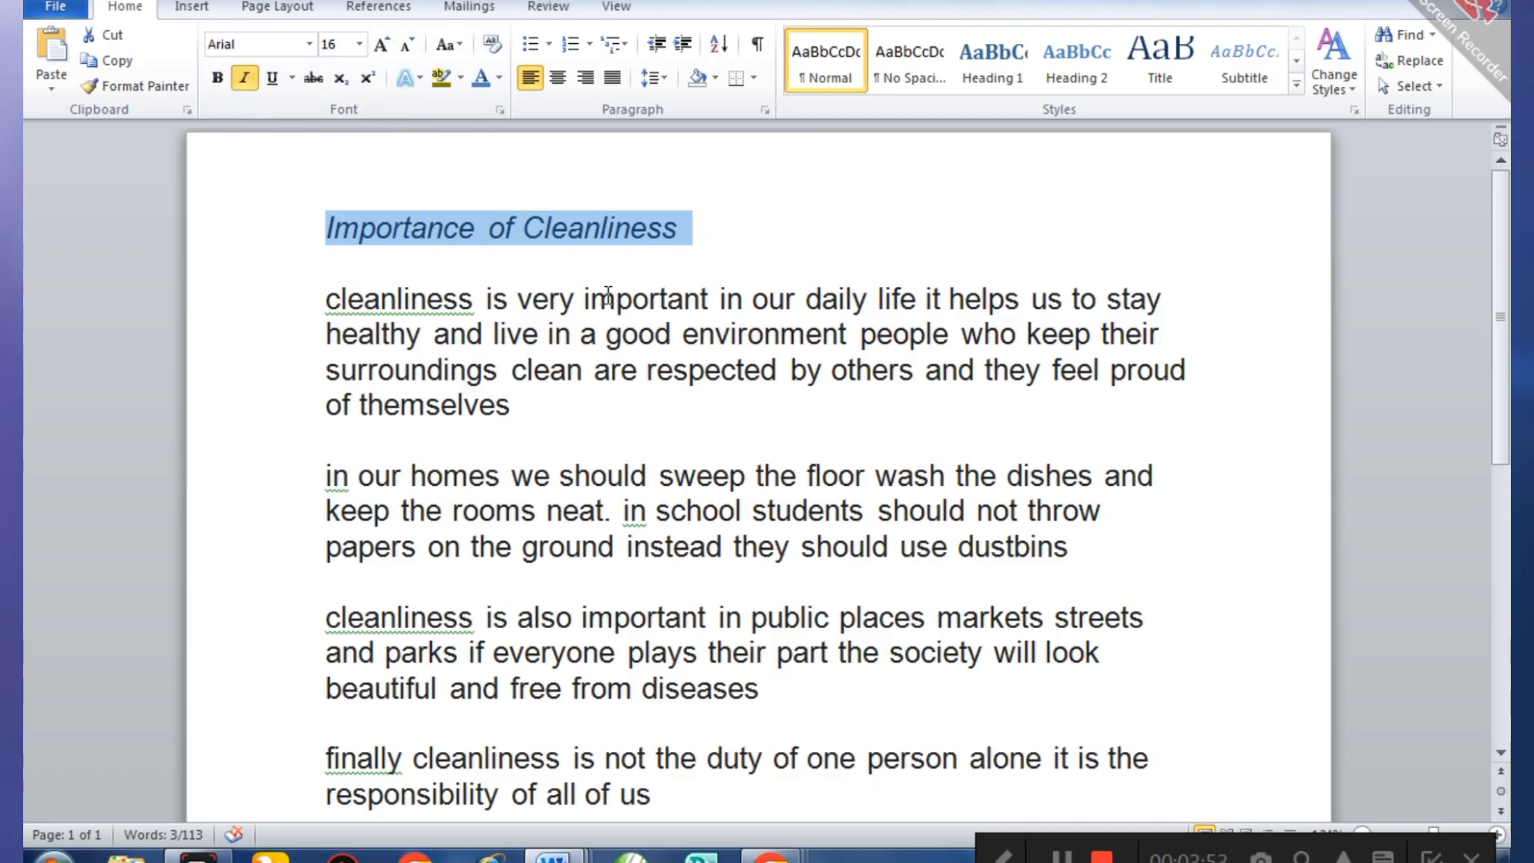
pyautogui.click(244, 78)
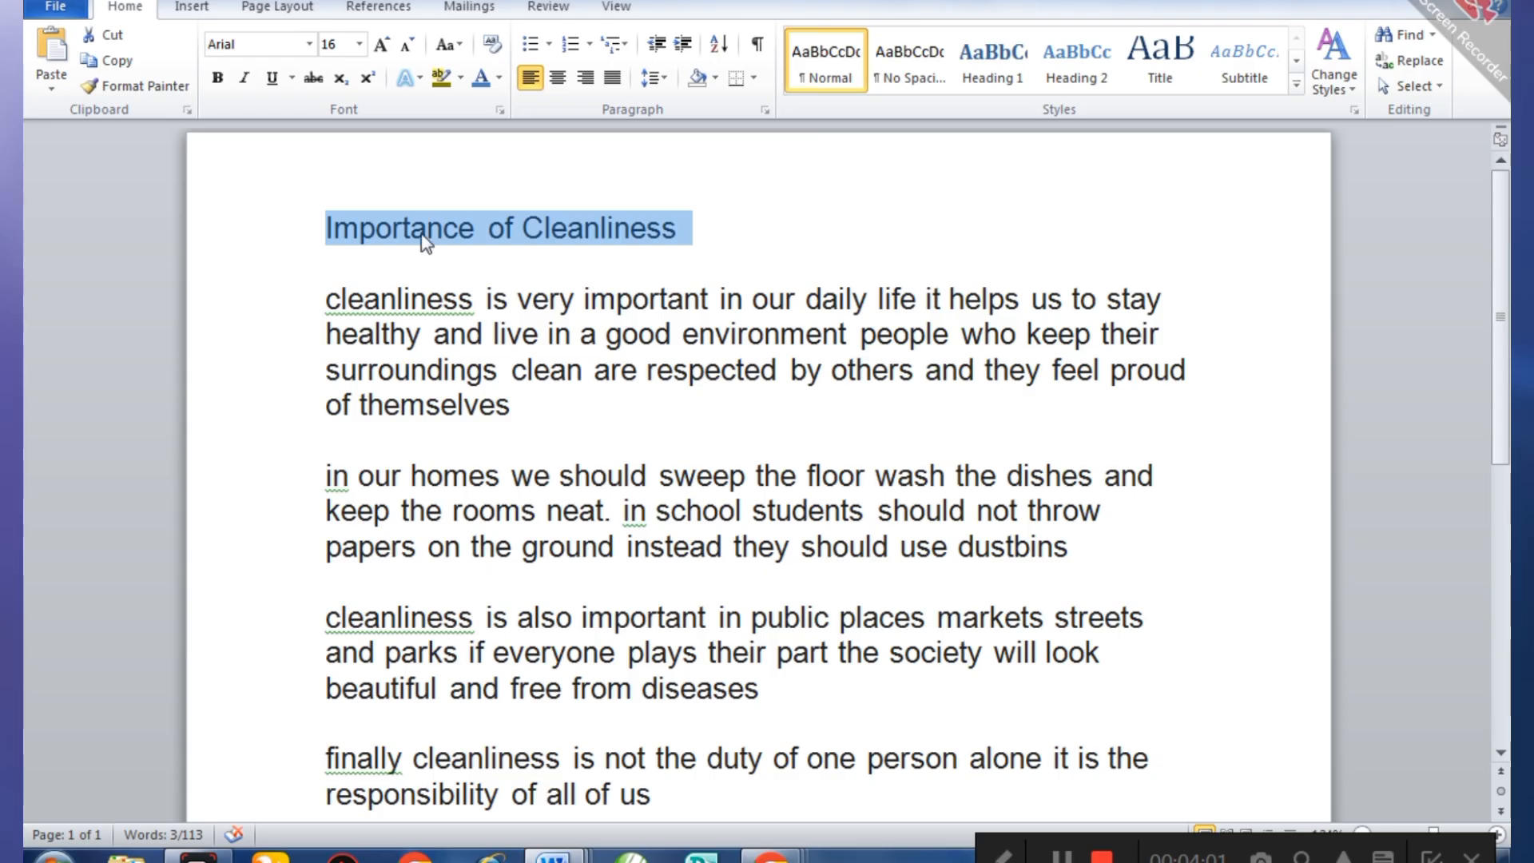
# - Underline the heading "Importance of Cleanliness" and undo the underline
pyautogui.click(271, 86)
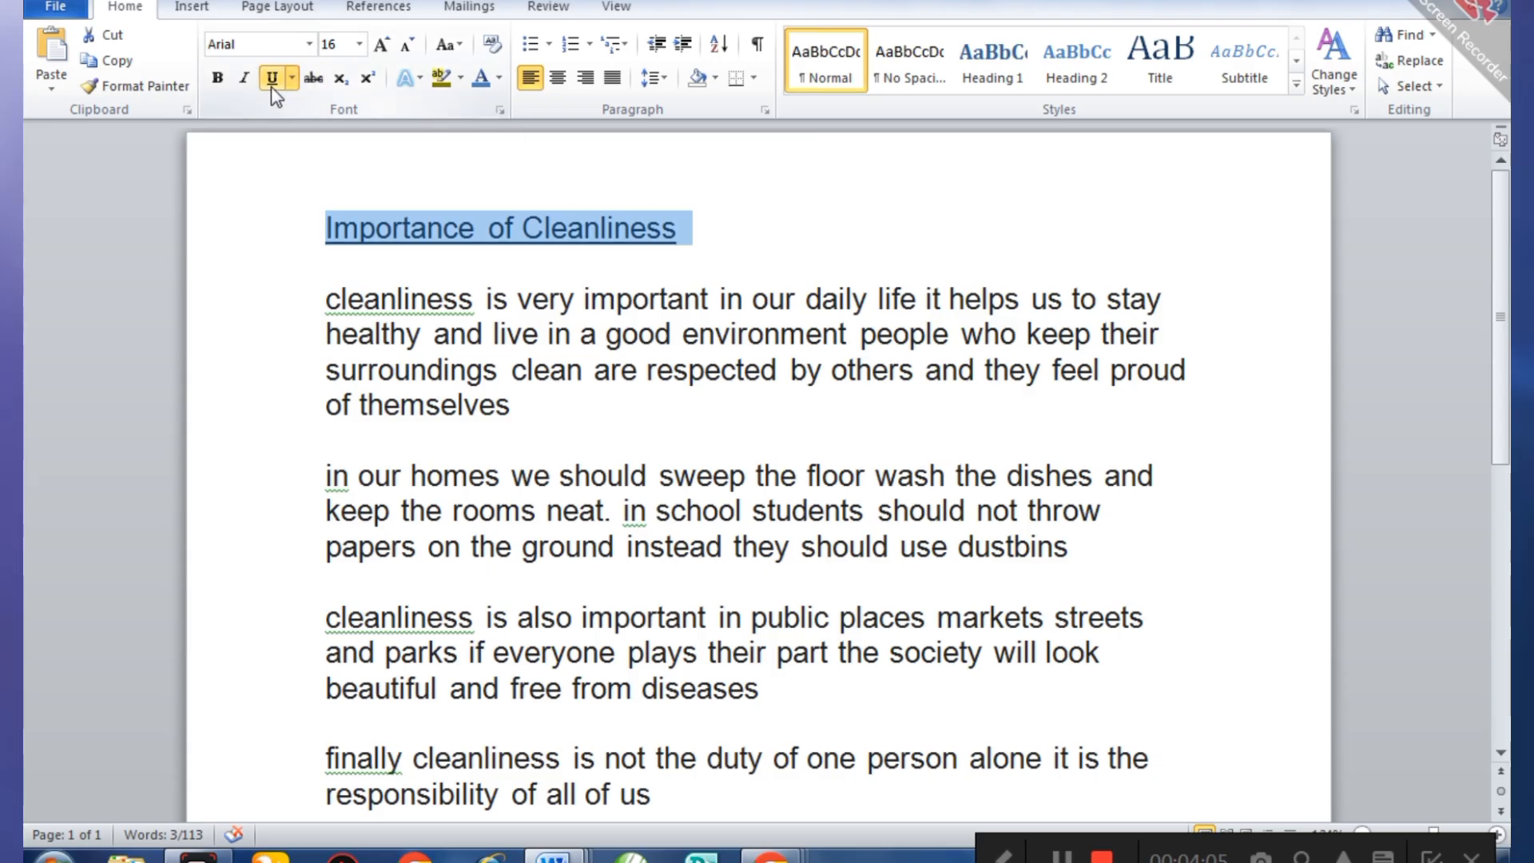
pyautogui.click(750, 246)
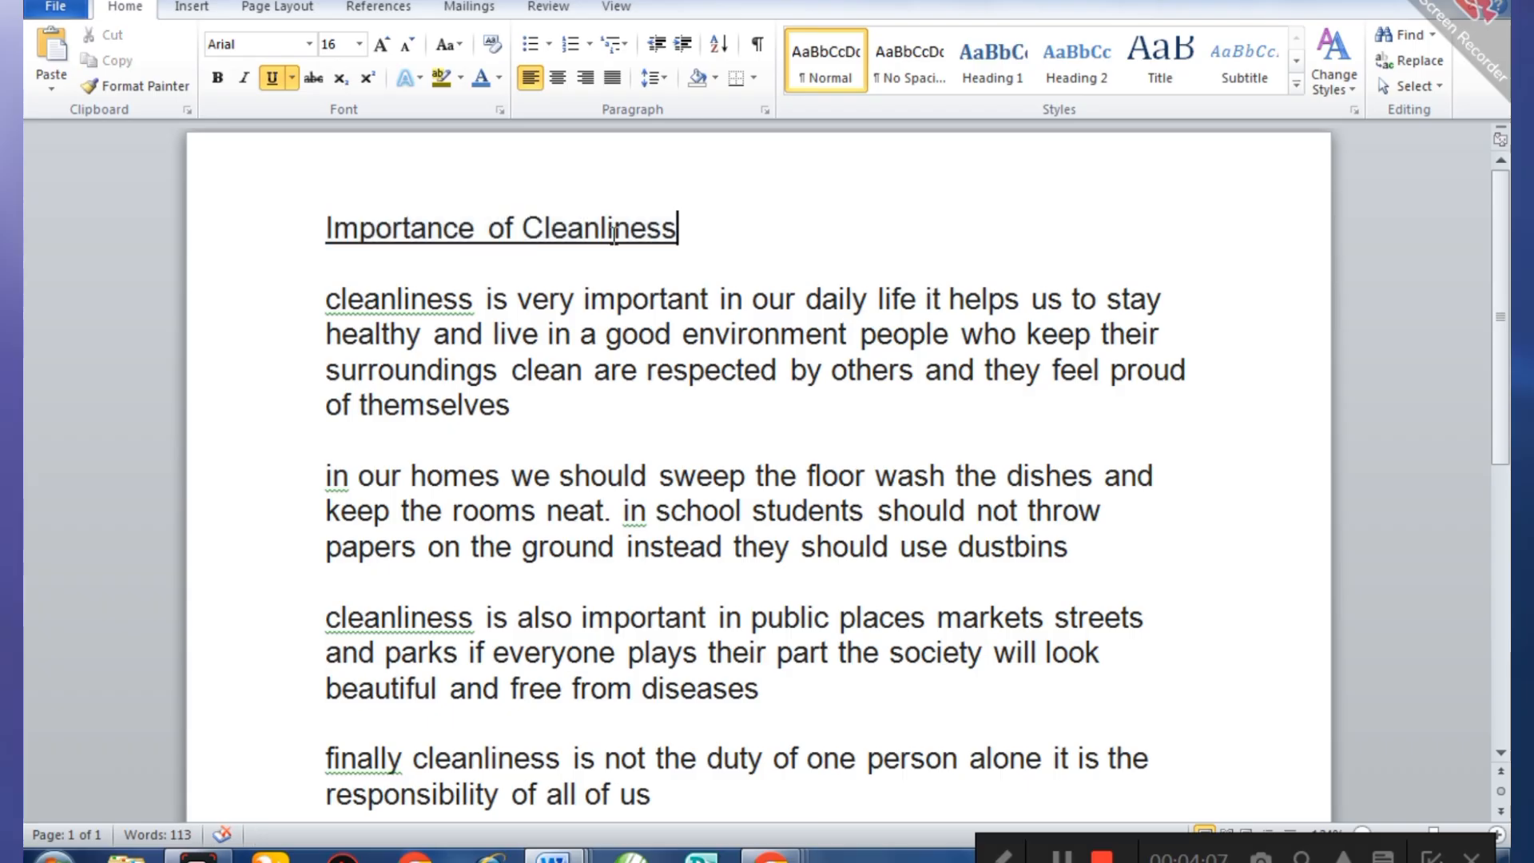
pyautogui.keyDown('ctrl'); pyautogui.click(701, 228); pyautogui.keyUp('ctrl')
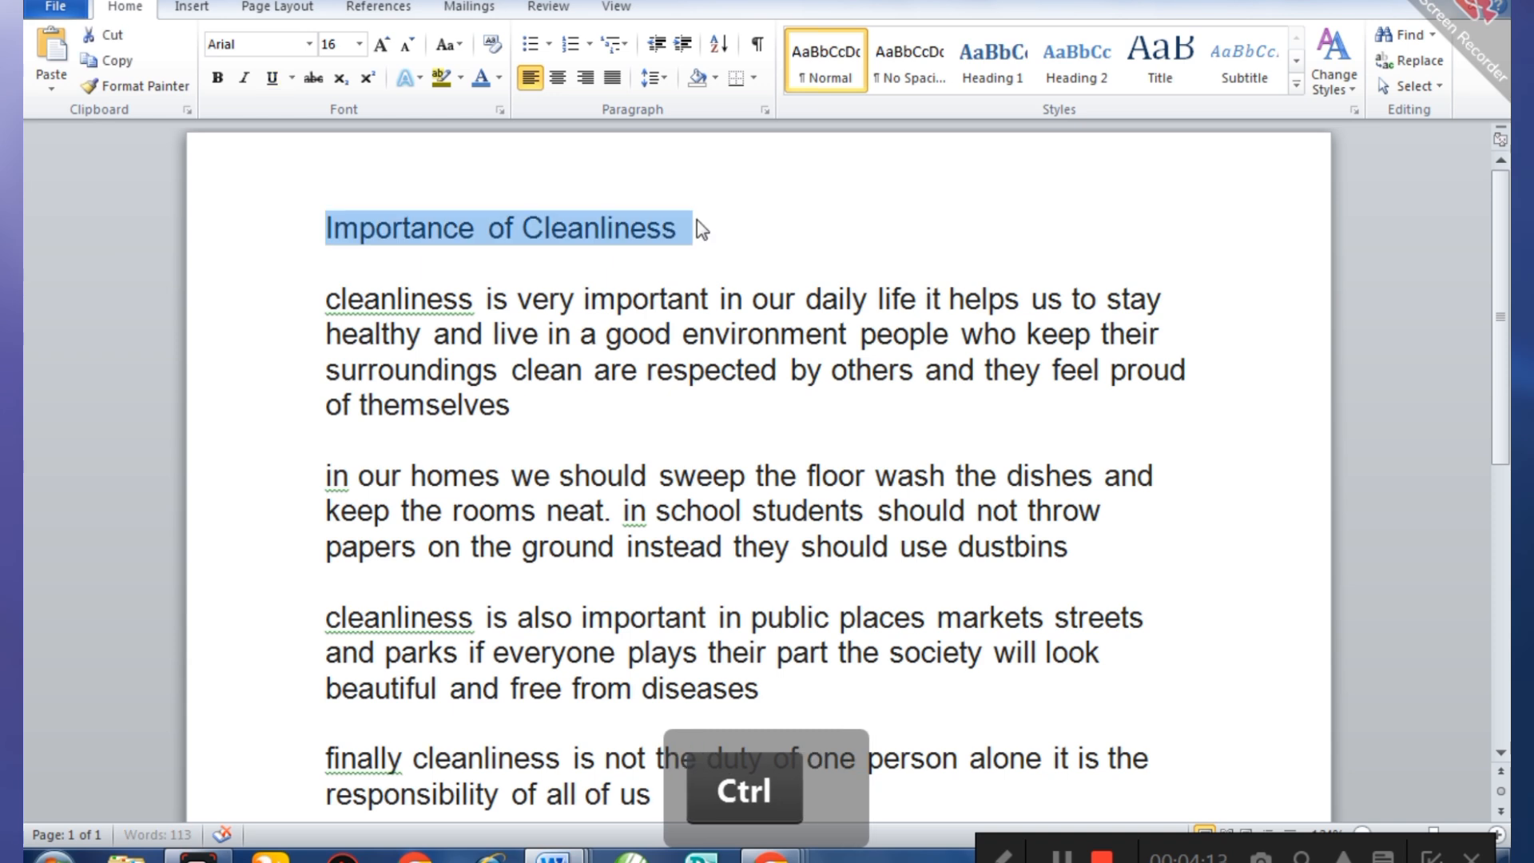
pyautogui.hotkey('ctrl', 'z')
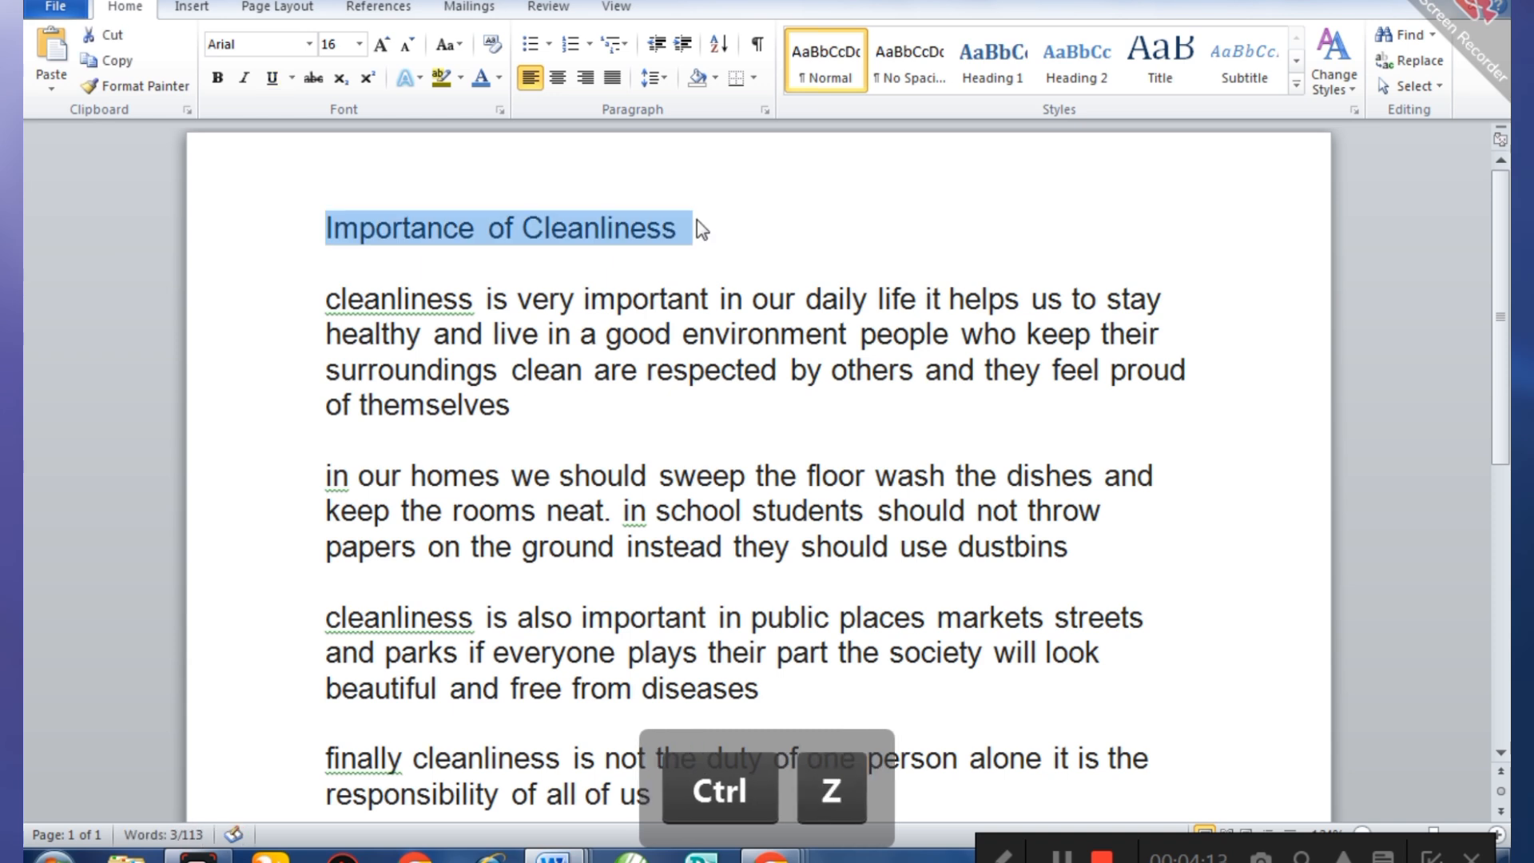
# - Apply strikethrough to the heading "Importance of Cleanliness" and undo it
pyautogui.click(317, 88)
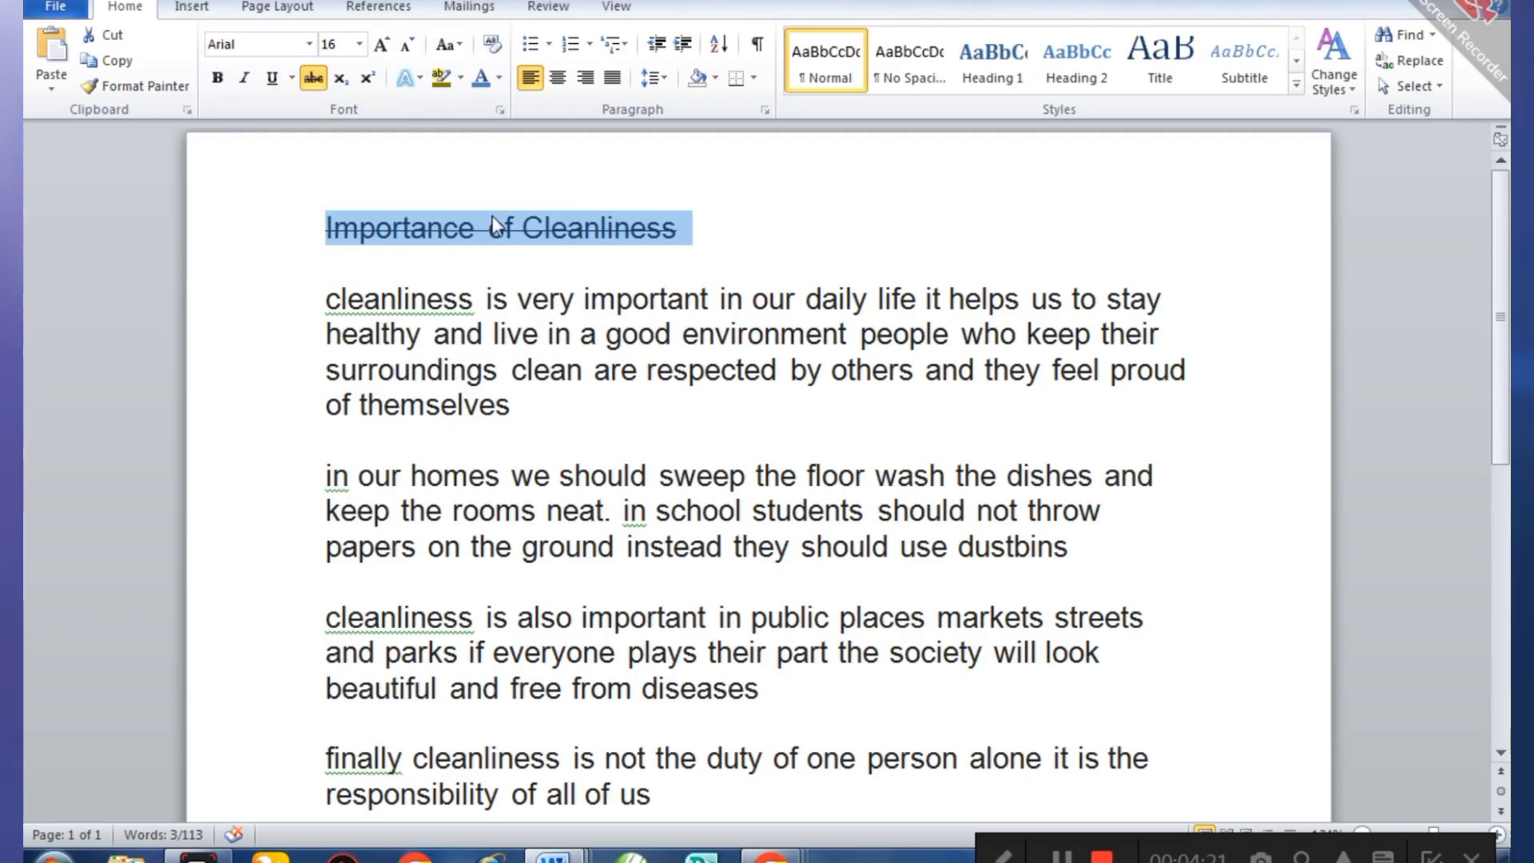
pyautogui.click(779, 220)
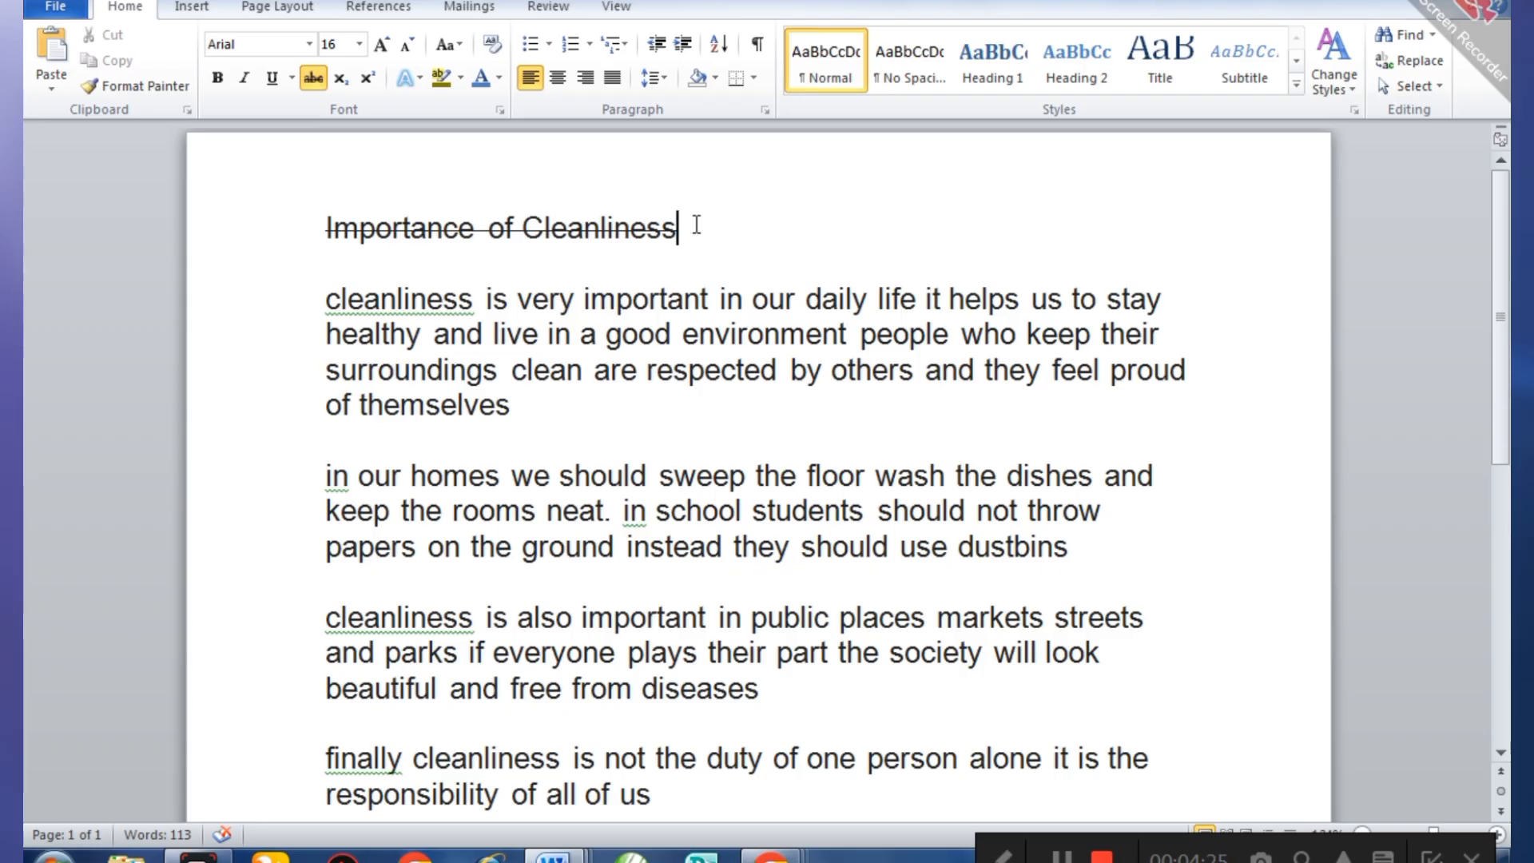
pyautogui.hotkey('ctrl', 'z')
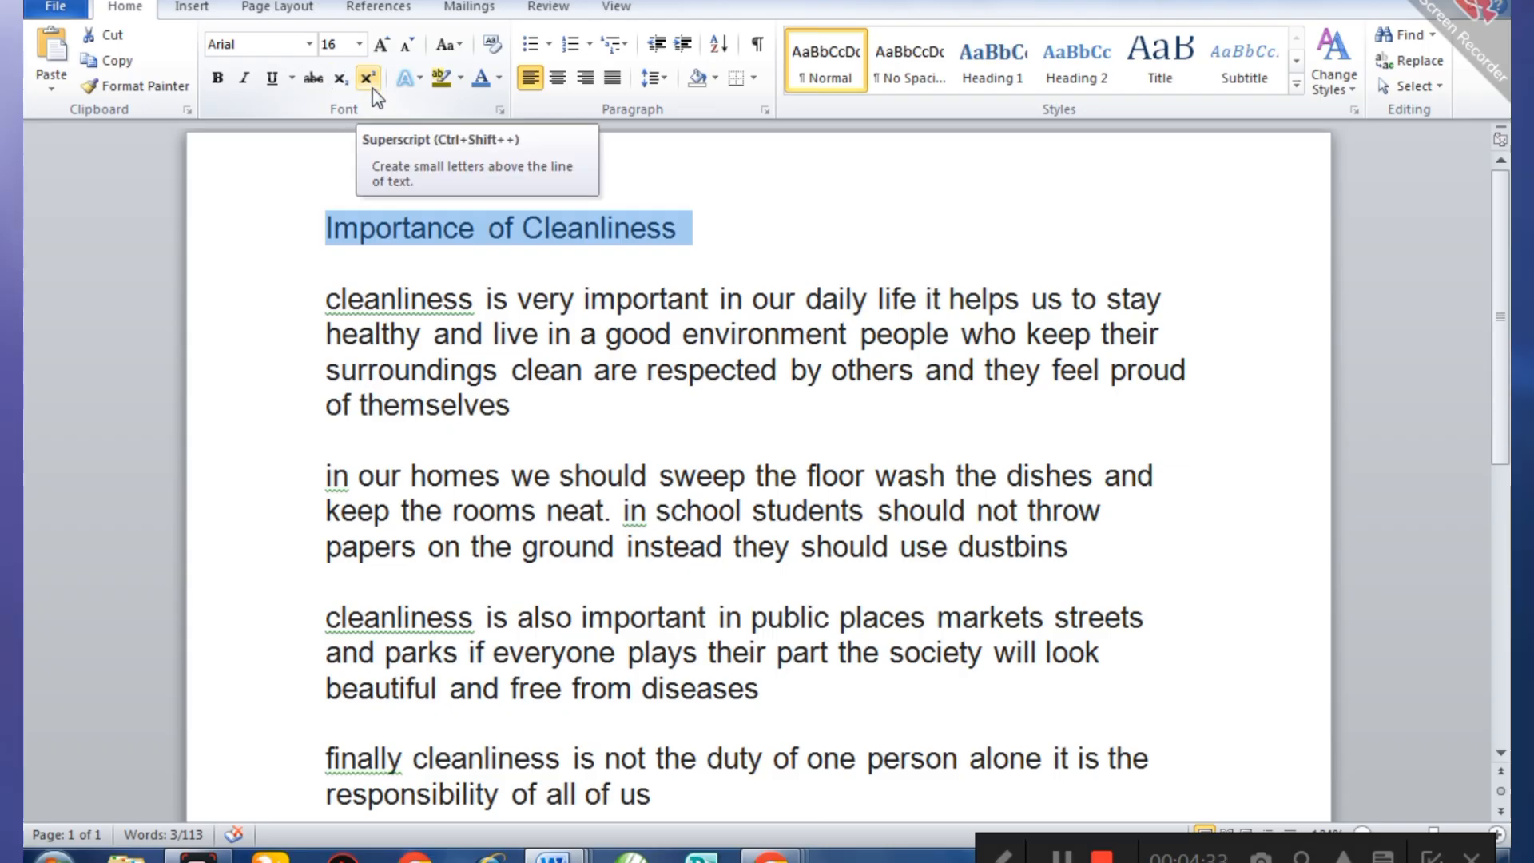
# - Add "56th" after the heading "Importance of Cleanliness" and format its "th" as superscript
pyautogui.click(718, 230)
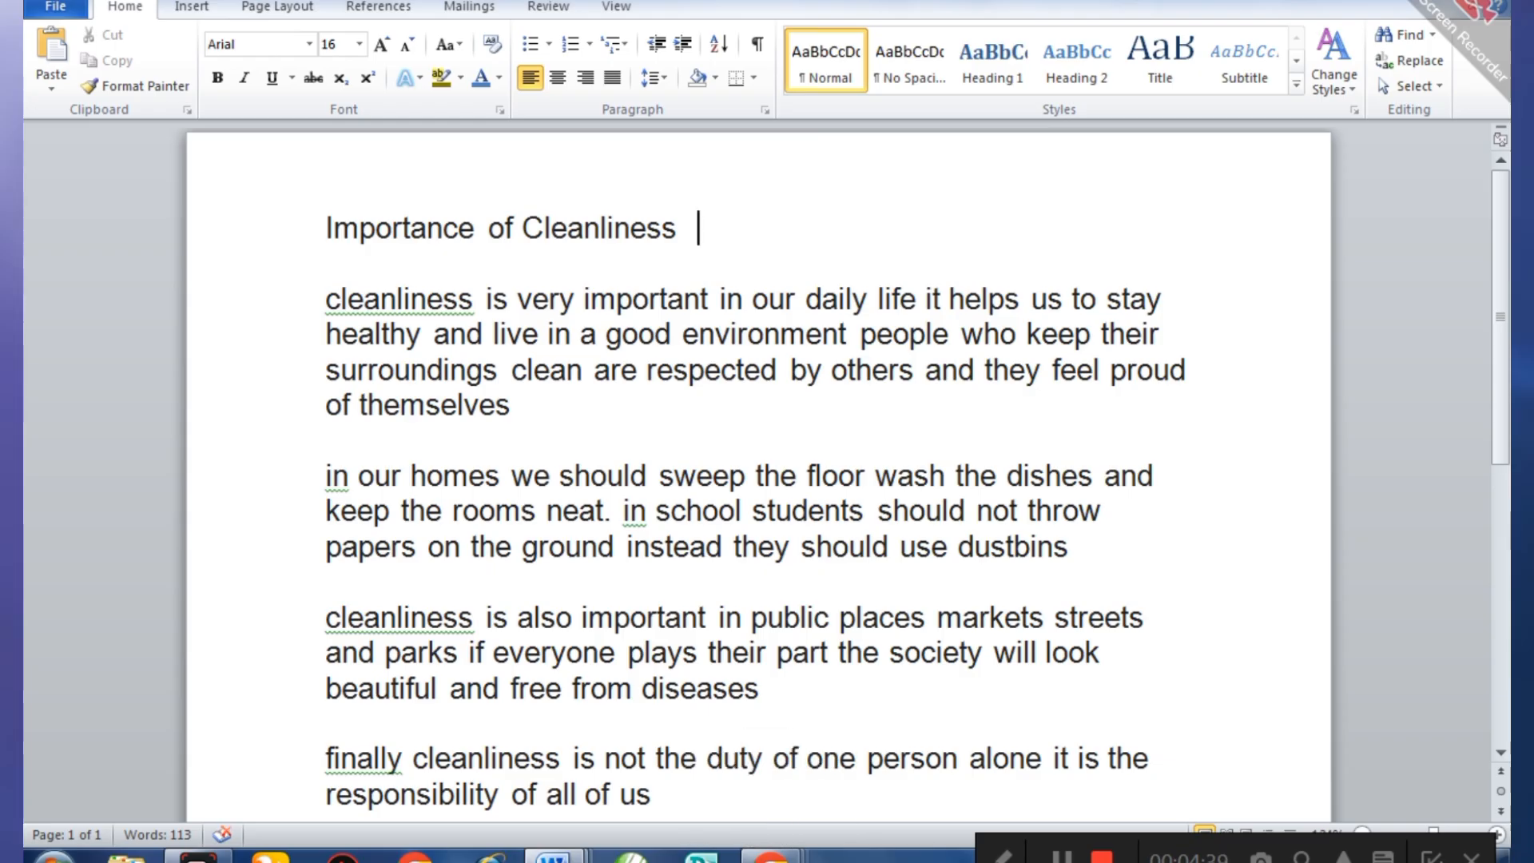
pyautogui.write('56th')
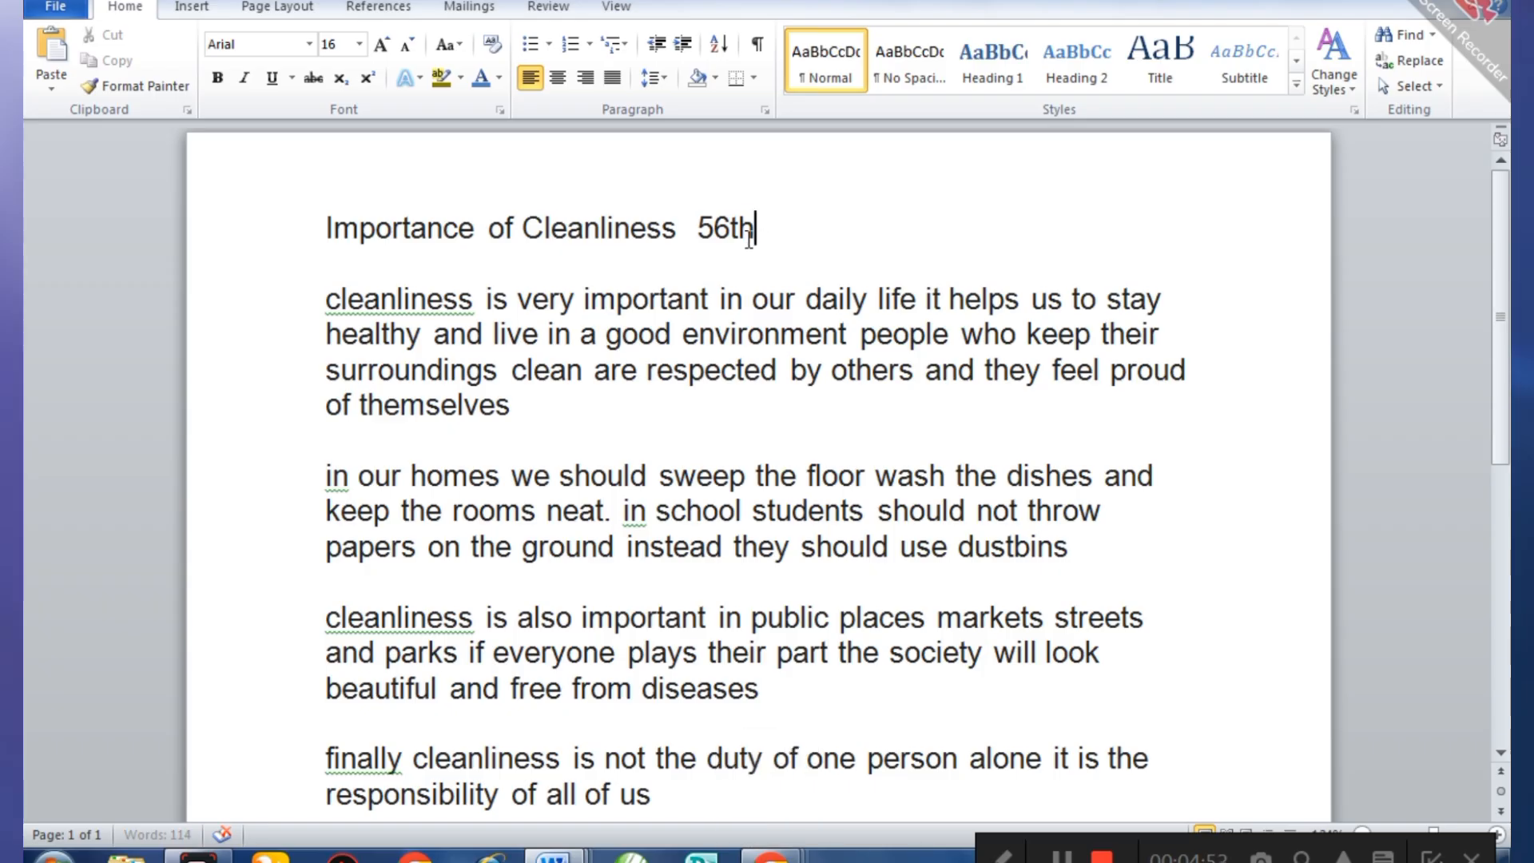
pyautogui.moveTo(749, 240); pyautogui.dragTo(734, 233)
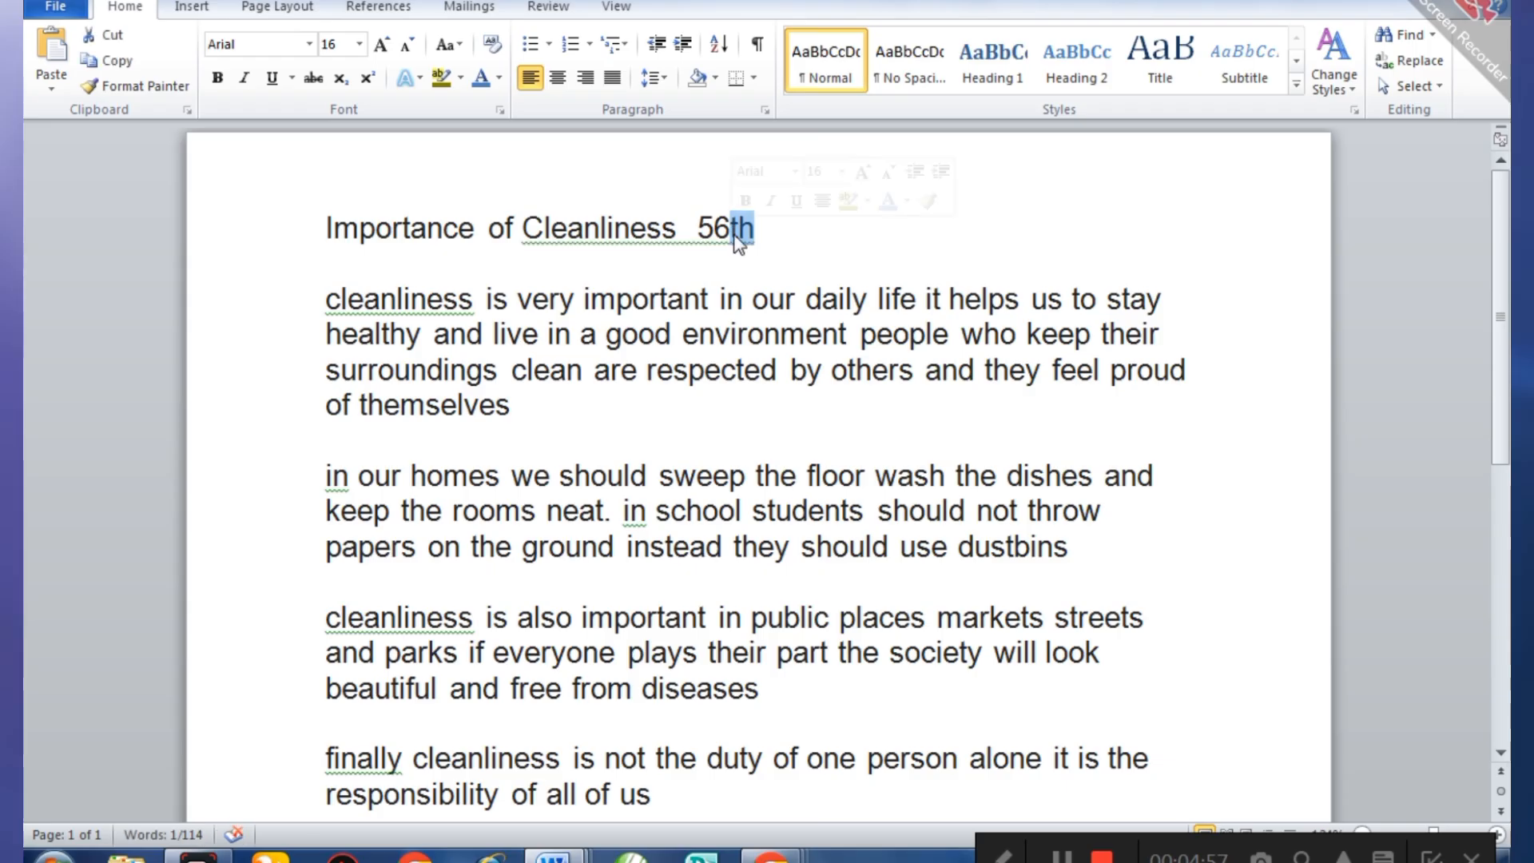
pyautogui.click(361, 84)
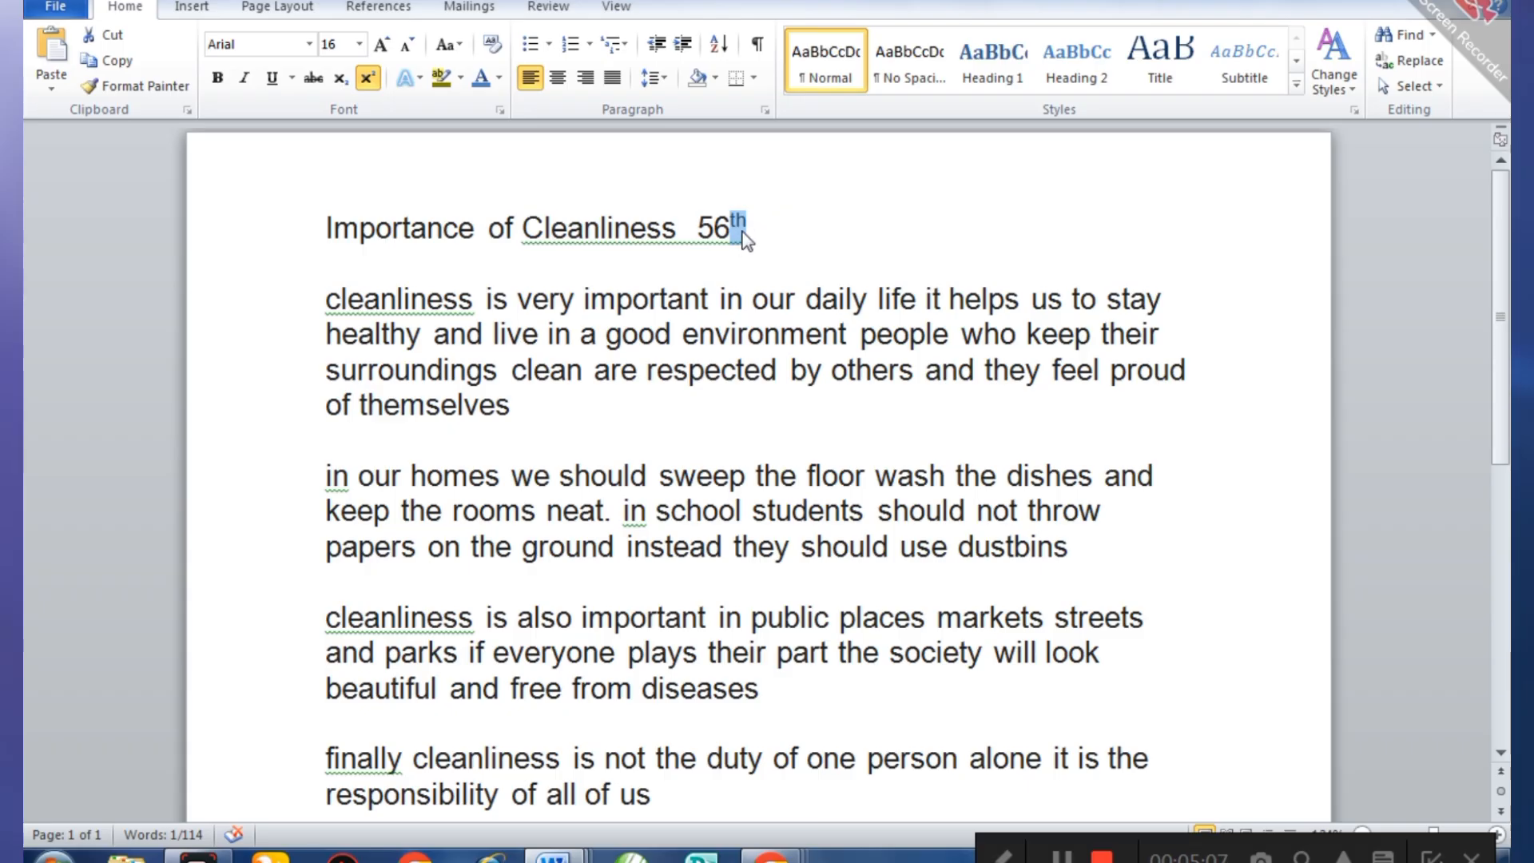
pyautogui.click(775, 237)
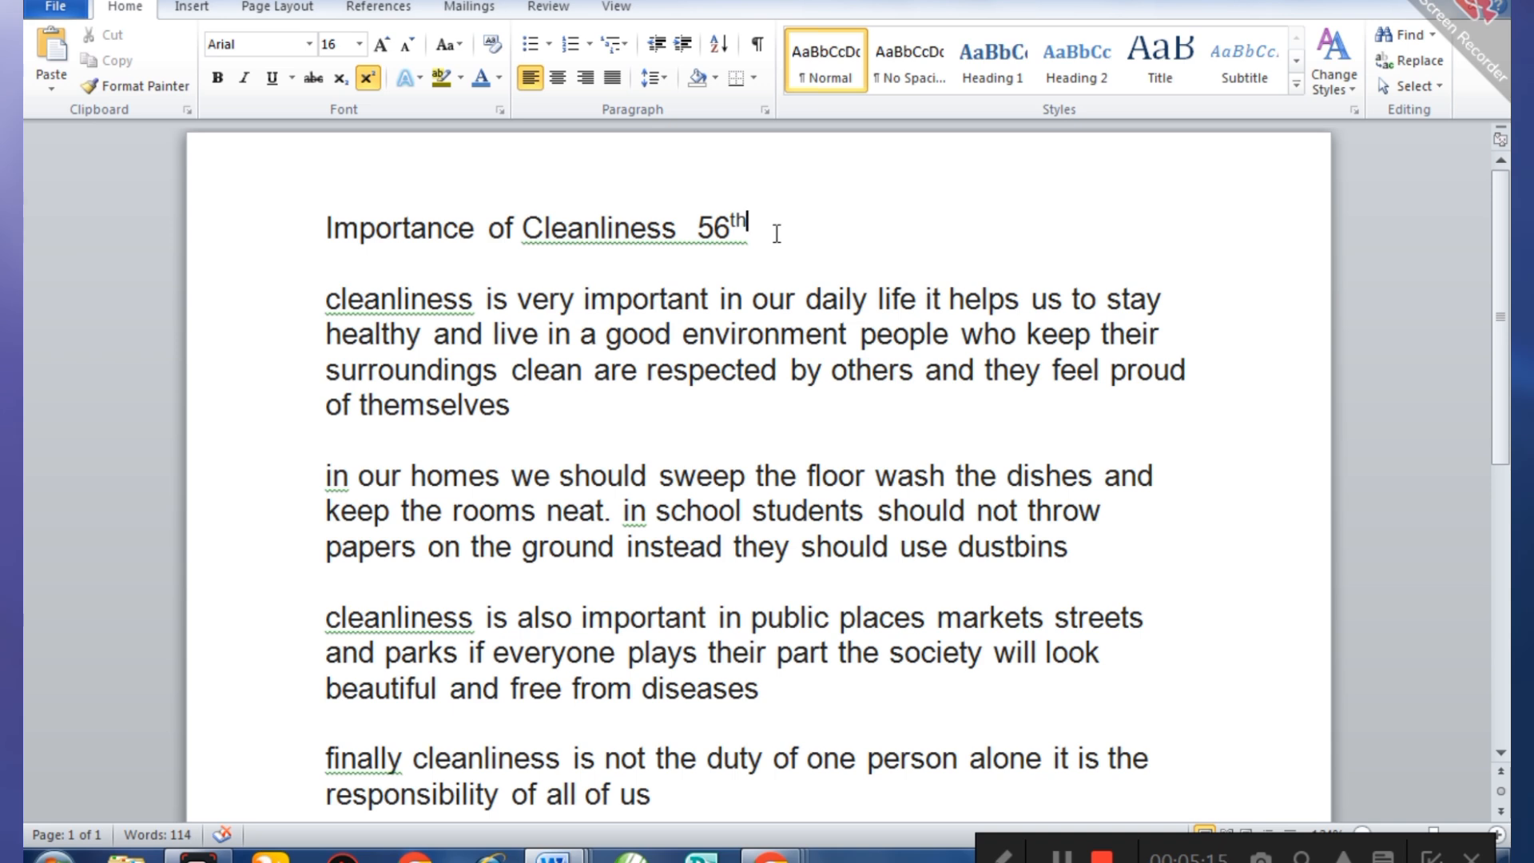
# - Change the "th" of "56th" in the heading line from superscript to subscript
pyautogui.moveTo(776, 233); pyautogui.dragTo(732, 228)
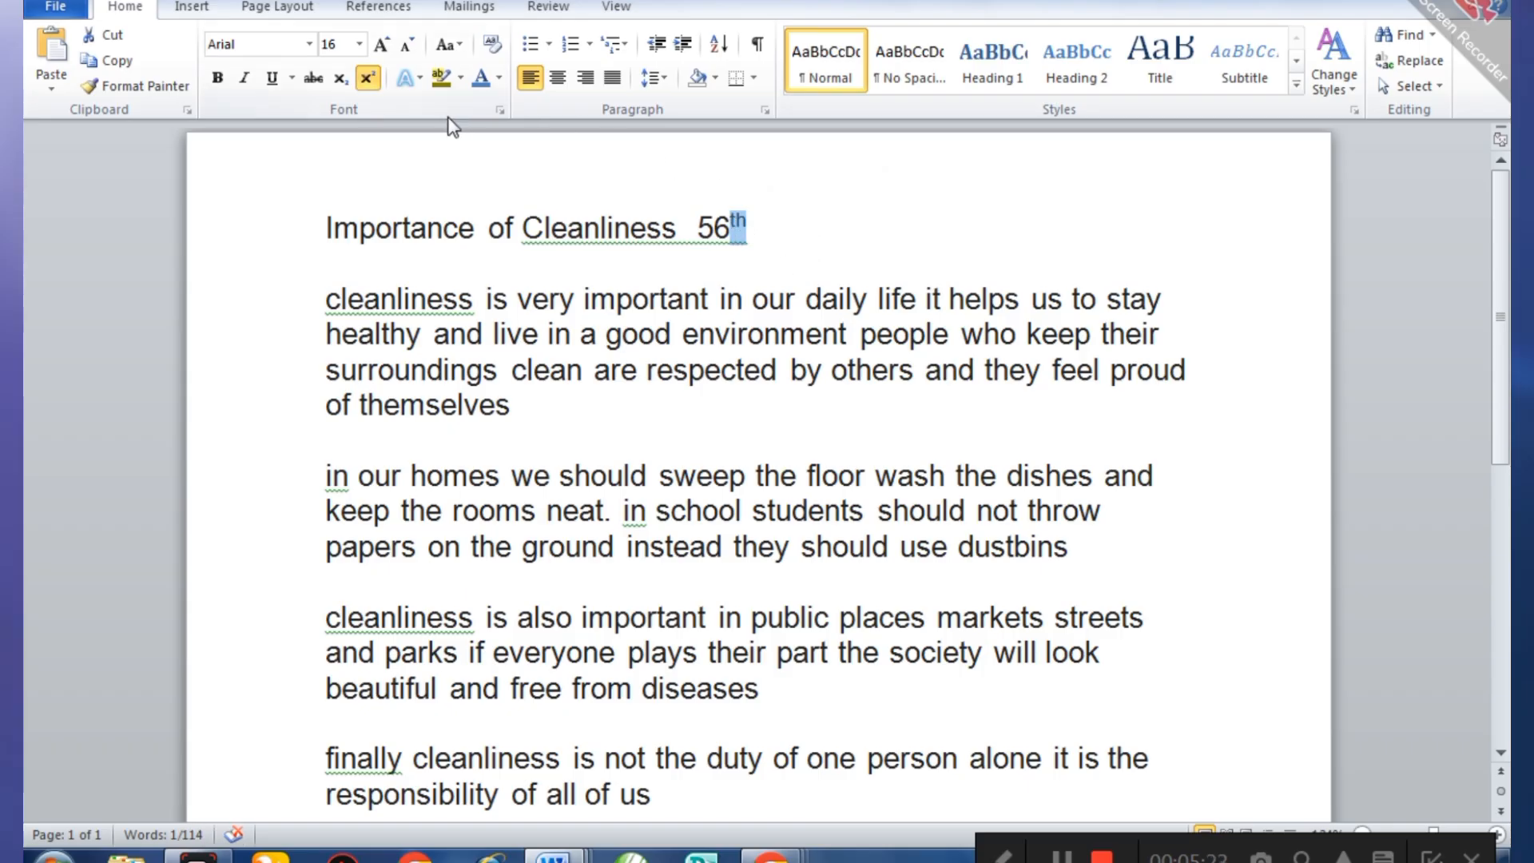
pyautogui.click(347, 75)
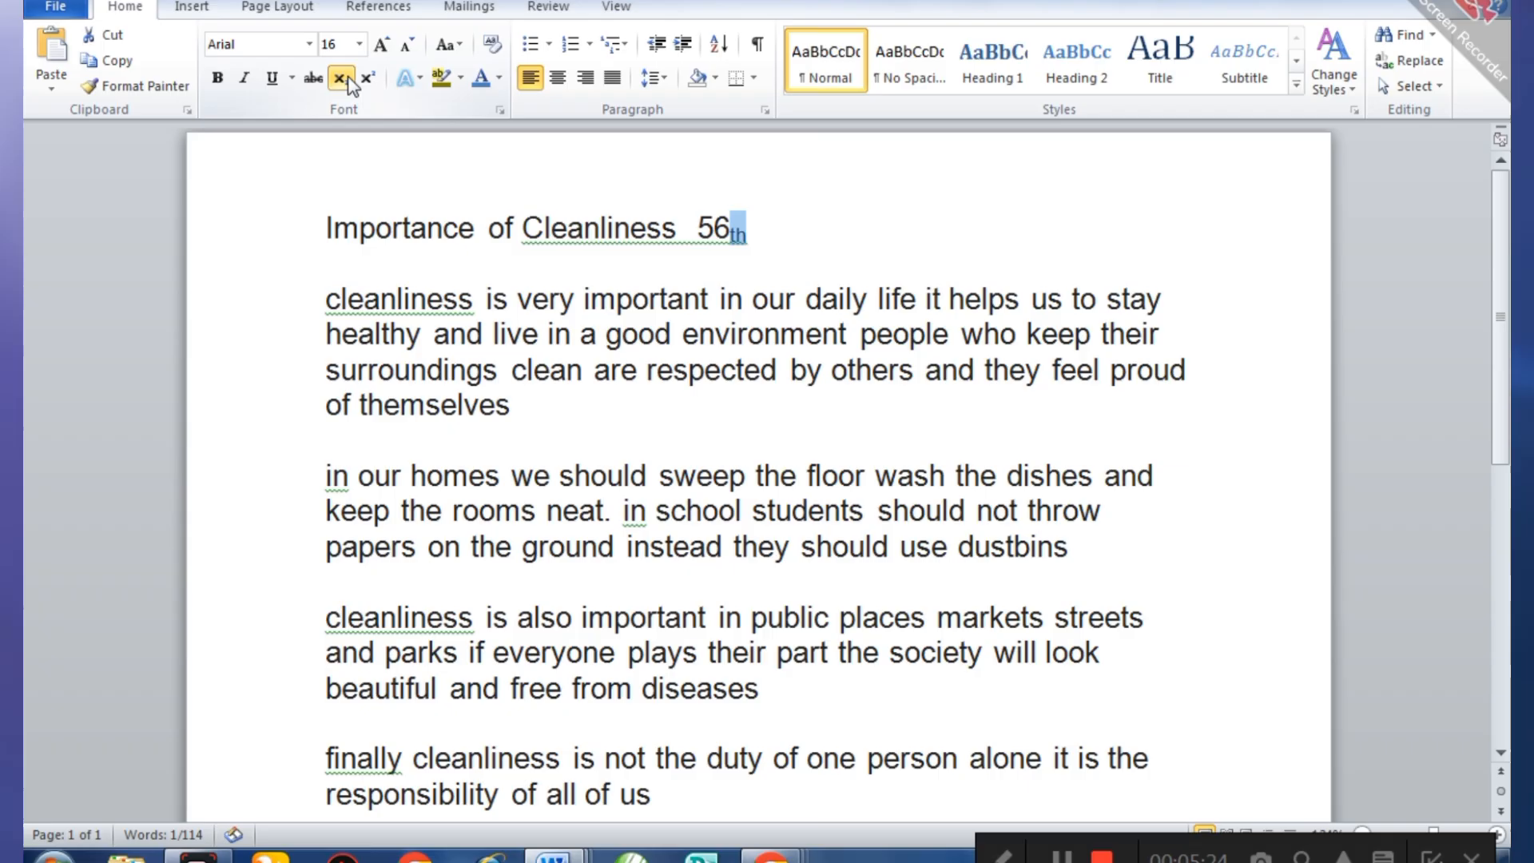
pyautogui.click(807, 239)
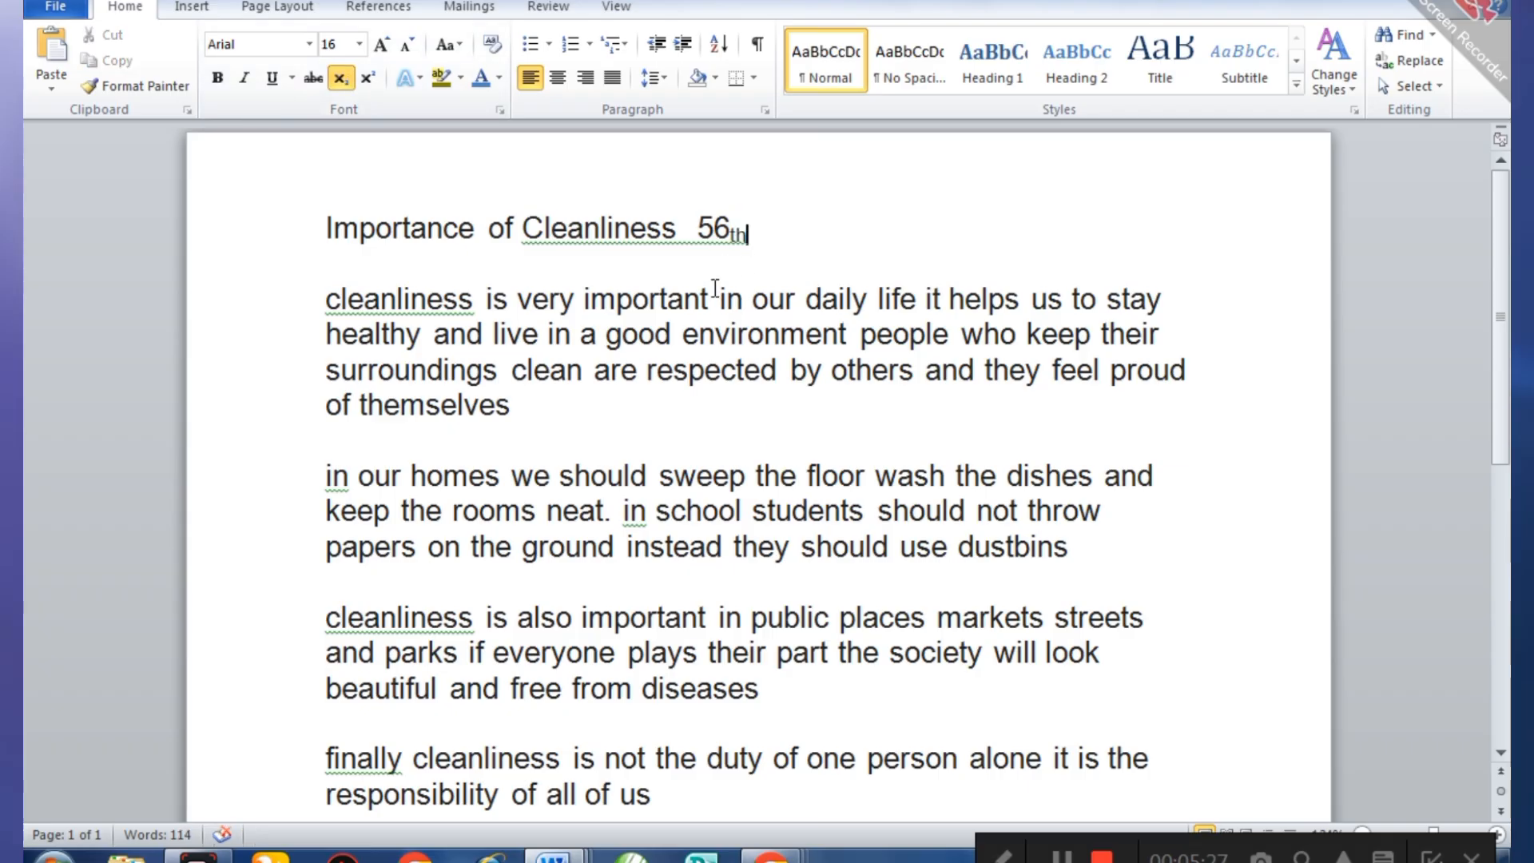
pyautogui.click(691, 232)
pyautogui.rightClick(691, 237)
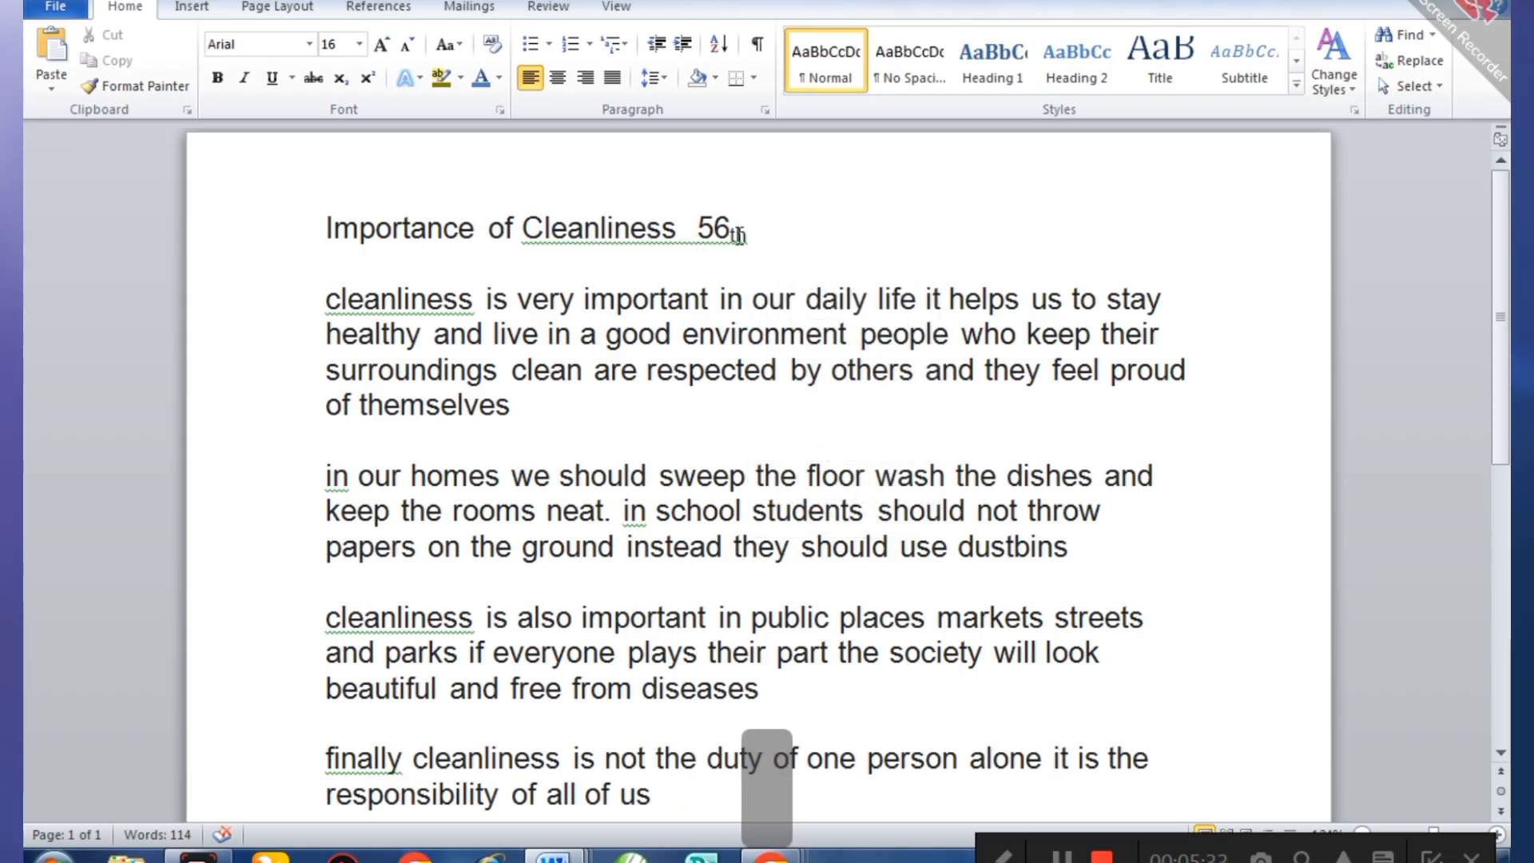
pyautogui.click(755, 234)
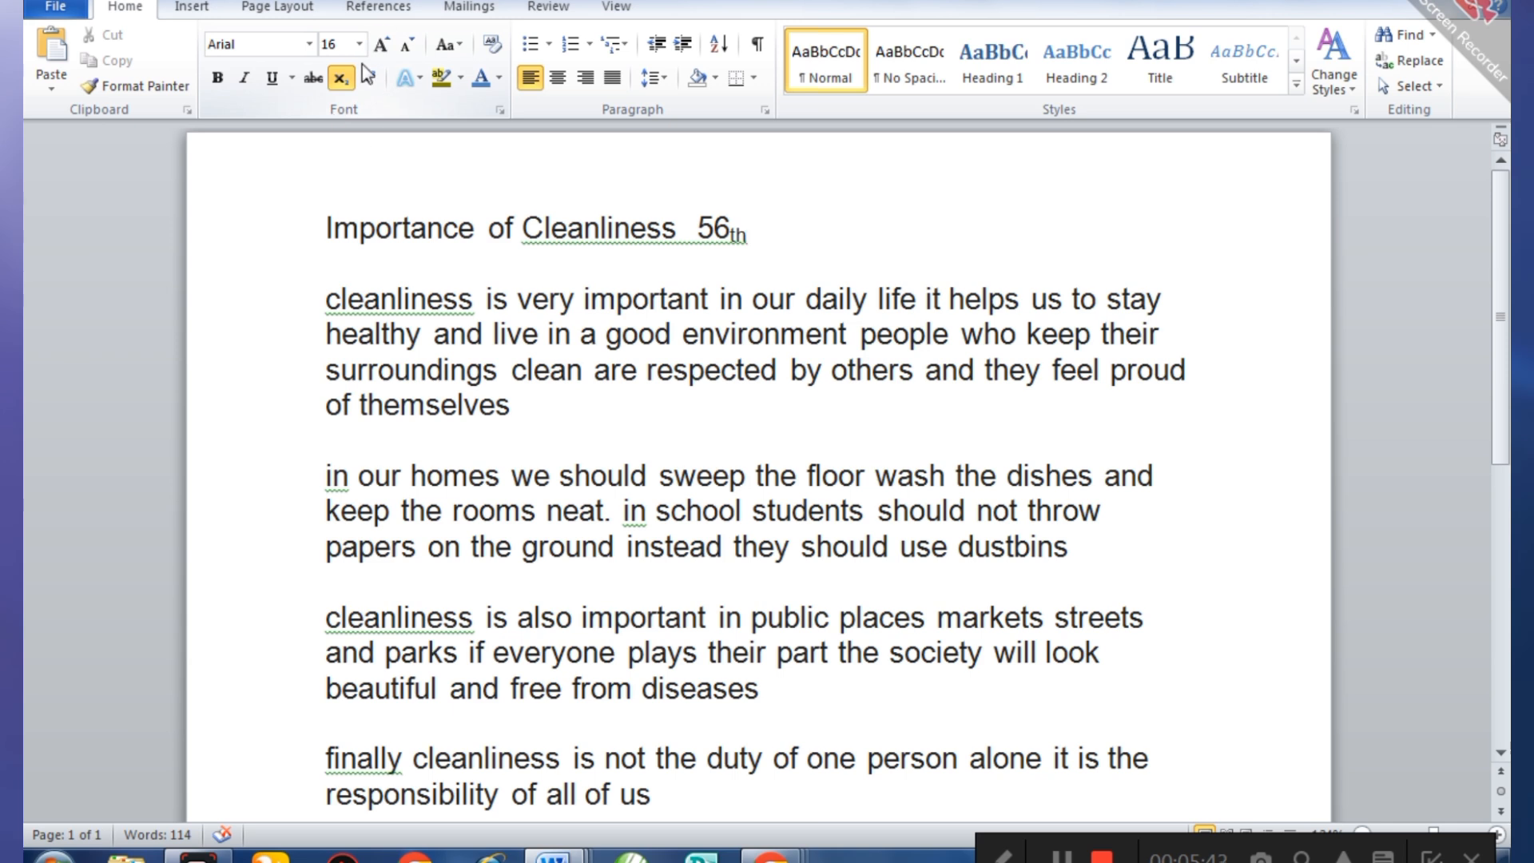
pyautogui.click(421, 81)
pyautogui.click(421, 80)
pyautogui.click(420, 81)
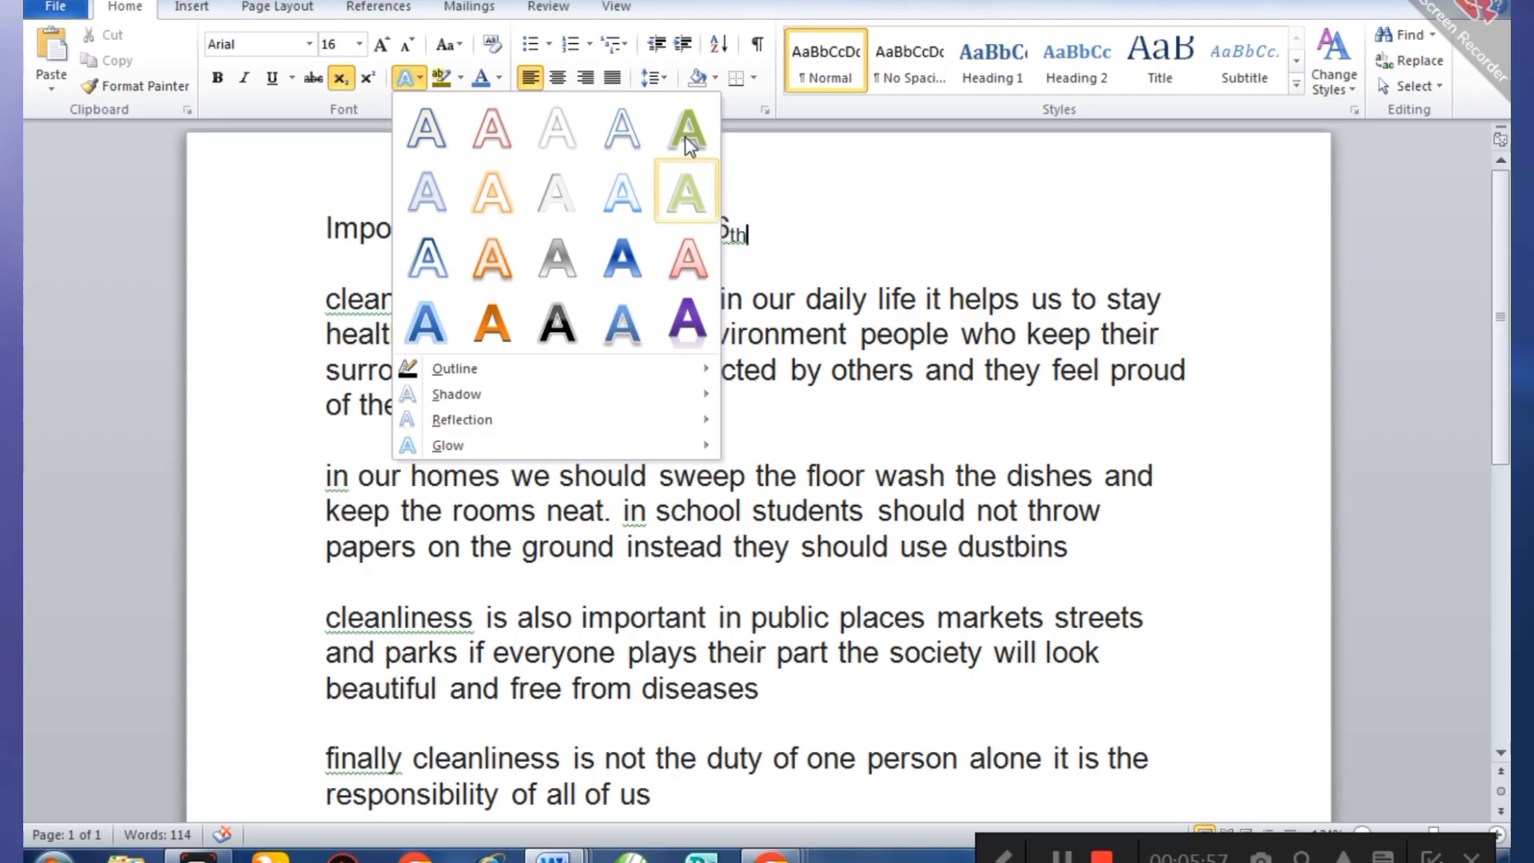
pyautogui.click(773, 214)
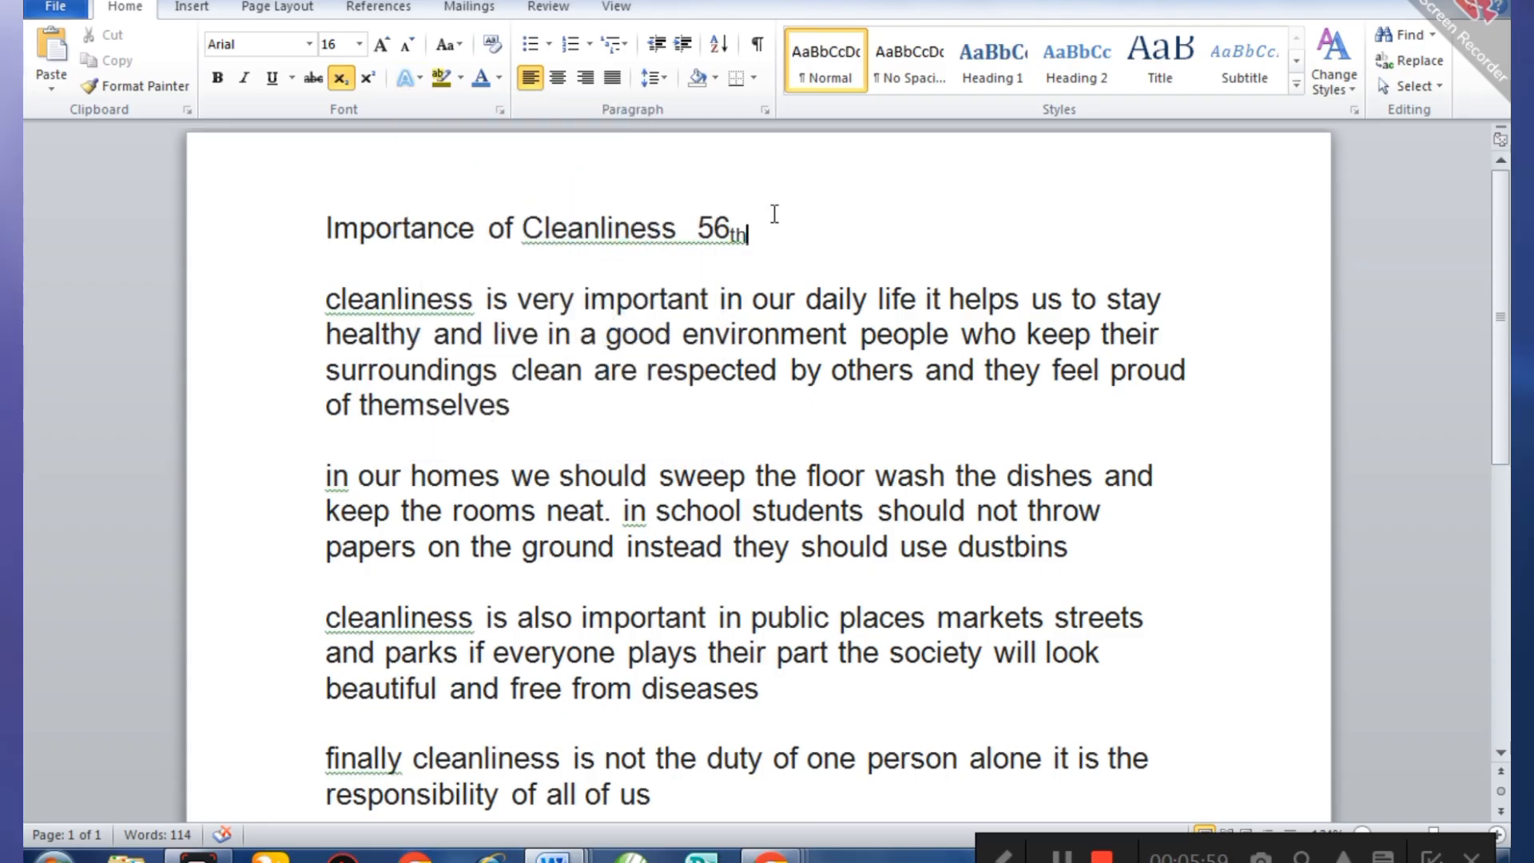
# - Delete "56th" and the extra spaces from the end of the heading line
pyautogui.press('BackSpace')
pyautogui.press('BackSpace')
pyautogui.press('BackSpace')
pyautogui.press('BackSpace')
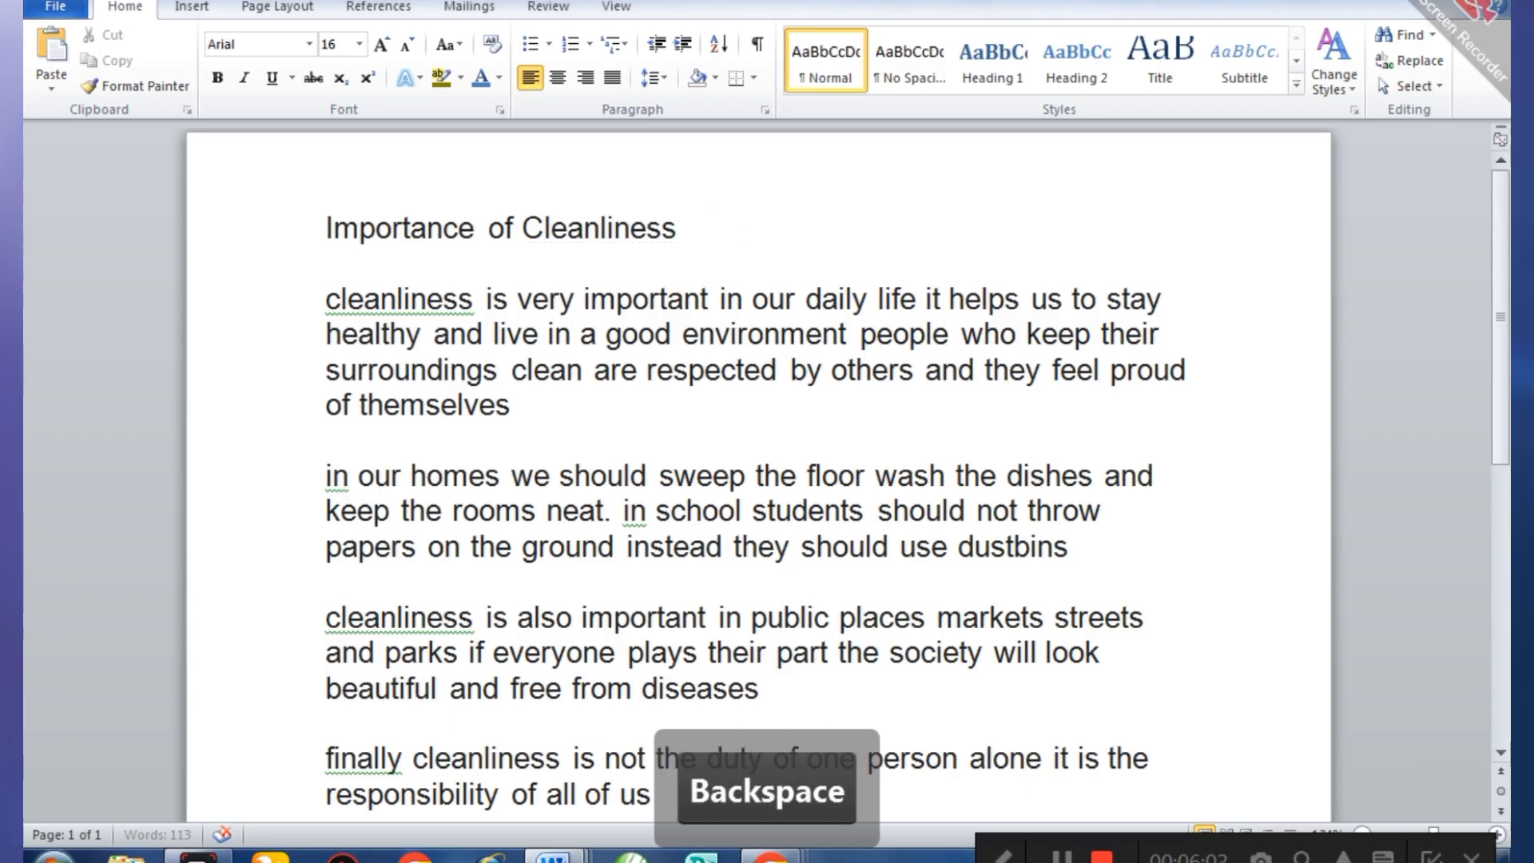
pyautogui.press('BackSpace')
# - Apply a blue gradient-fill text effect to the heading "Importance of Cleanliness" and undo it
pyautogui.moveTo(677, 227); pyautogui.dragTo(328, 179)
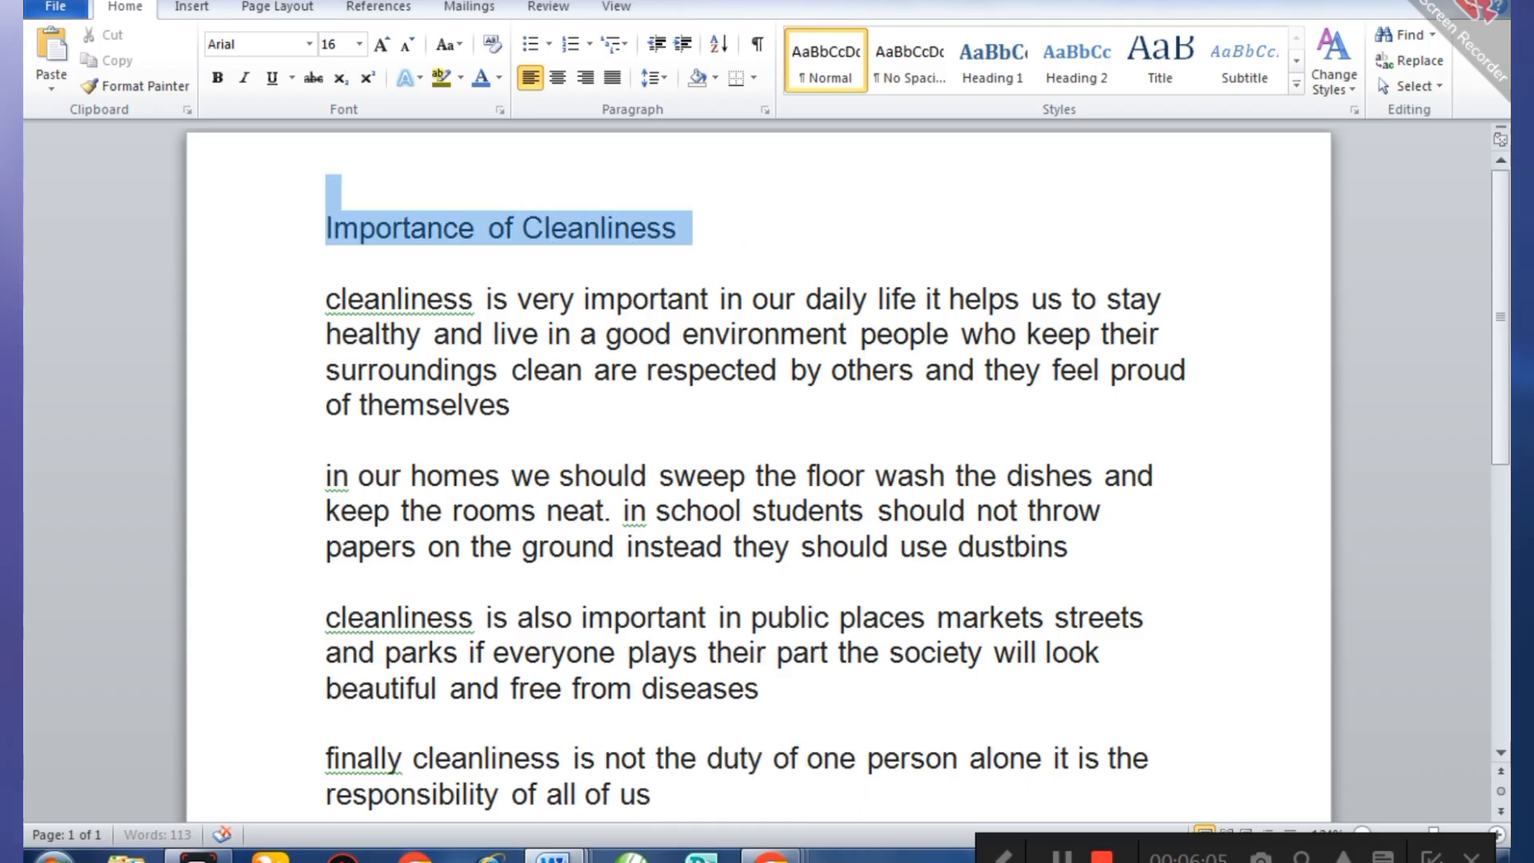
pyautogui.click(422, 77)
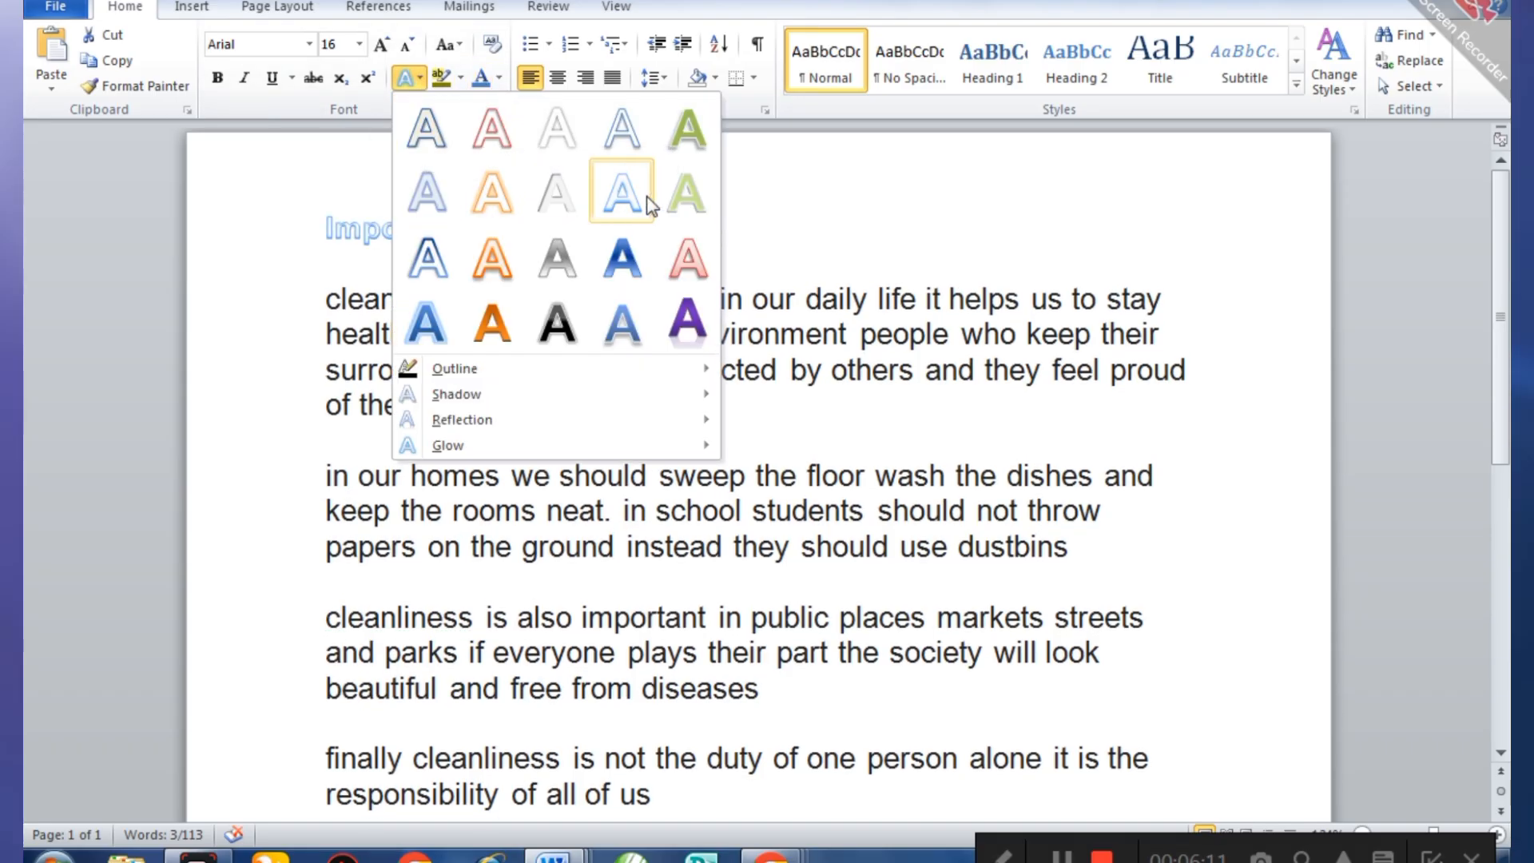
pyautogui.click(622, 260)
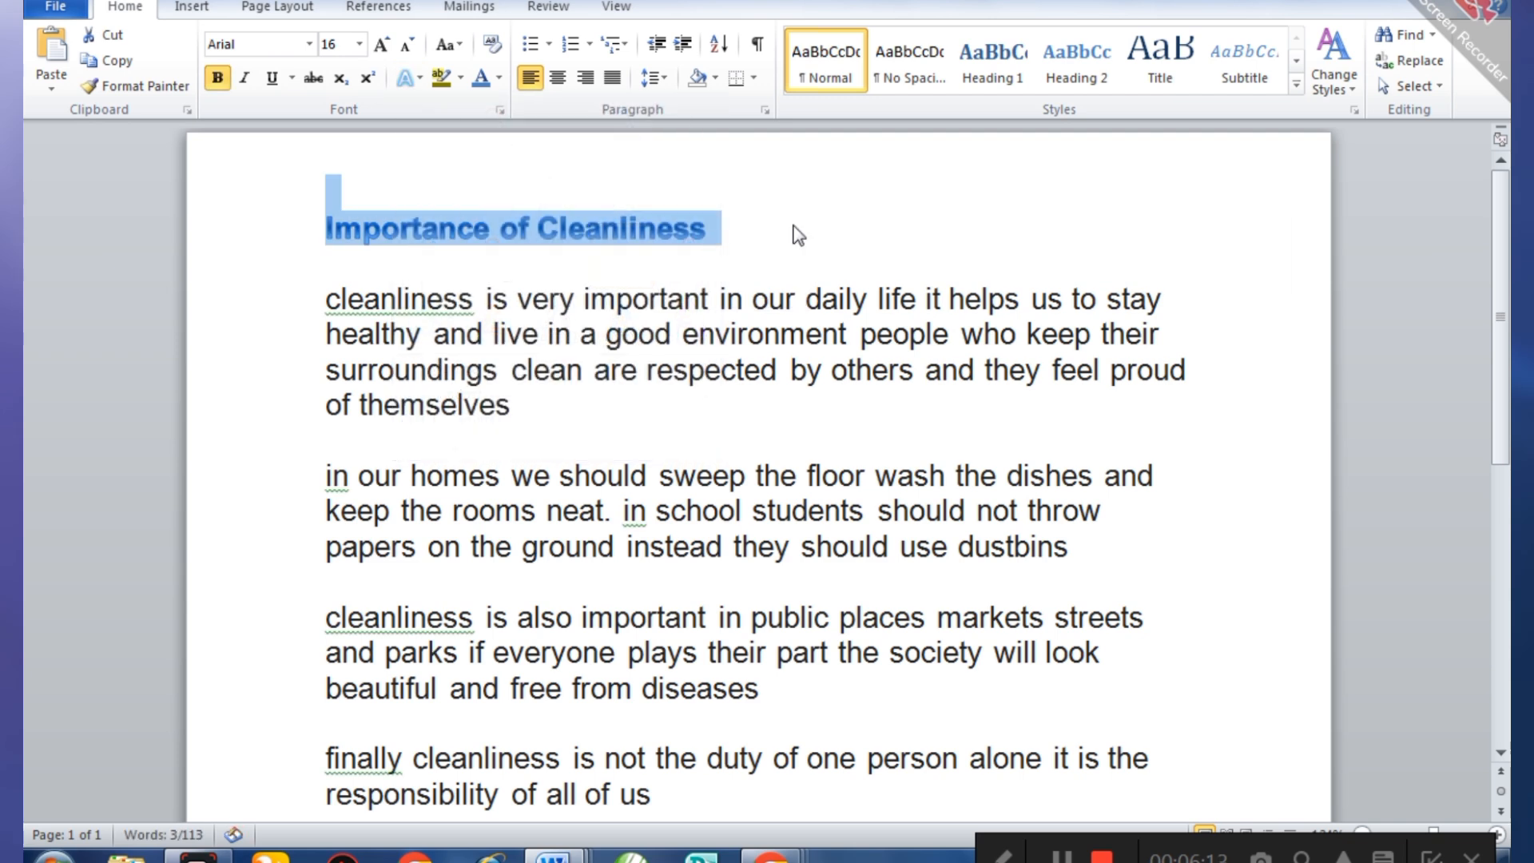
pyautogui.click(847, 207)
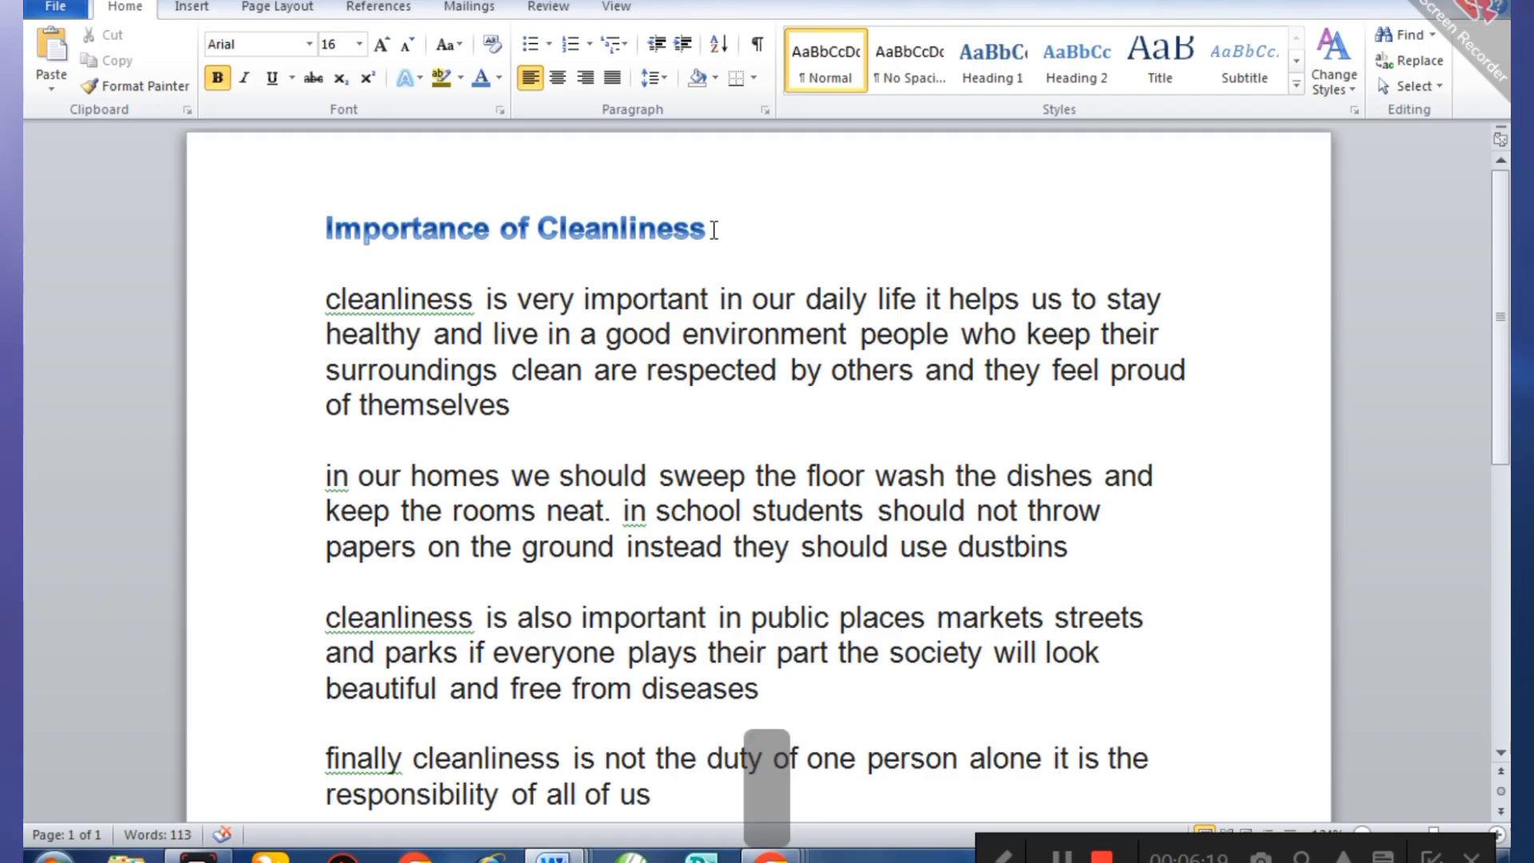
pyautogui.hotkey('ctrl', 'x')
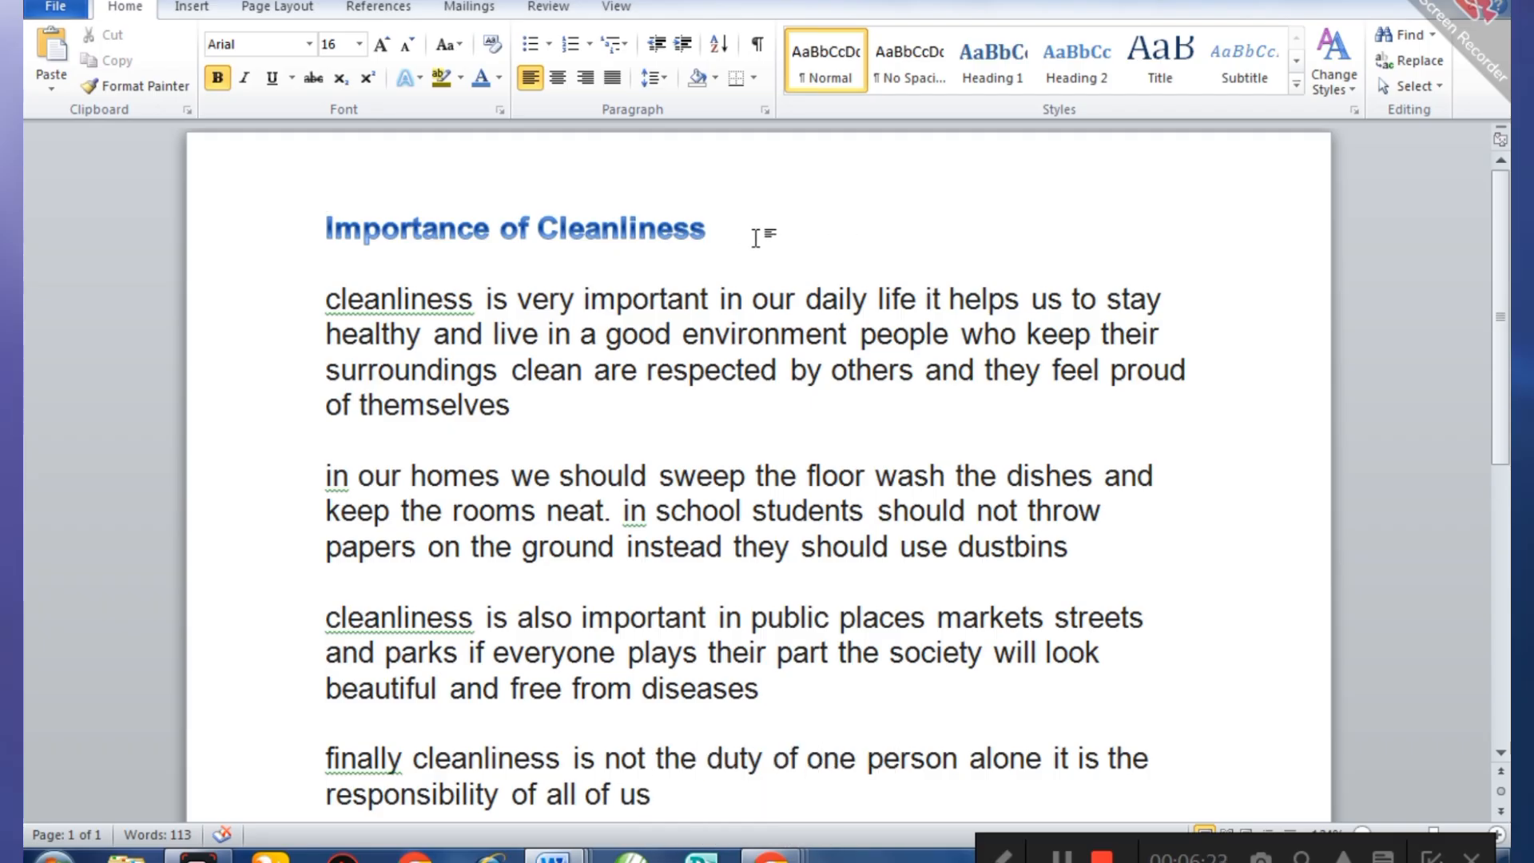
pyautogui.hotkey('ctrl', 'z')
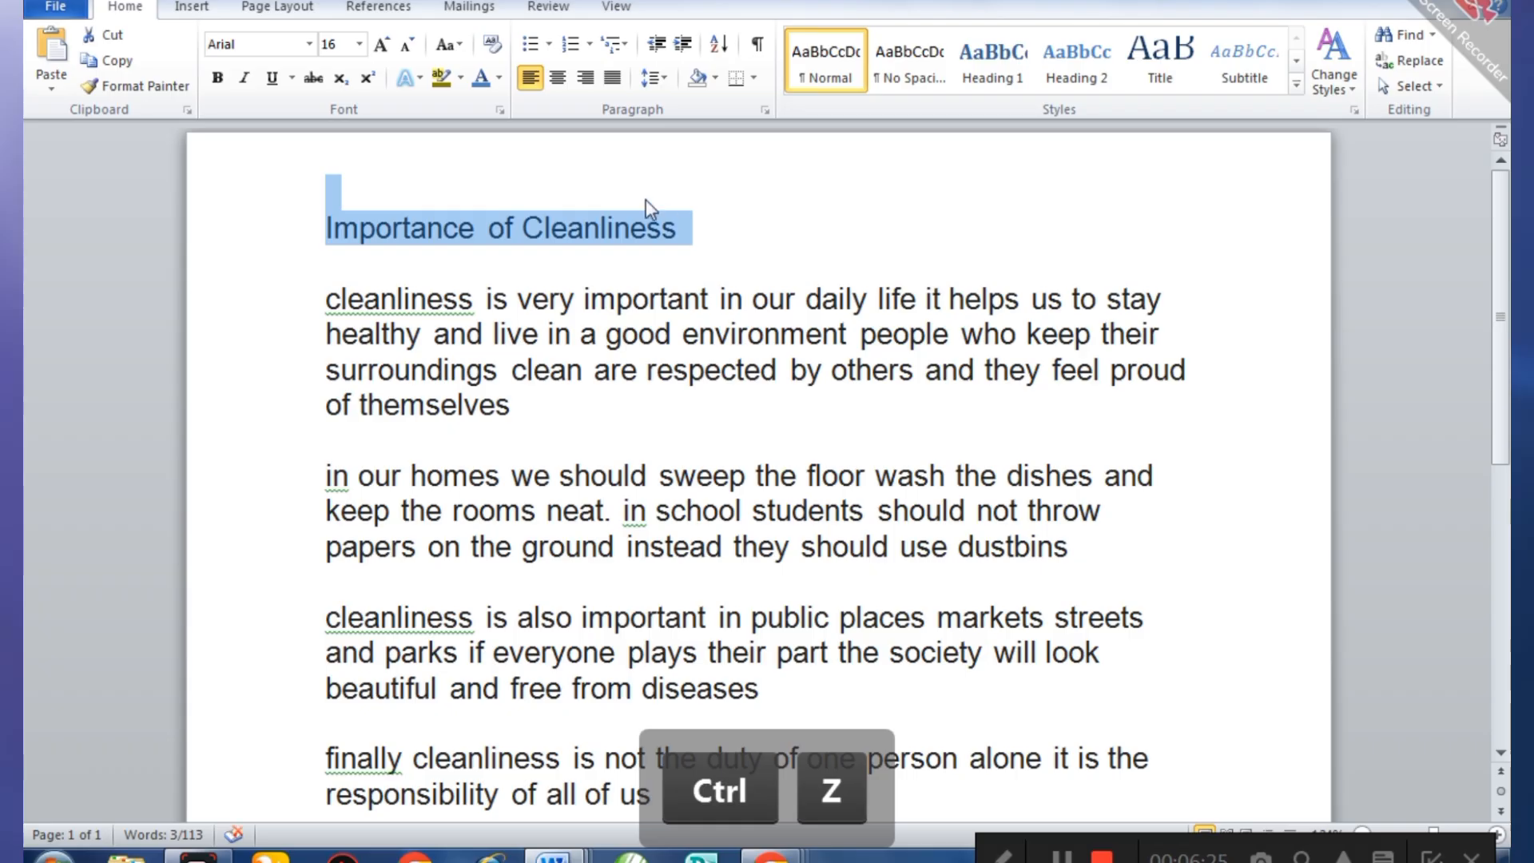
# - Highlight the heading "Importance of Cleanliness" in green, and replace the highlight with turquoise
pyautogui.click(462, 79)
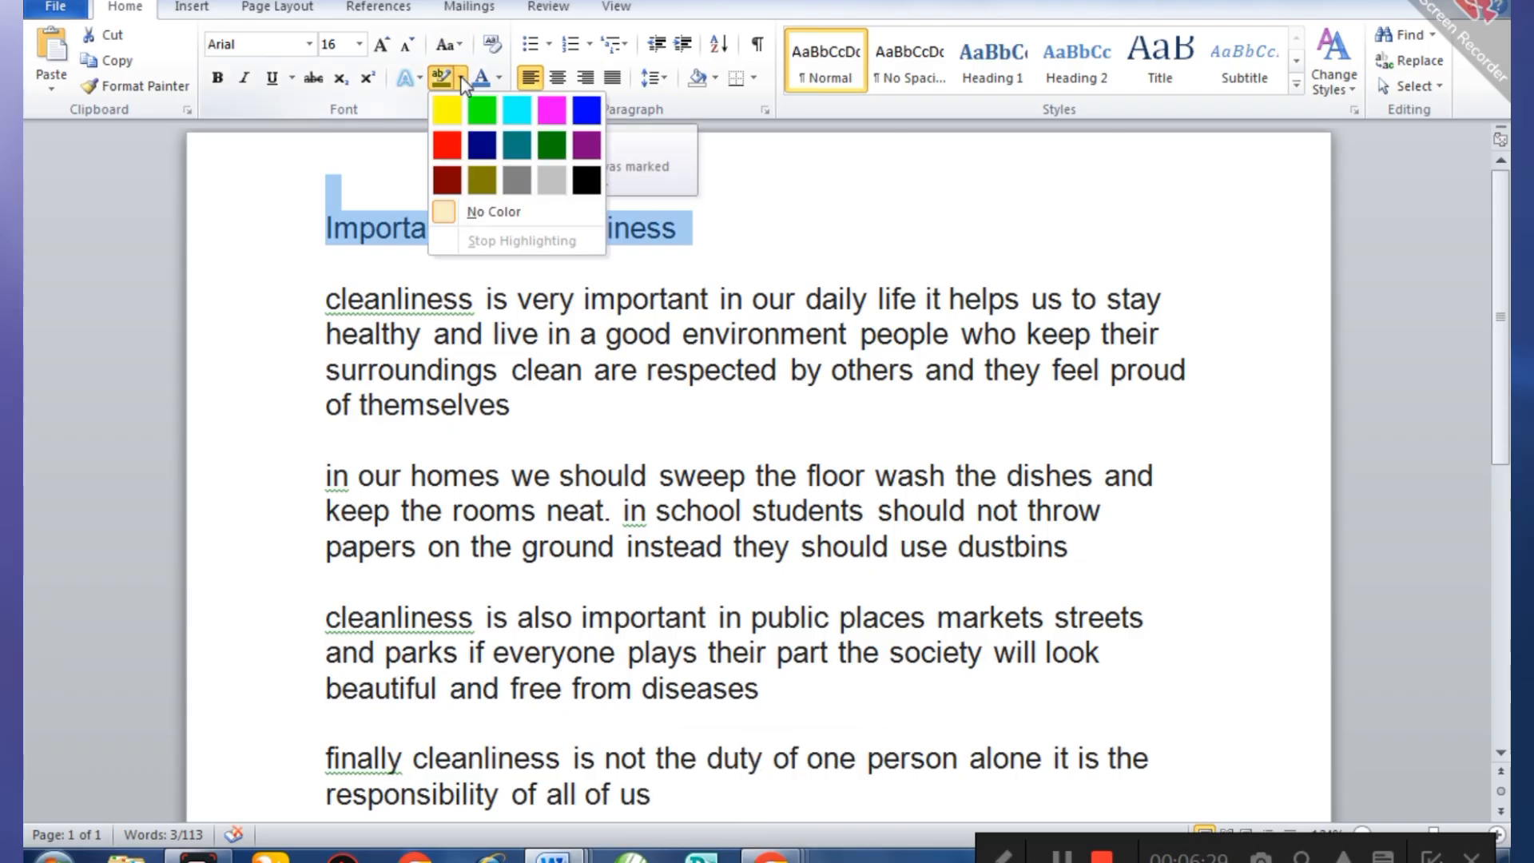
pyautogui.click(483, 109)
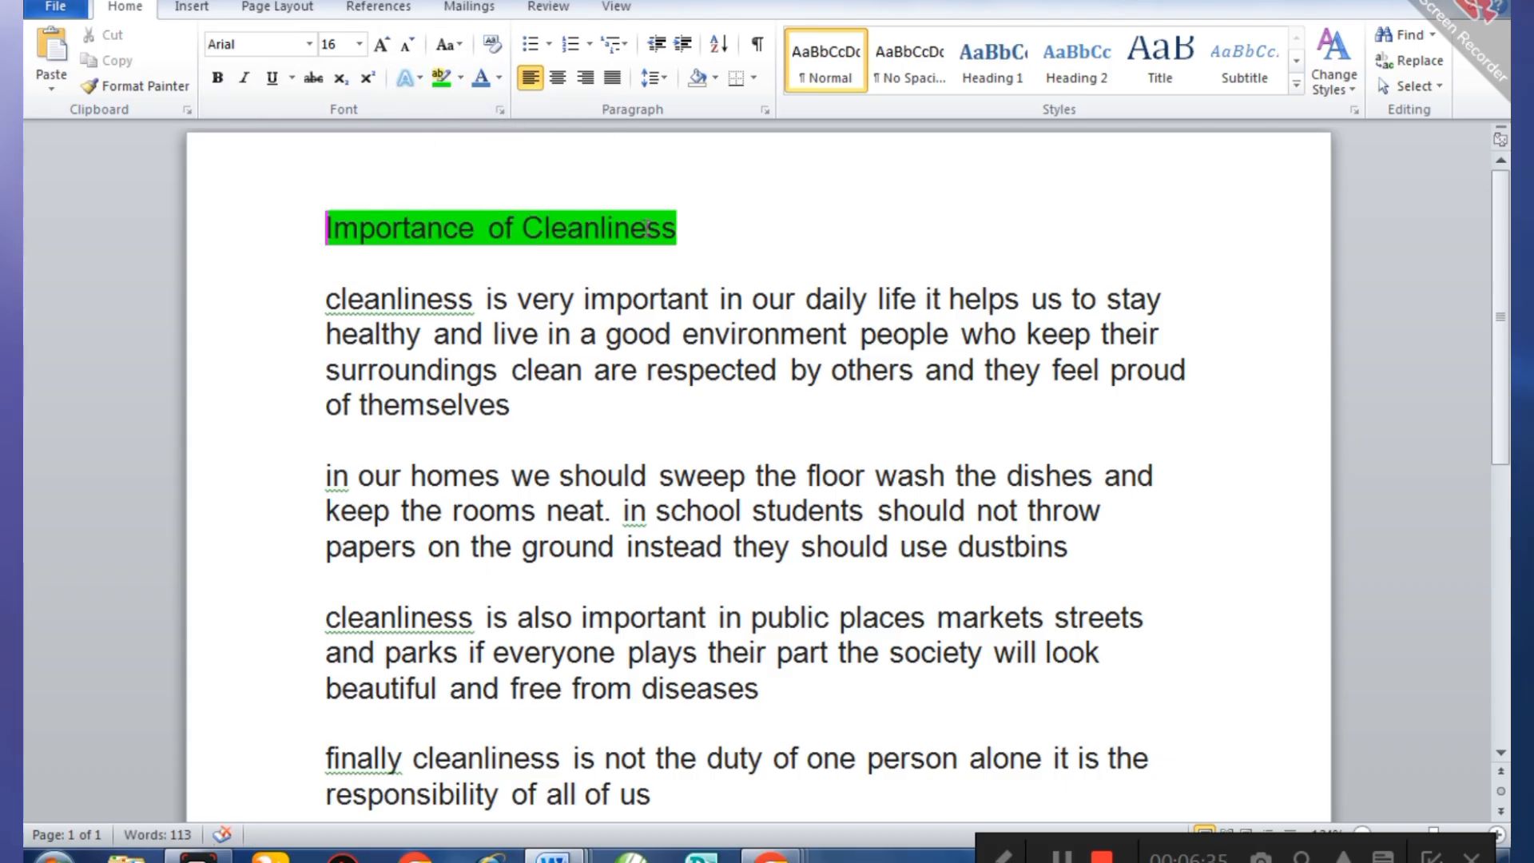
pyautogui.click(461, 77)
pyautogui.click(516, 109)
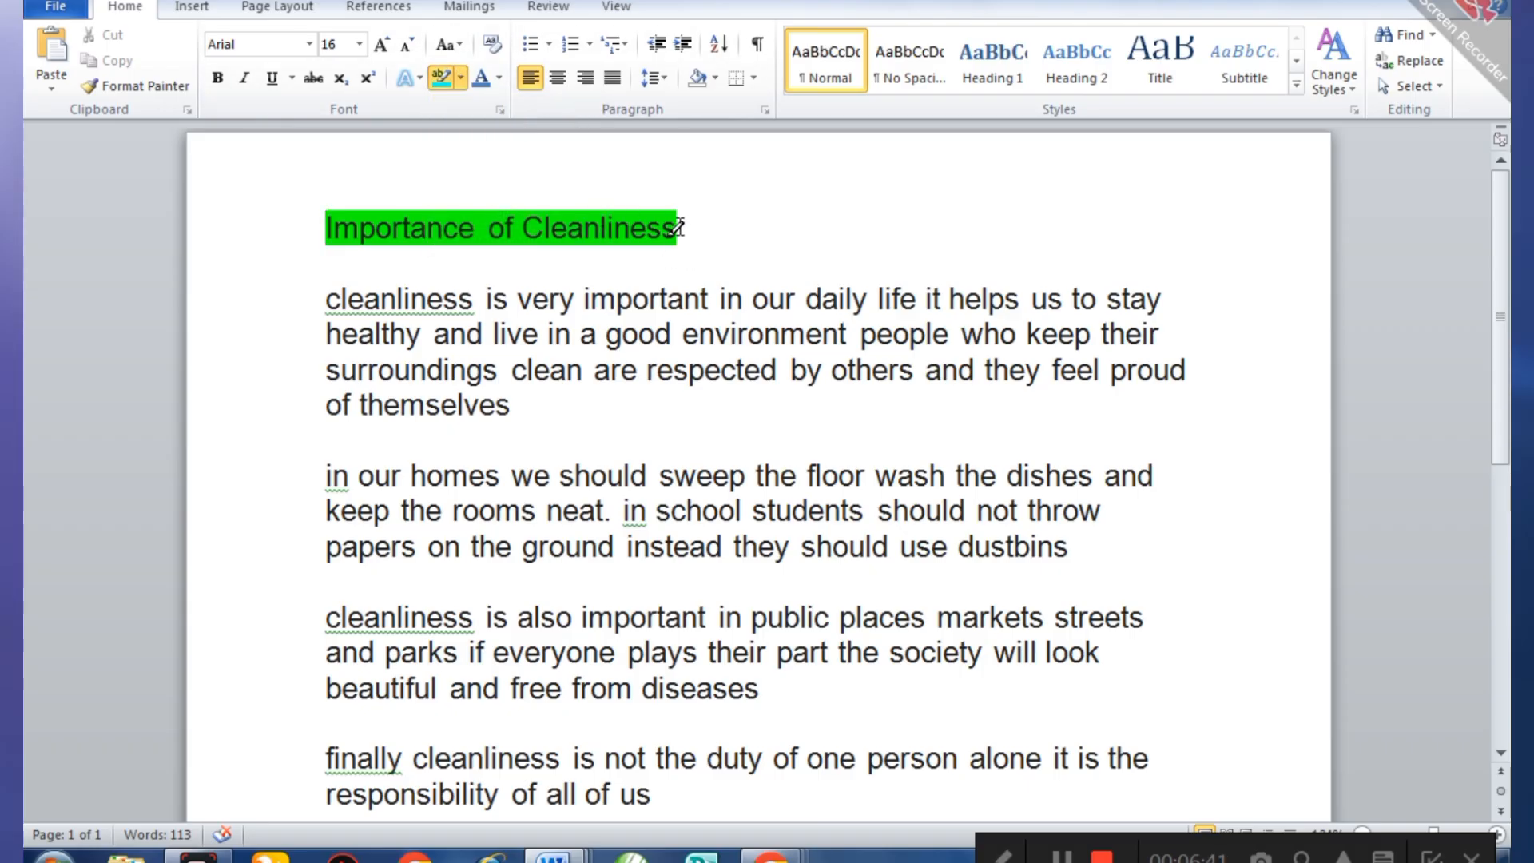
pyautogui.moveTo(675, 227); pyautogui.dragTo(318, 226)
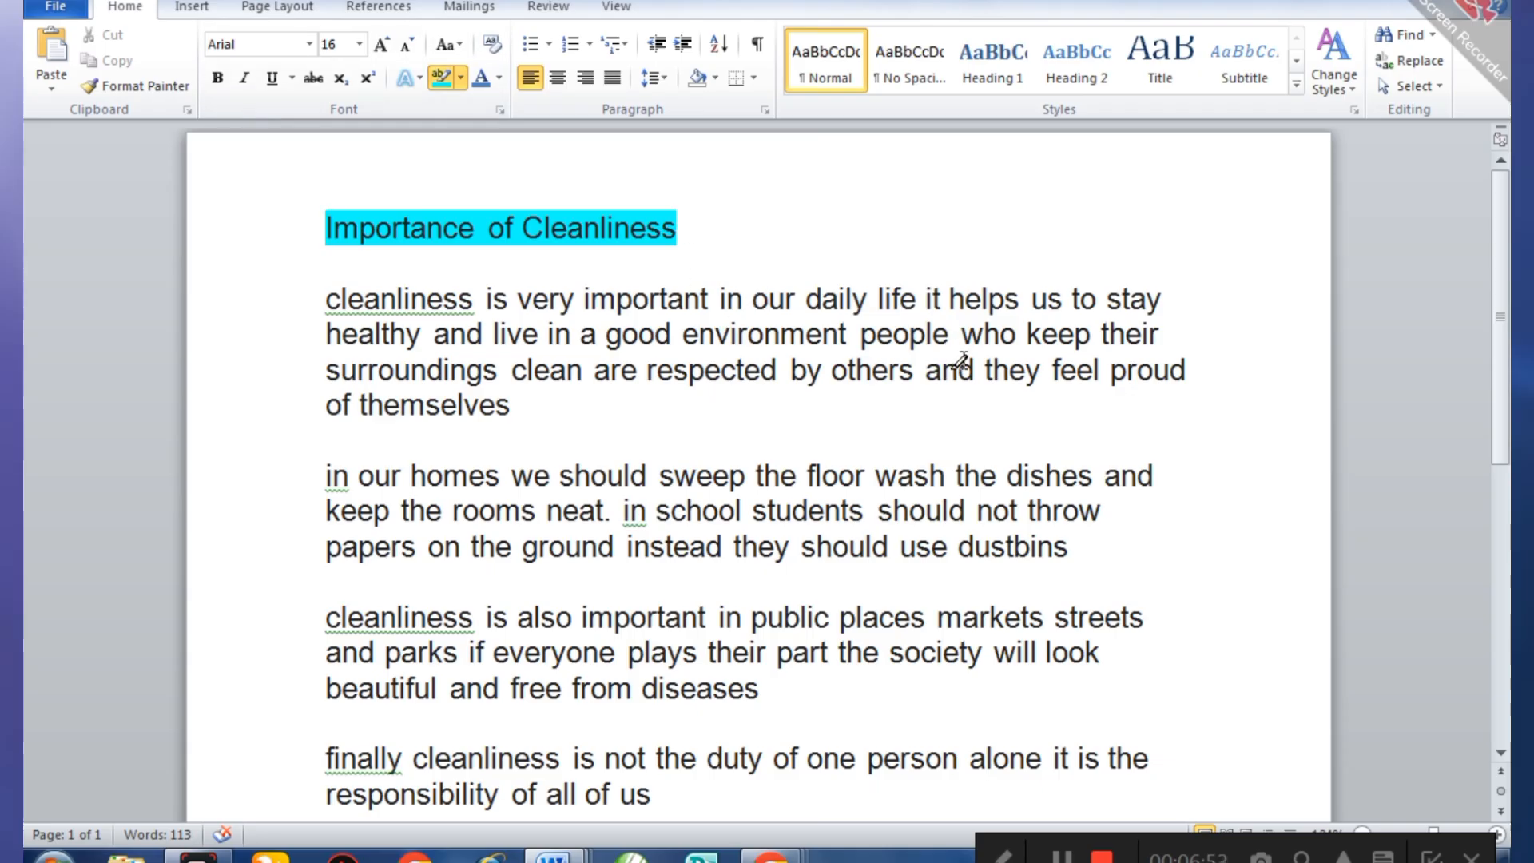
# - Highlight the first three lines of the first paragraph in turquoise and stop highlighting
pyautogui.moveTo(956, 363)
pyautogui.mouseDown()
pyautogui.moveTo(683, 336)
pyautogui.moveTo(708, 297)
pyautogui.moveTo(521, 298)
pyautogui.moveTo(302, 334)
pyautogui.moveTo(337, 246)
pyautogui.moveTo(320, 265)
pyautogui.mouseUp()
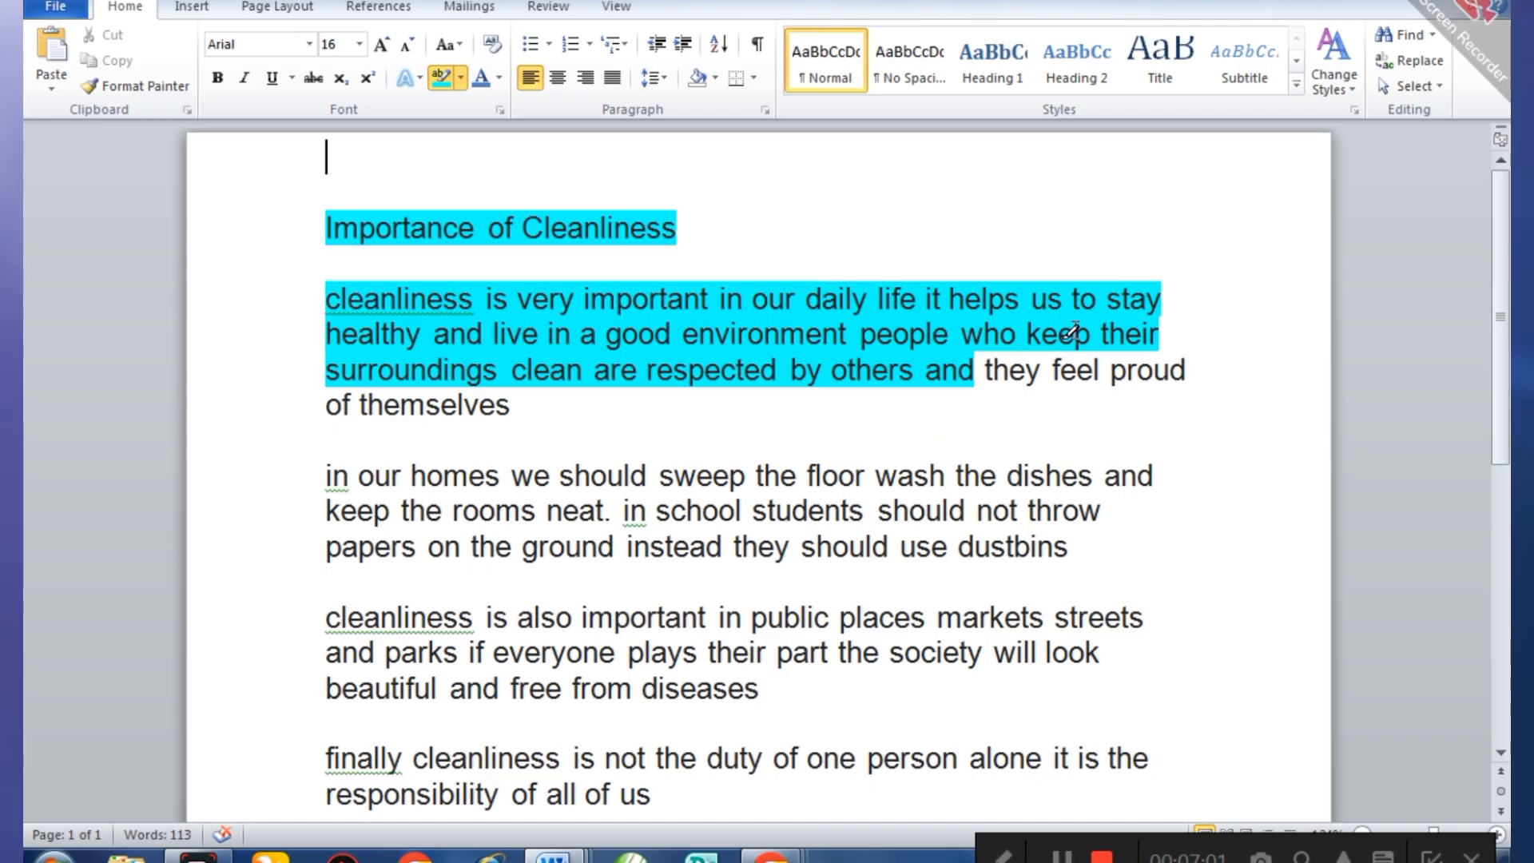
pyautogui.moveTo(1190, 355)
pyautogui.mouseDown()
pyautogui.moveTo(994, 361)
pyautogui.moveTo(1005, 347)
pyautogui.mouseUp()
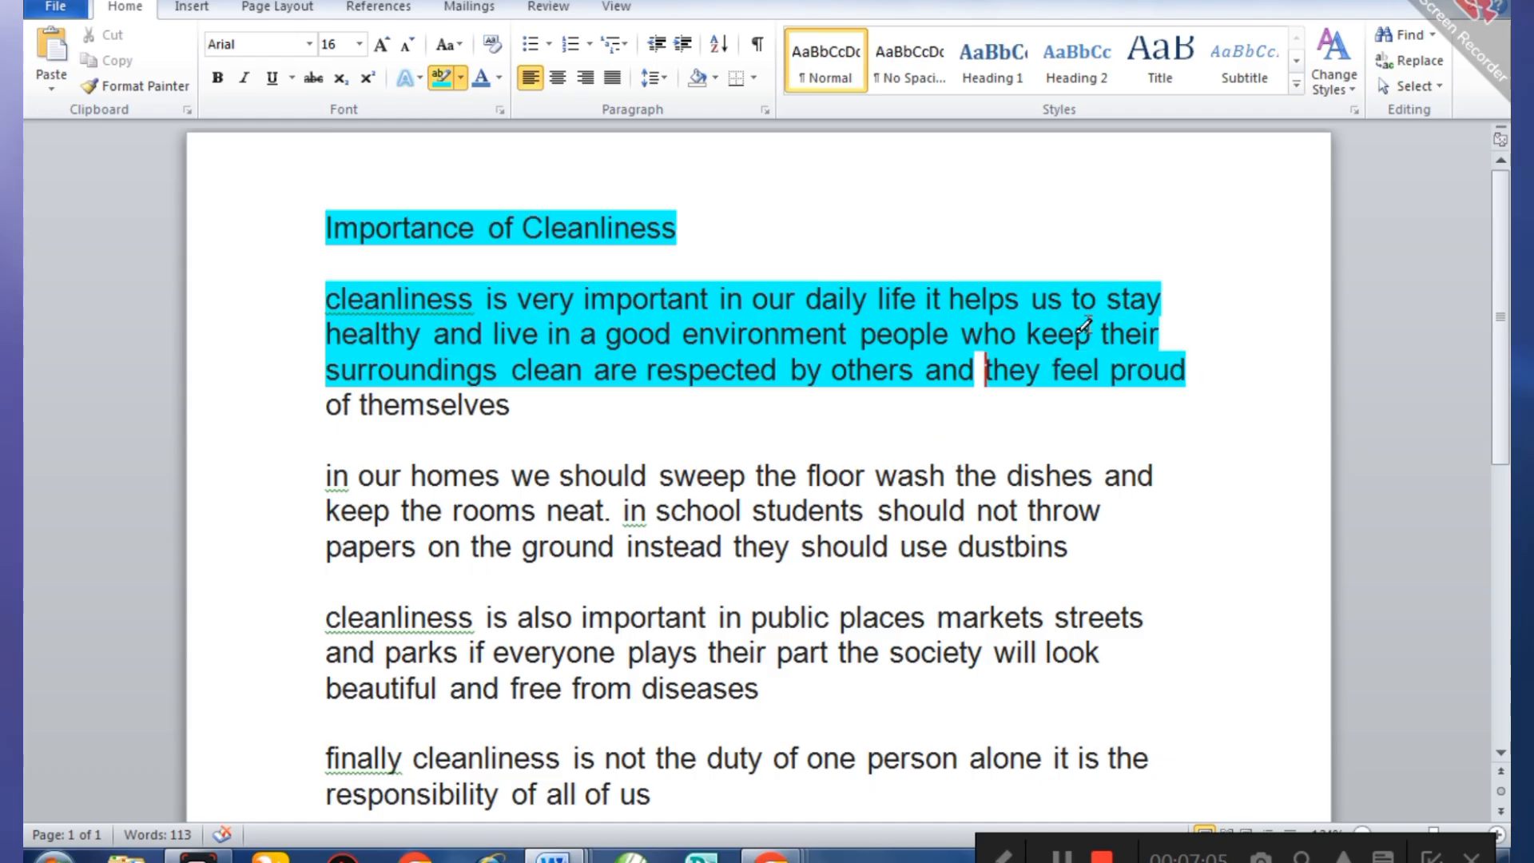
pyautogui.click(940, 257)
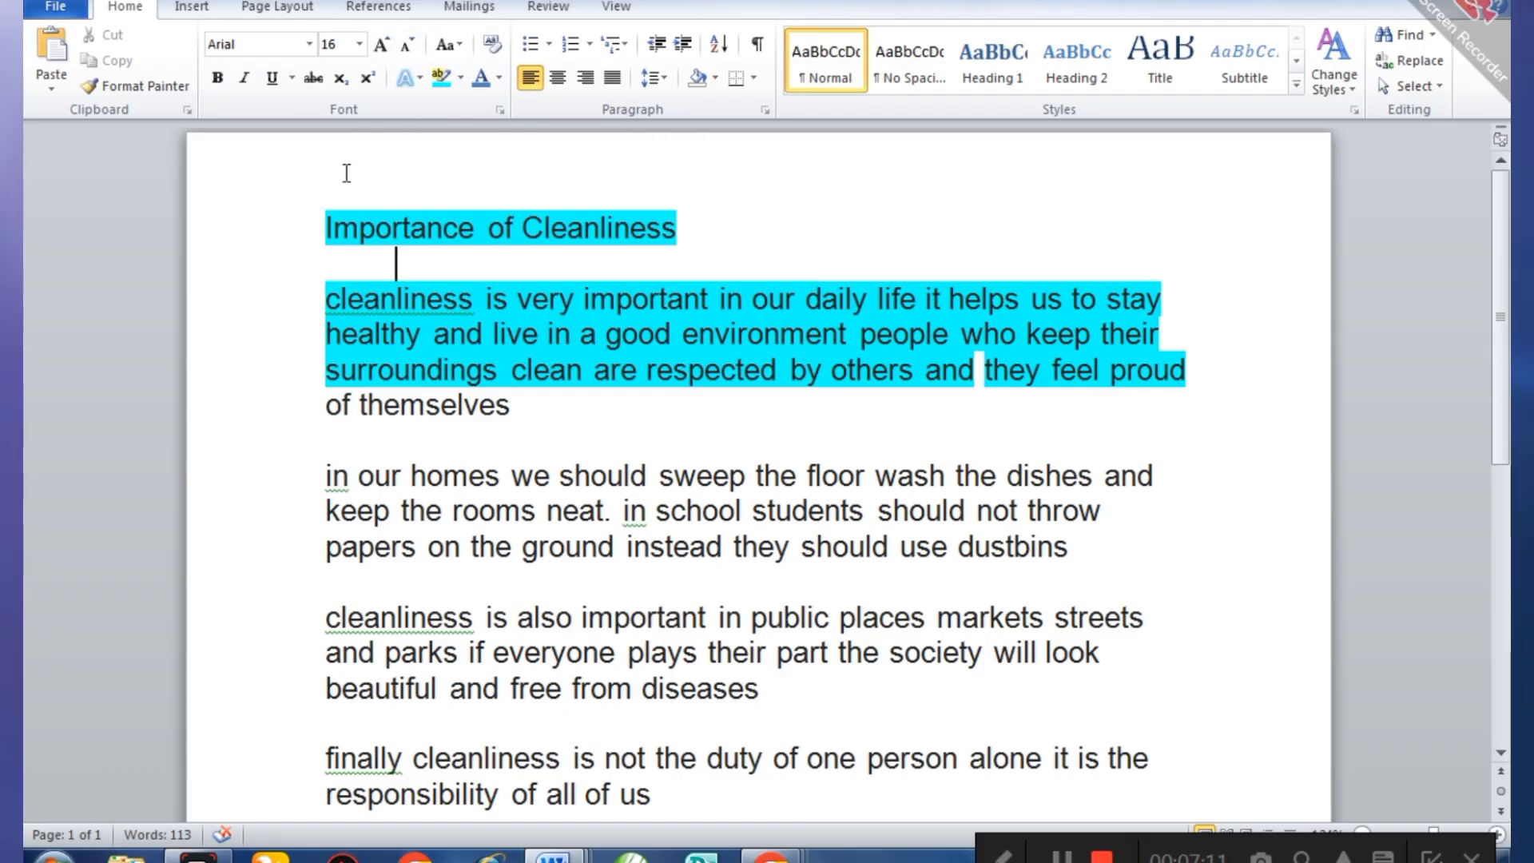
# - Remove the highlight colour from the heading and the first paragraph
pyautogui.moveTo(324, 225); pyautogui.dragTo(661, 448)
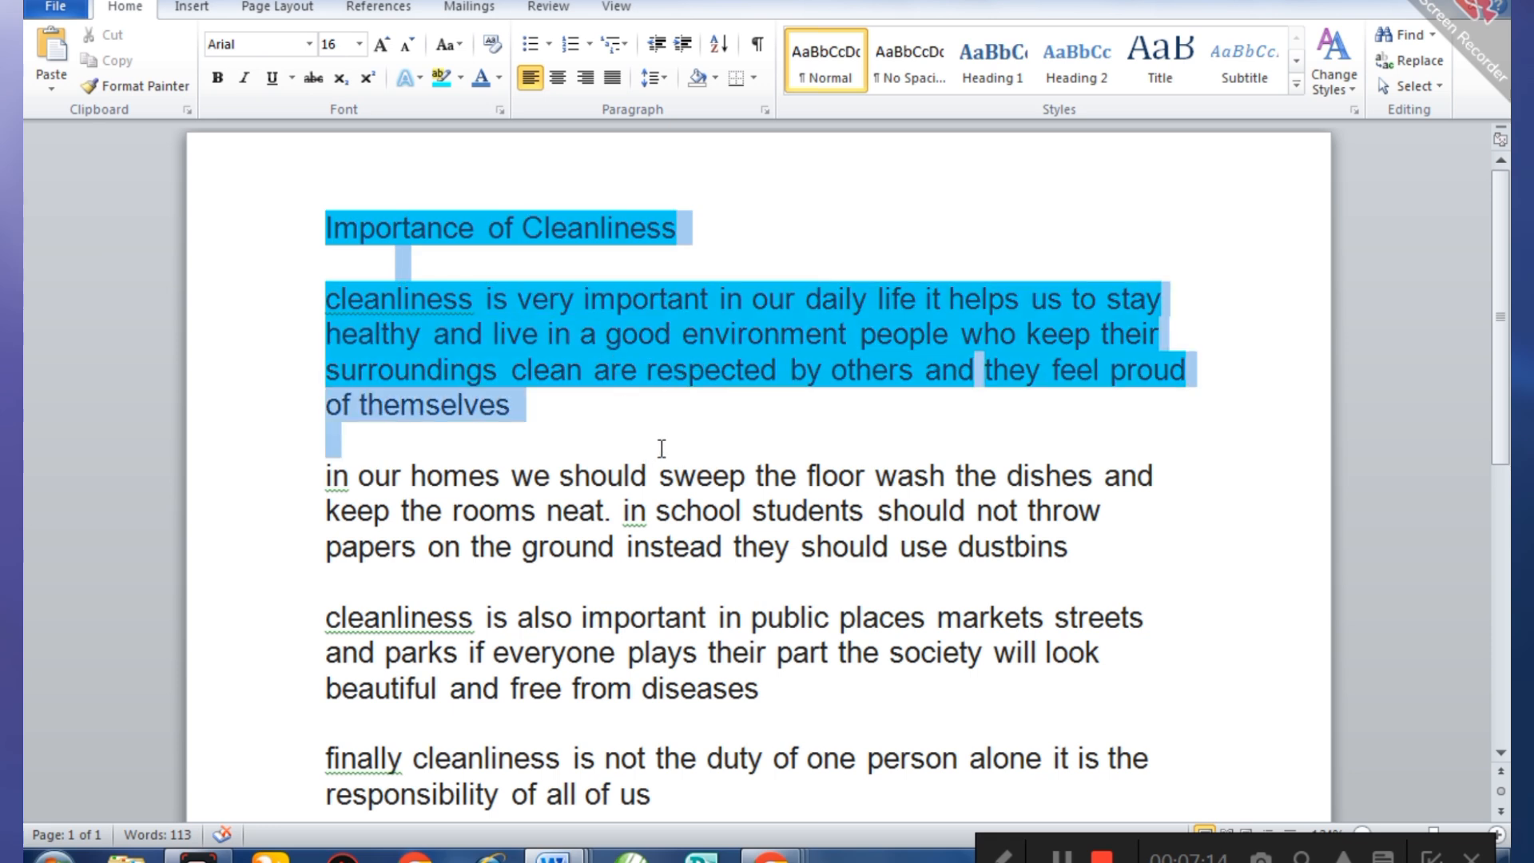
pyautogui.click(461, 78)
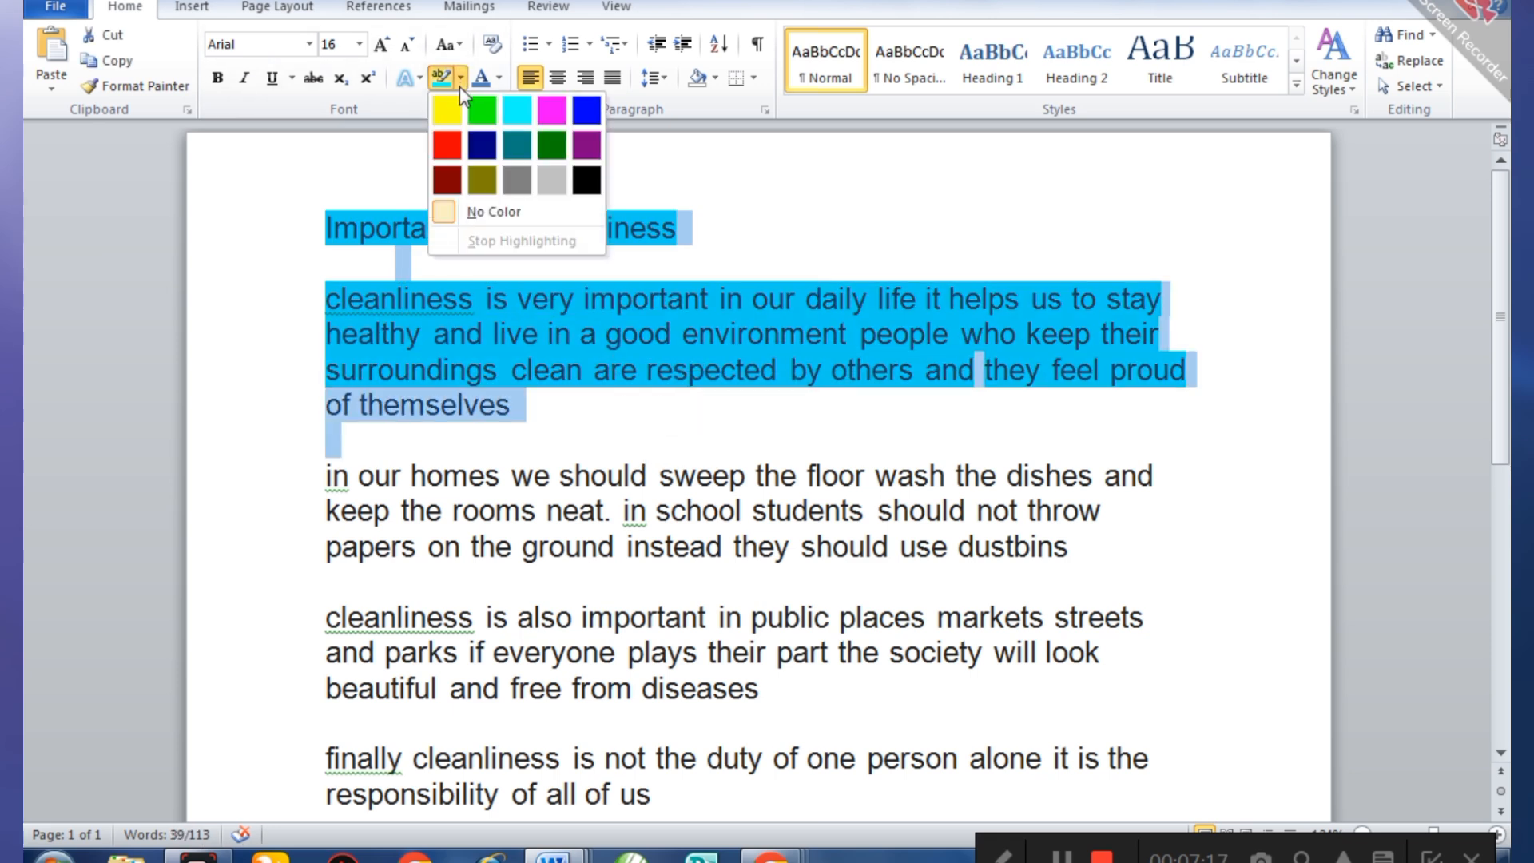
pyautogui.click(445, 211)
pyautogui.click(813, 233)
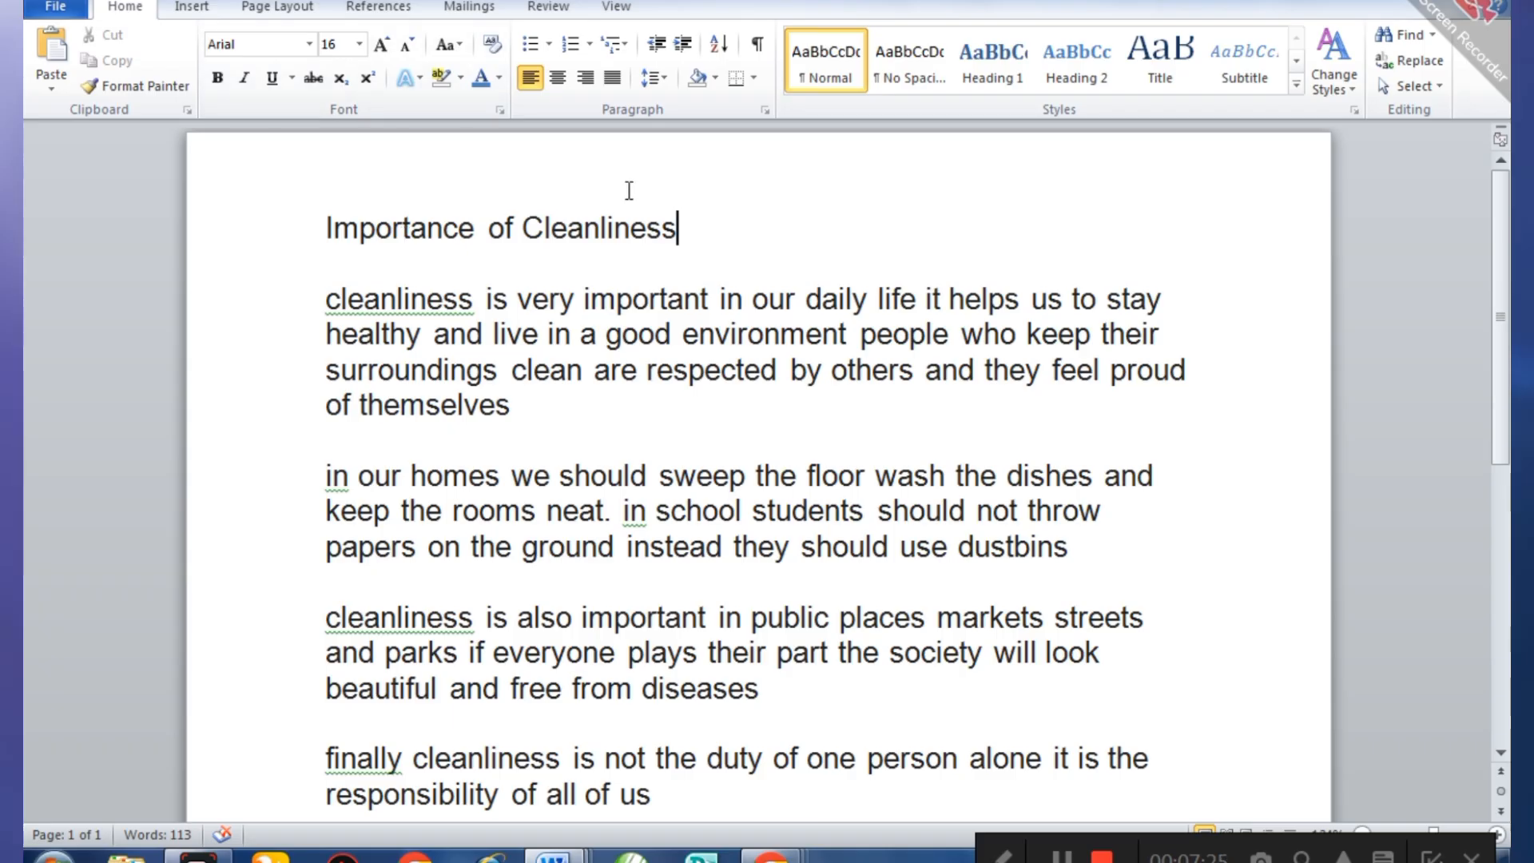
# - Set the font colour of the heading "Importance of Cleanliness" to standard red
pyautogui.moveTo(675, 231); pyautogui.dragTo(327, 232)
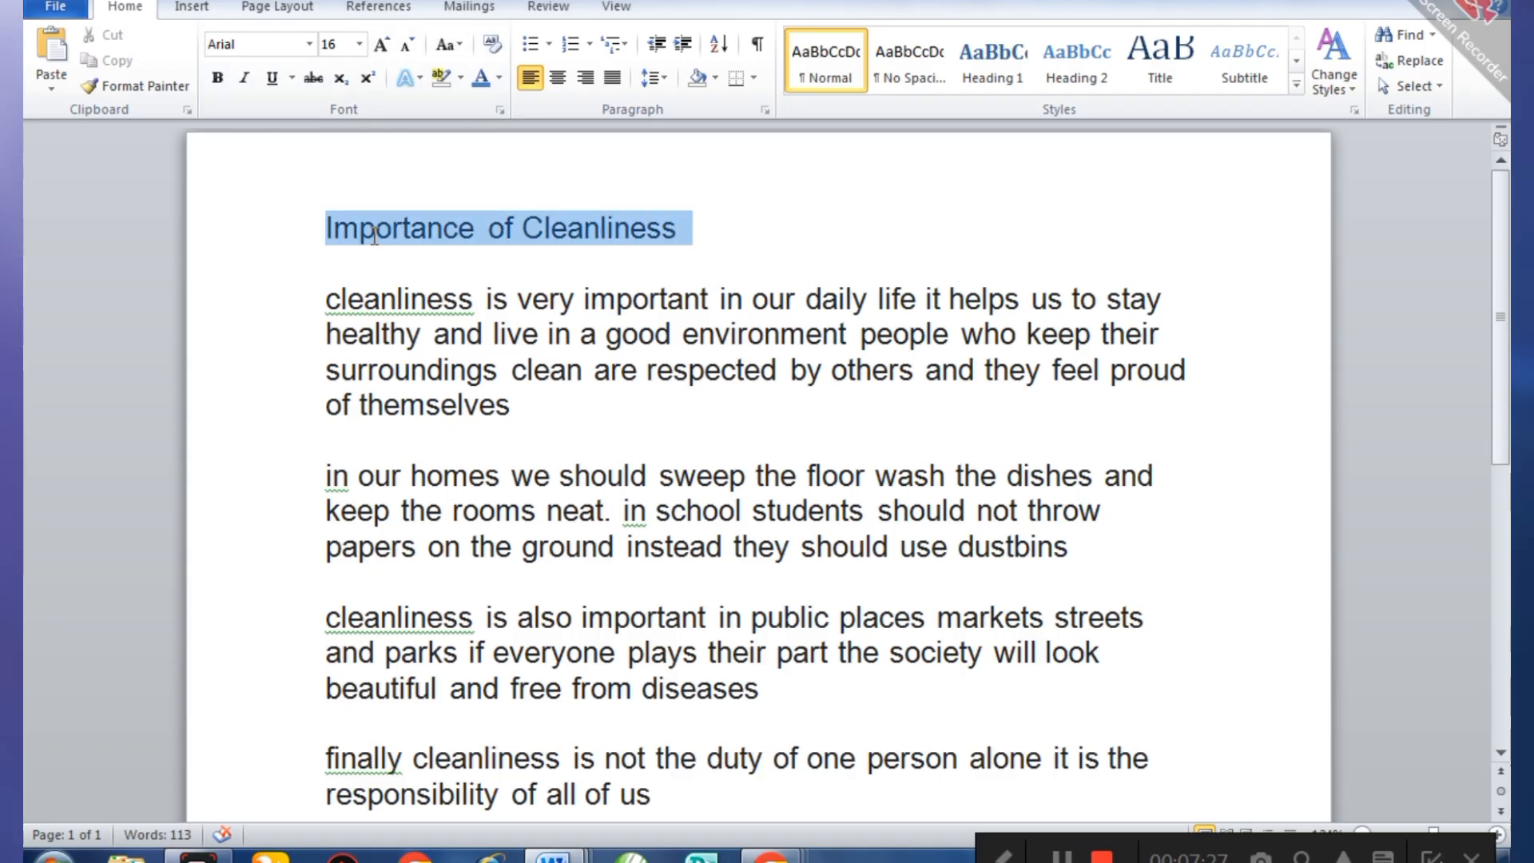
pyautogui.click(500, 77)
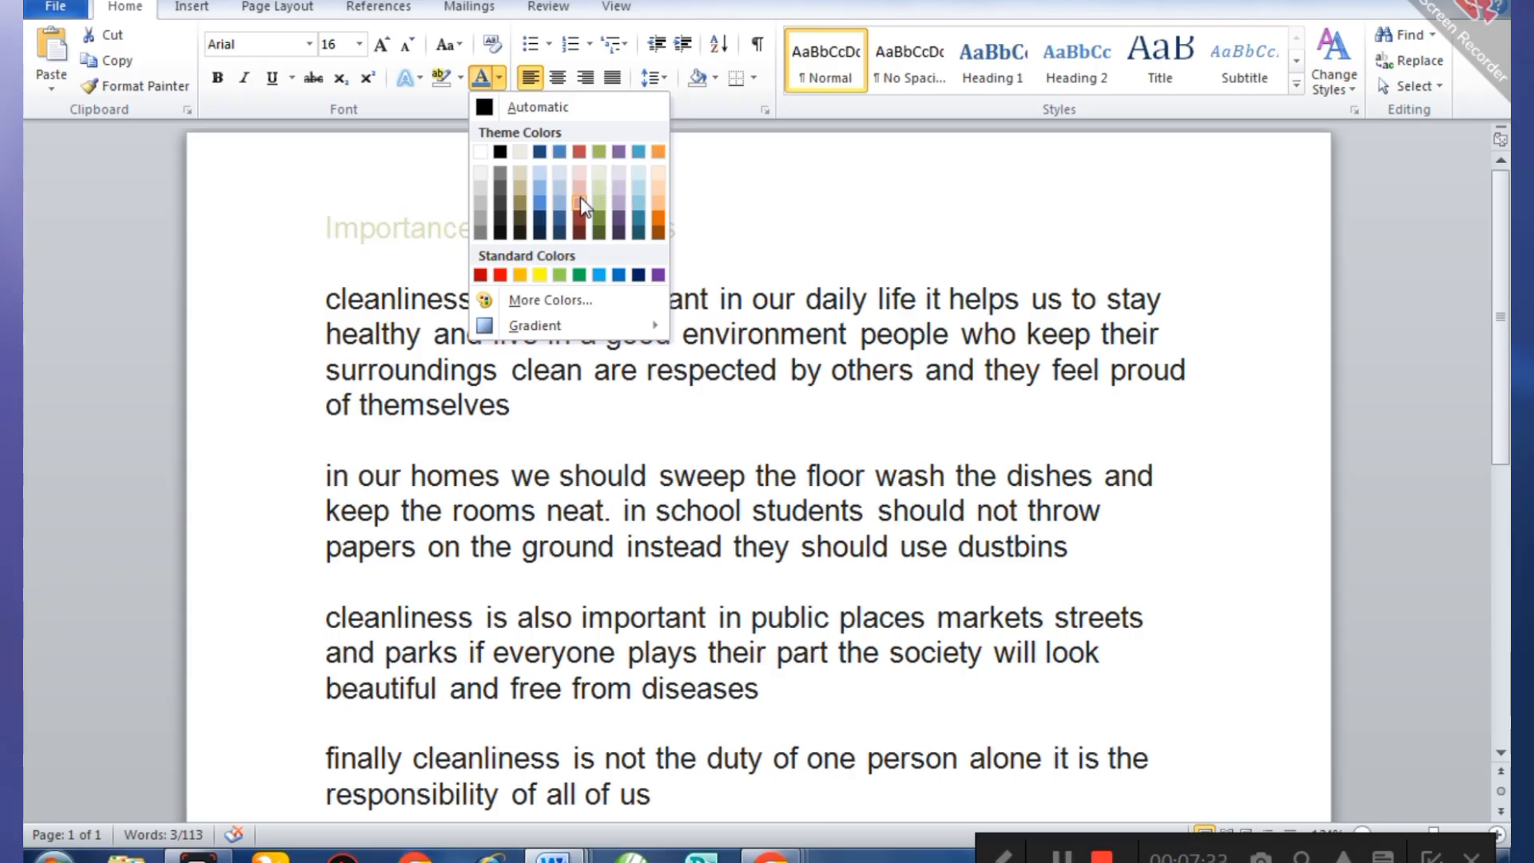
pyautogui.click(500, 276)
pyautogui.click(709, 200)
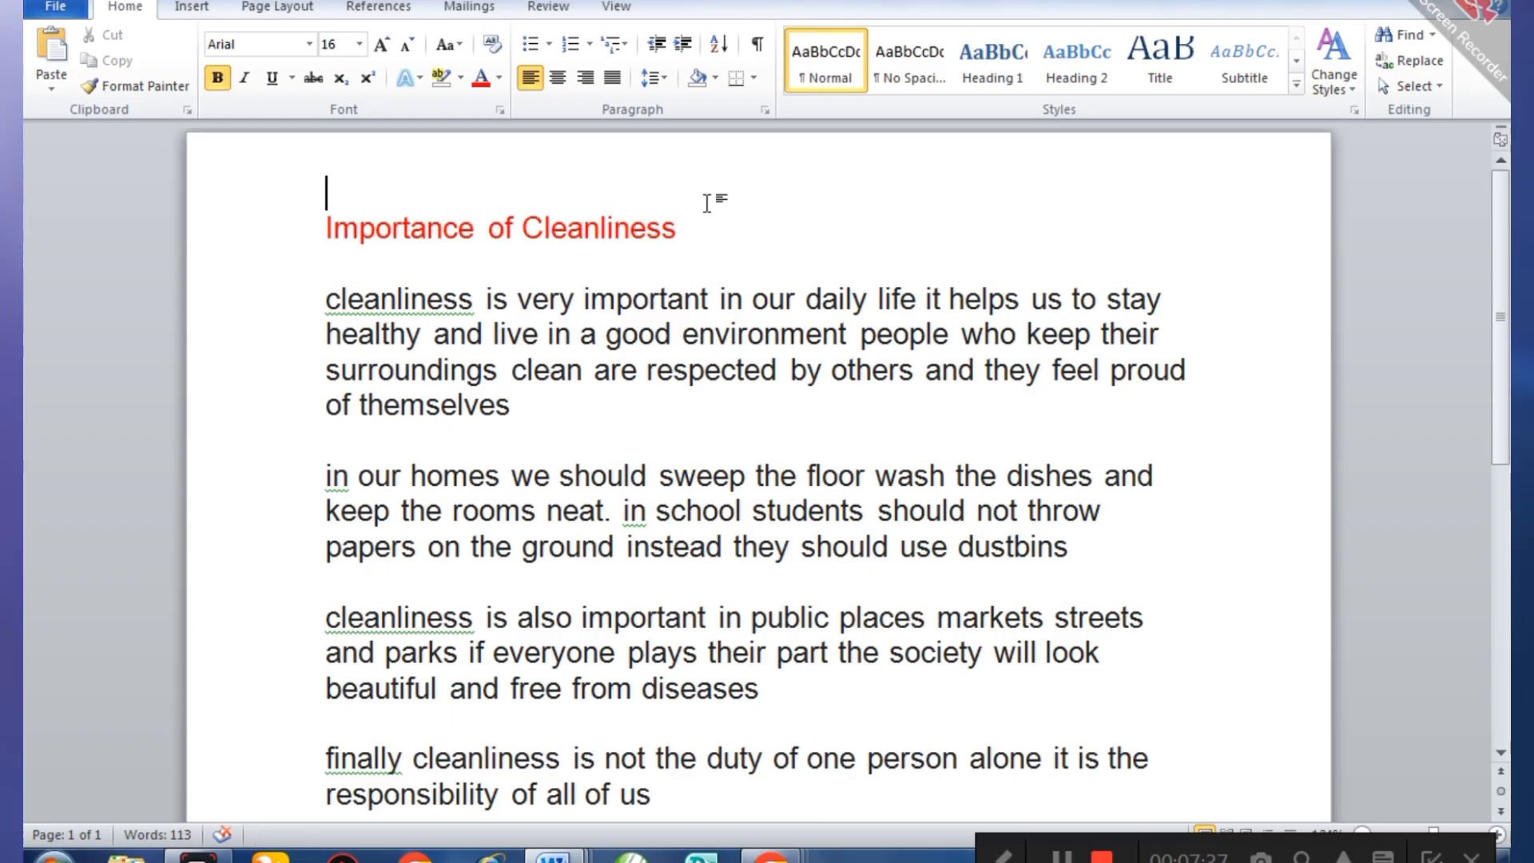
# - Apply sentence case to the heading "Importance of Cleanliness"
pyautogui.moveTo(692, 229); pyautogui.dragTo(372, 226)
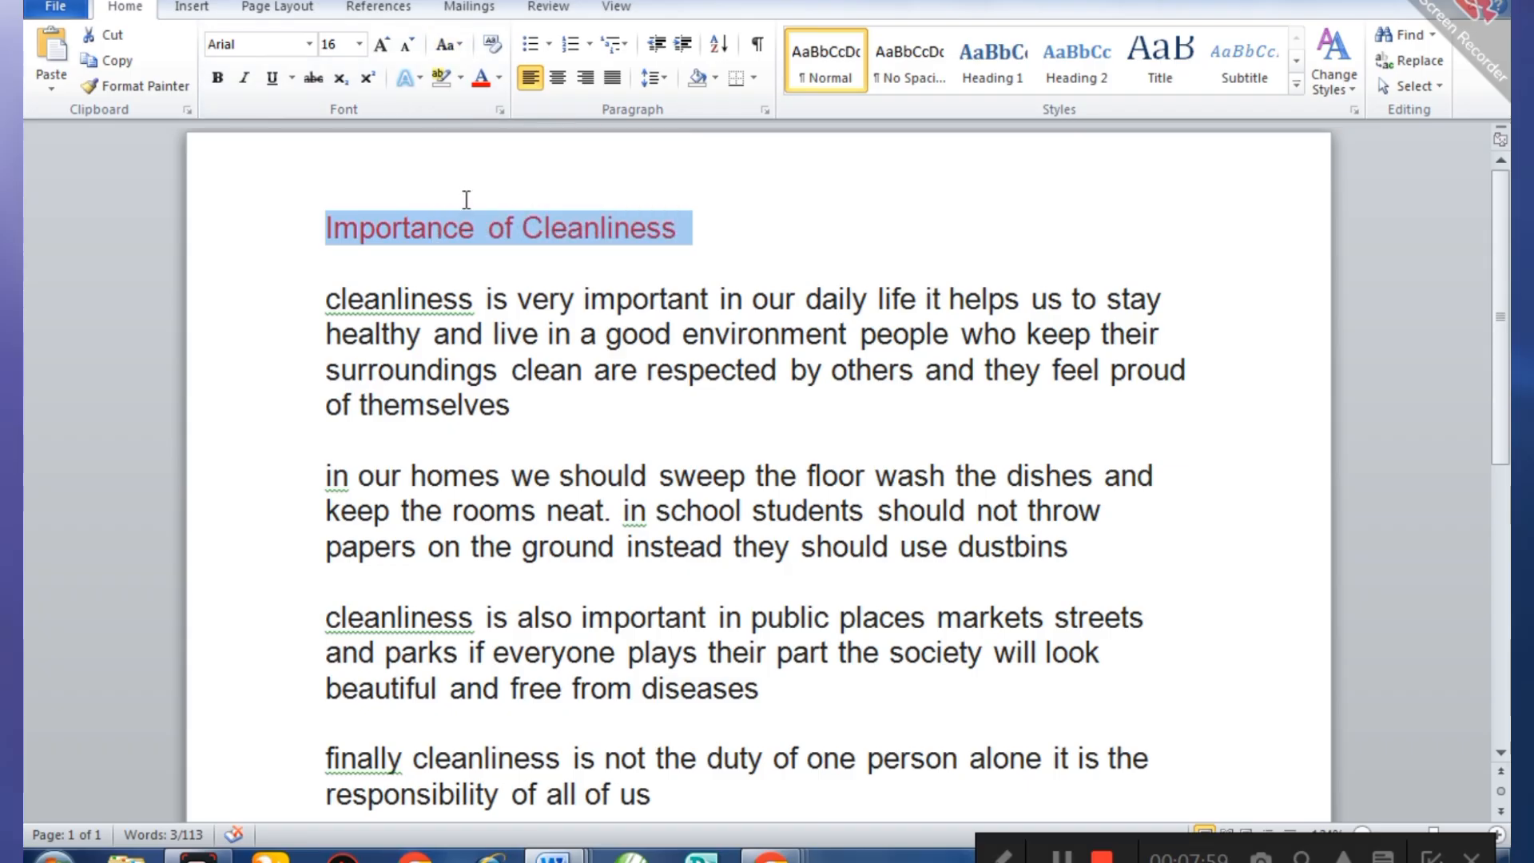
pyautogui.click(462, 51)
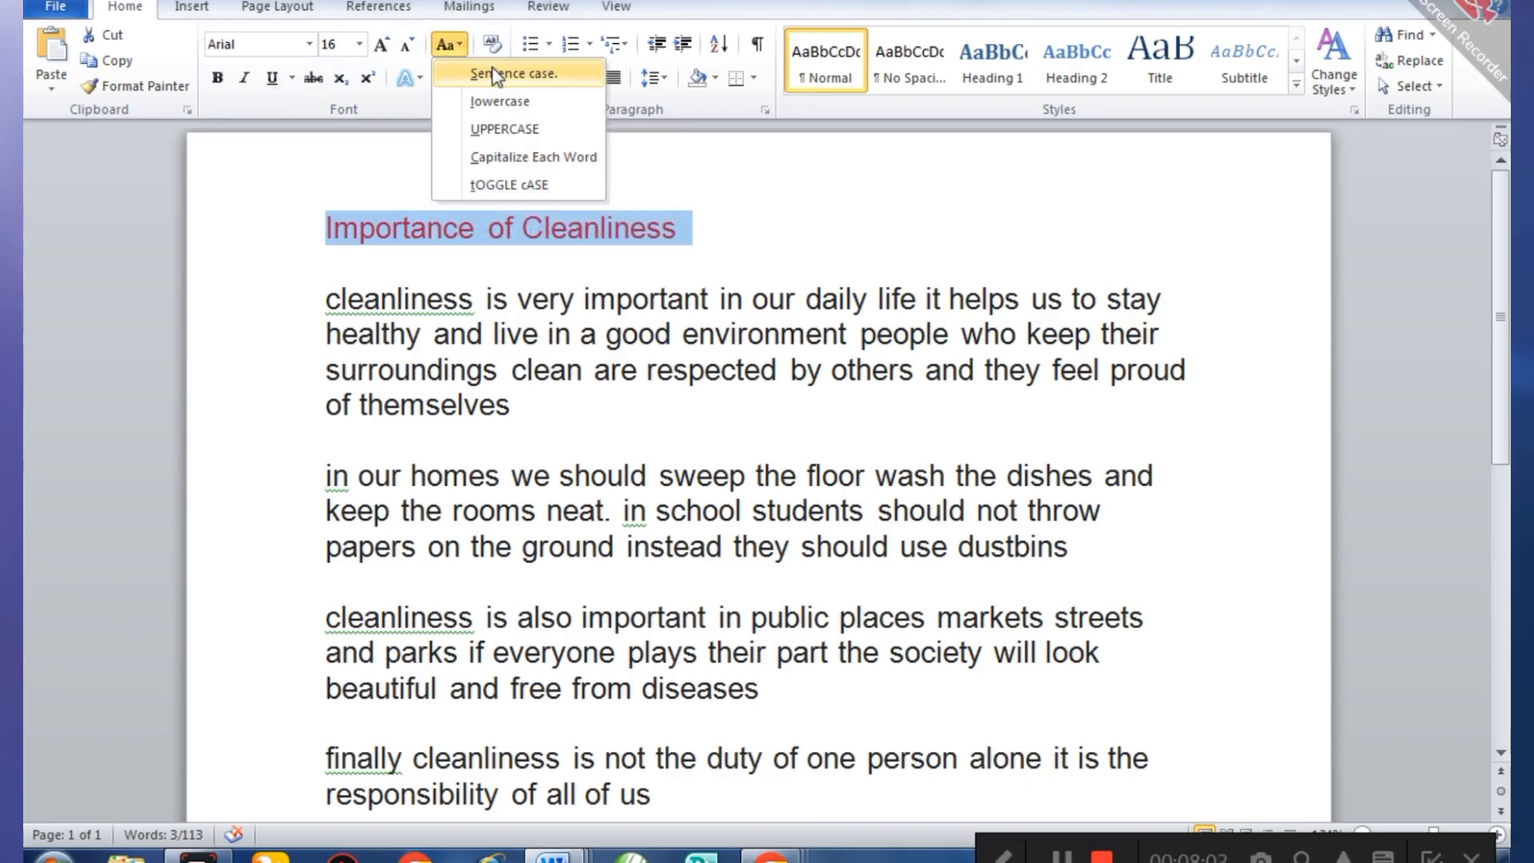
pyautogui.click(496, 75)
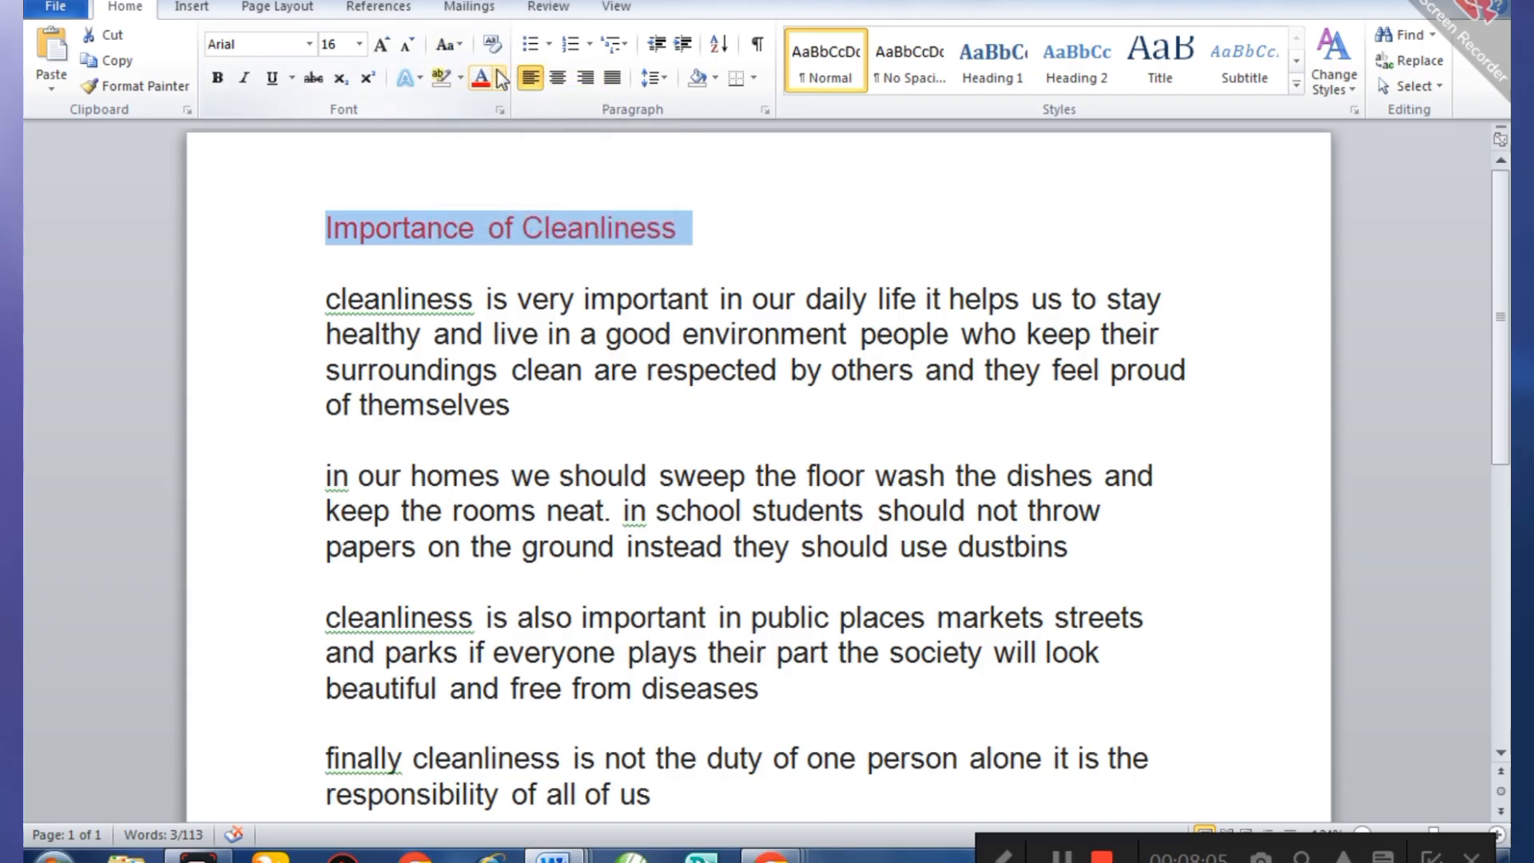
# - Change the case of the heading "Importance of Cleanliness" to lowercase and finally to UPPERCASE
pyautogui.click(447, 45)
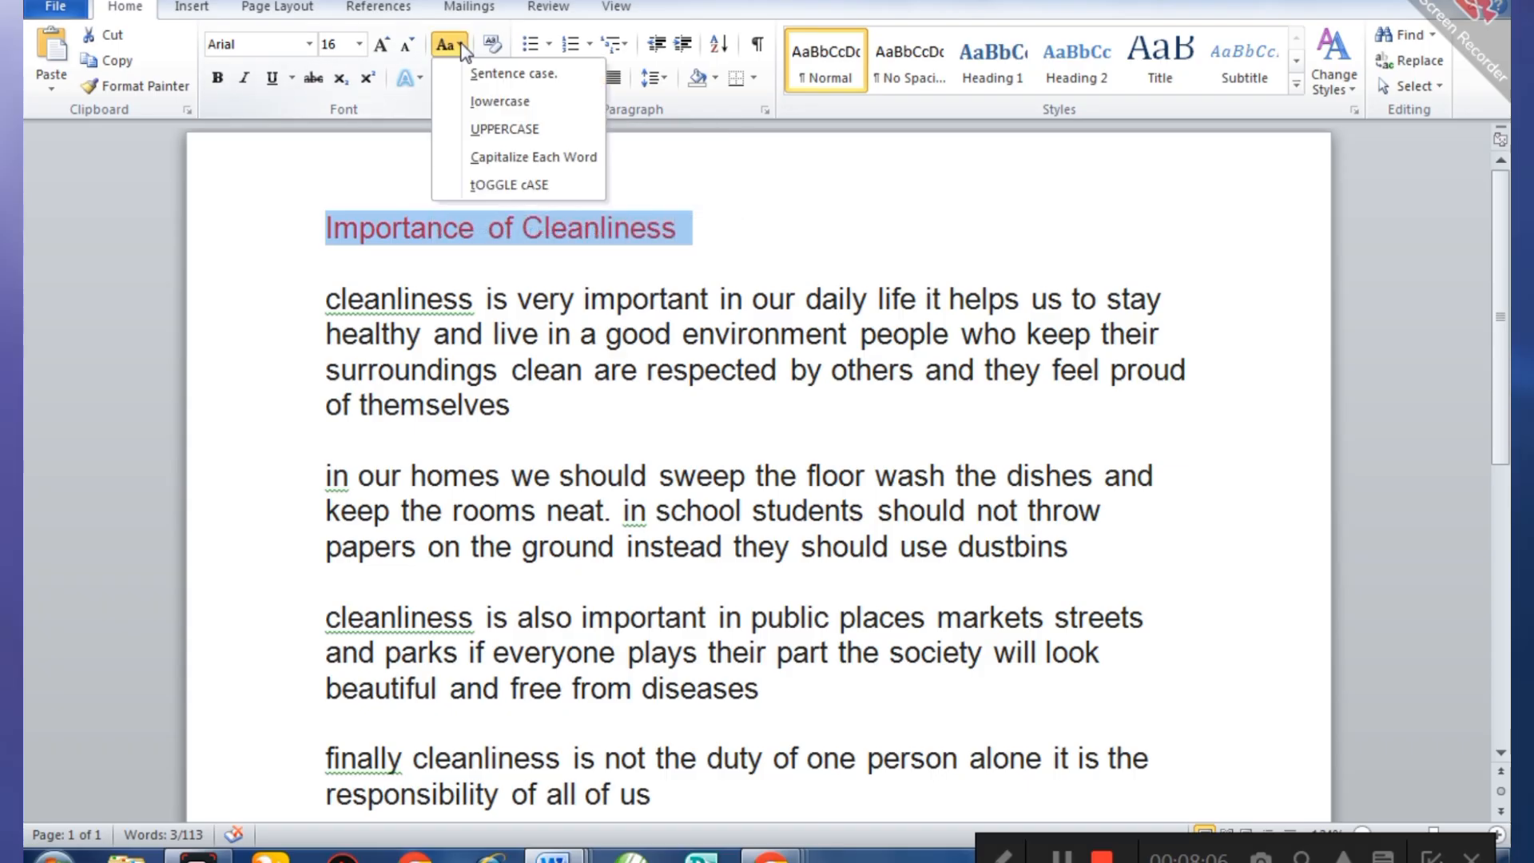
pyautogui.click(485, 100)
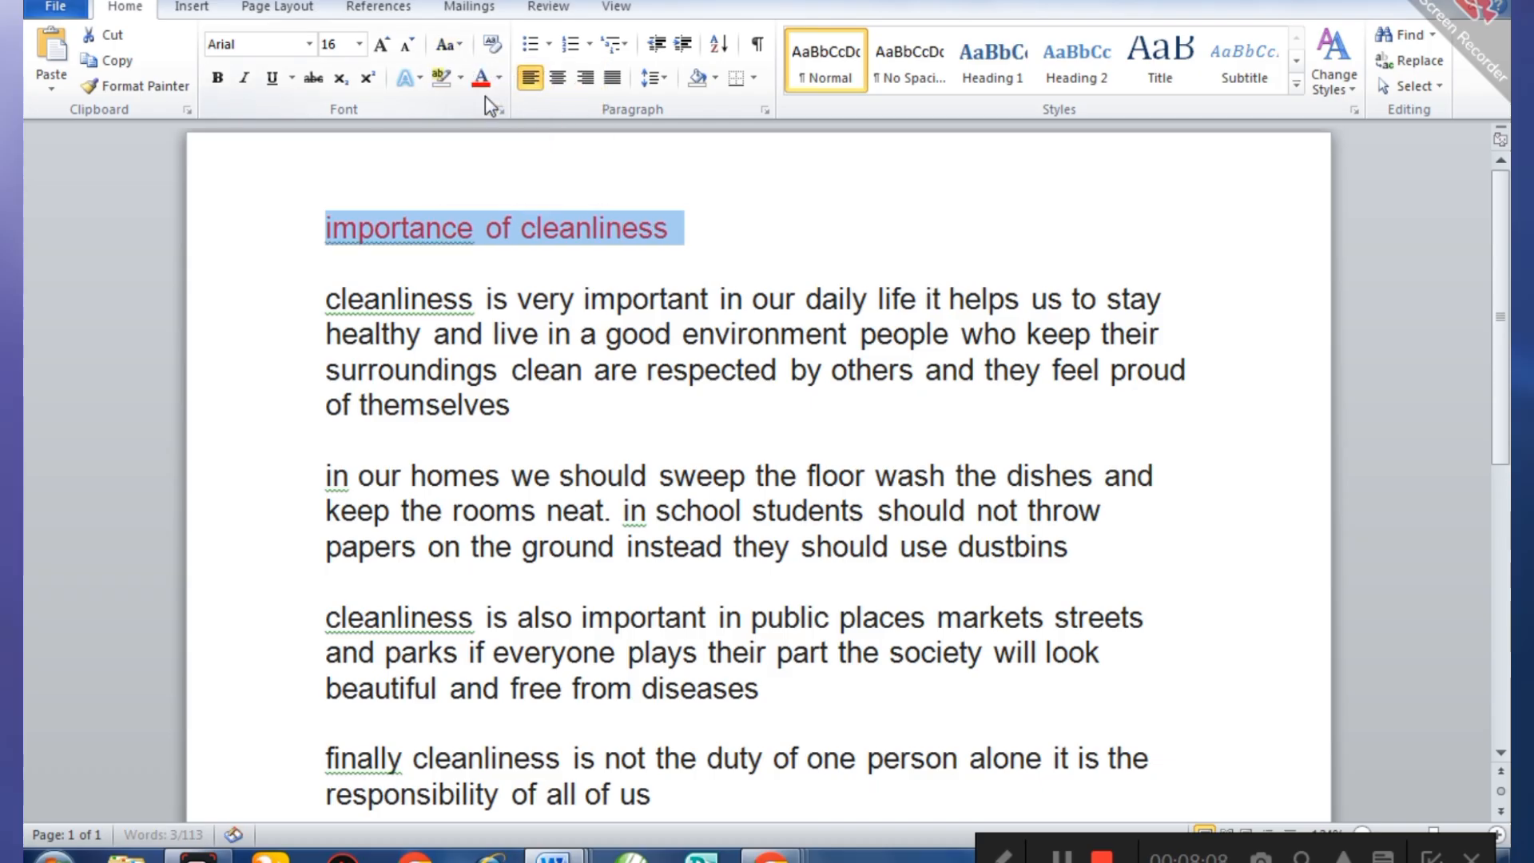
pyautogui.click(463, 48)
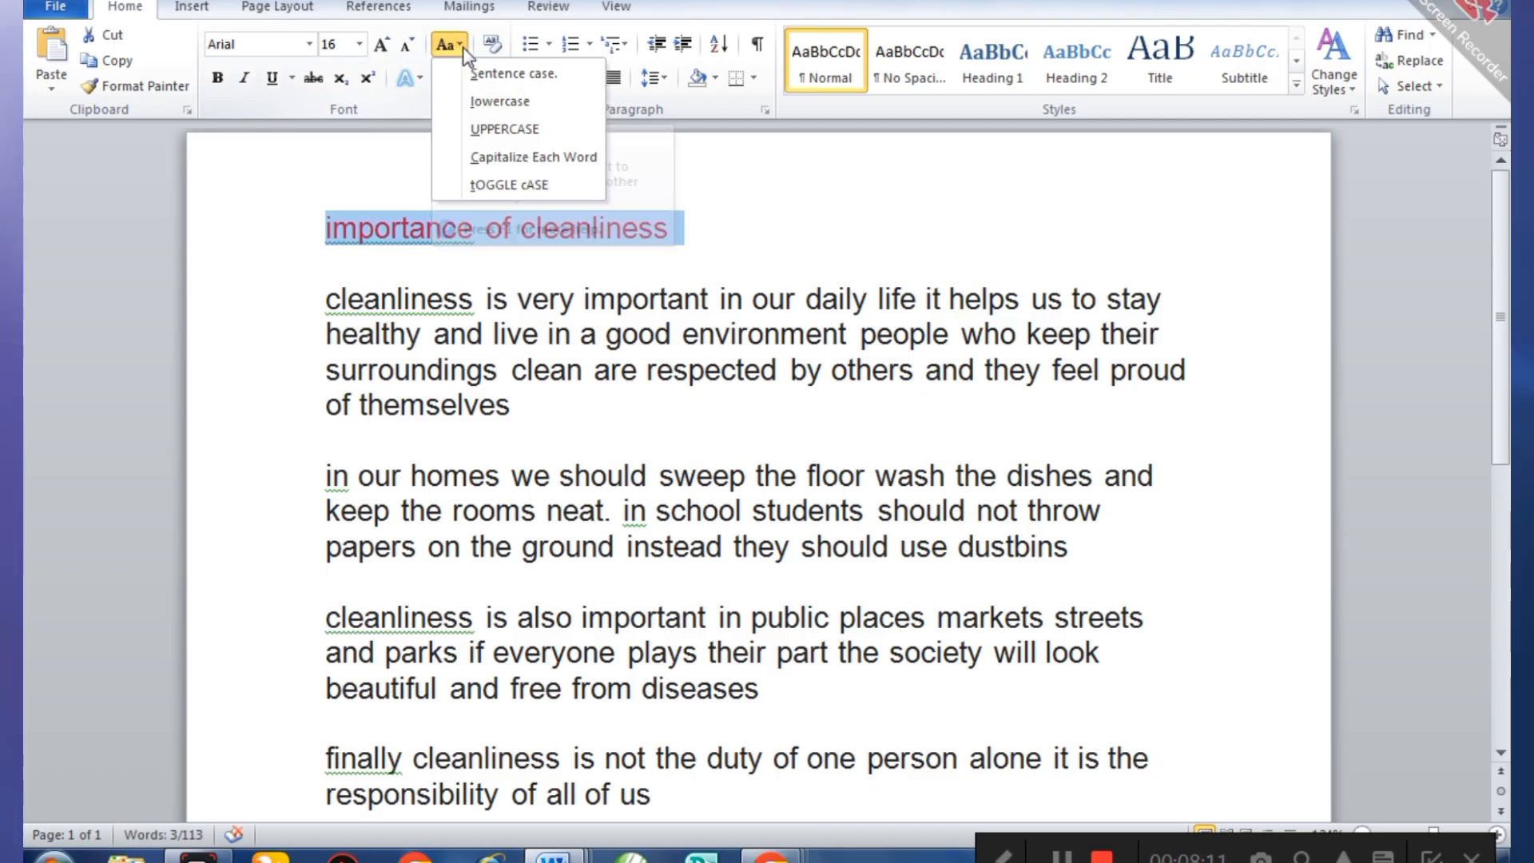
pyautogui.click(500, 131)
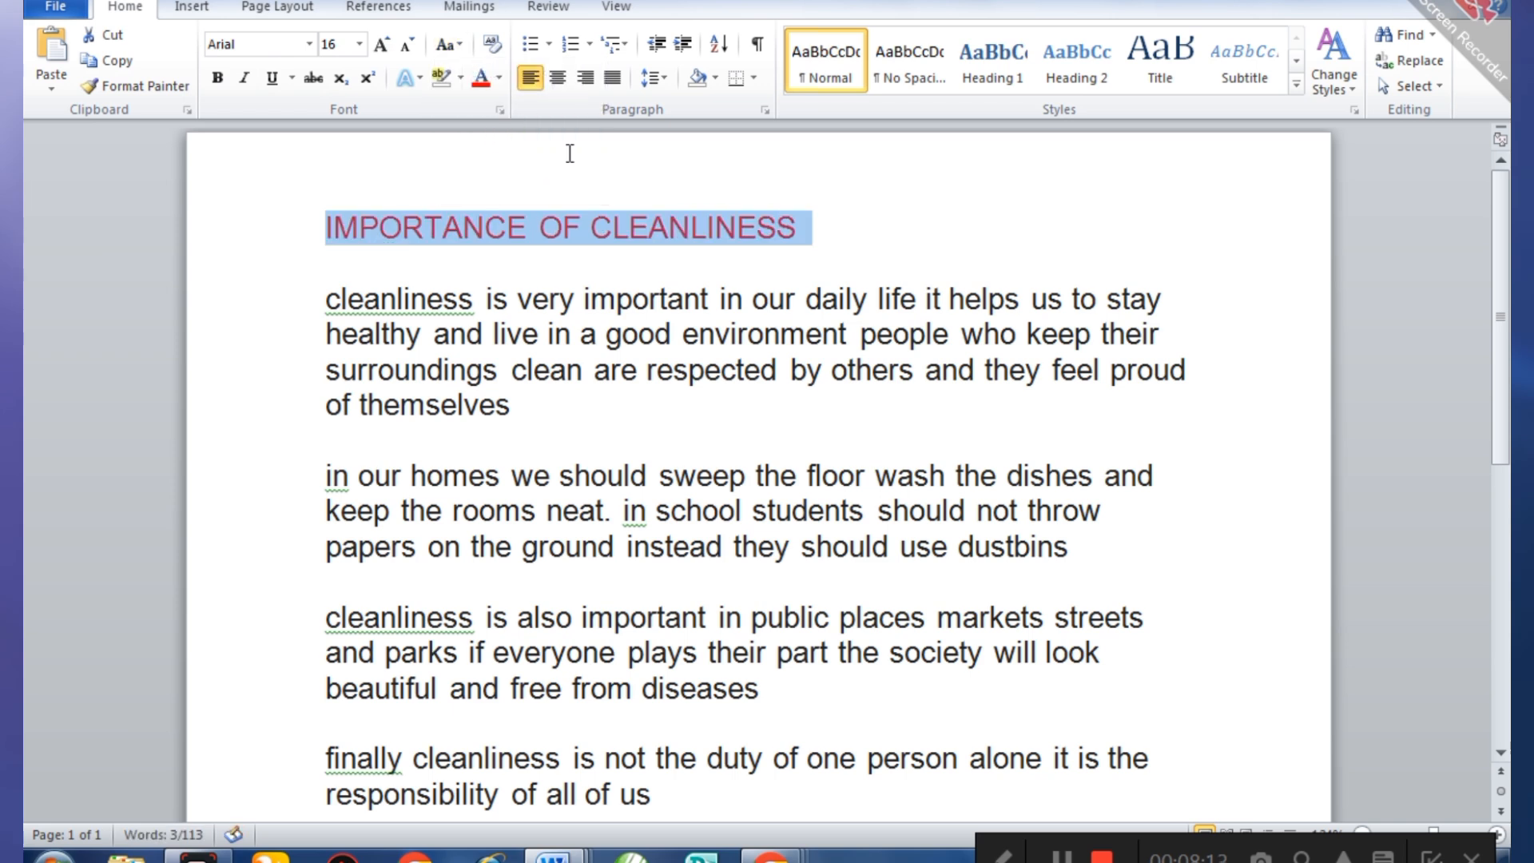
pyautogui.click(856, 265)
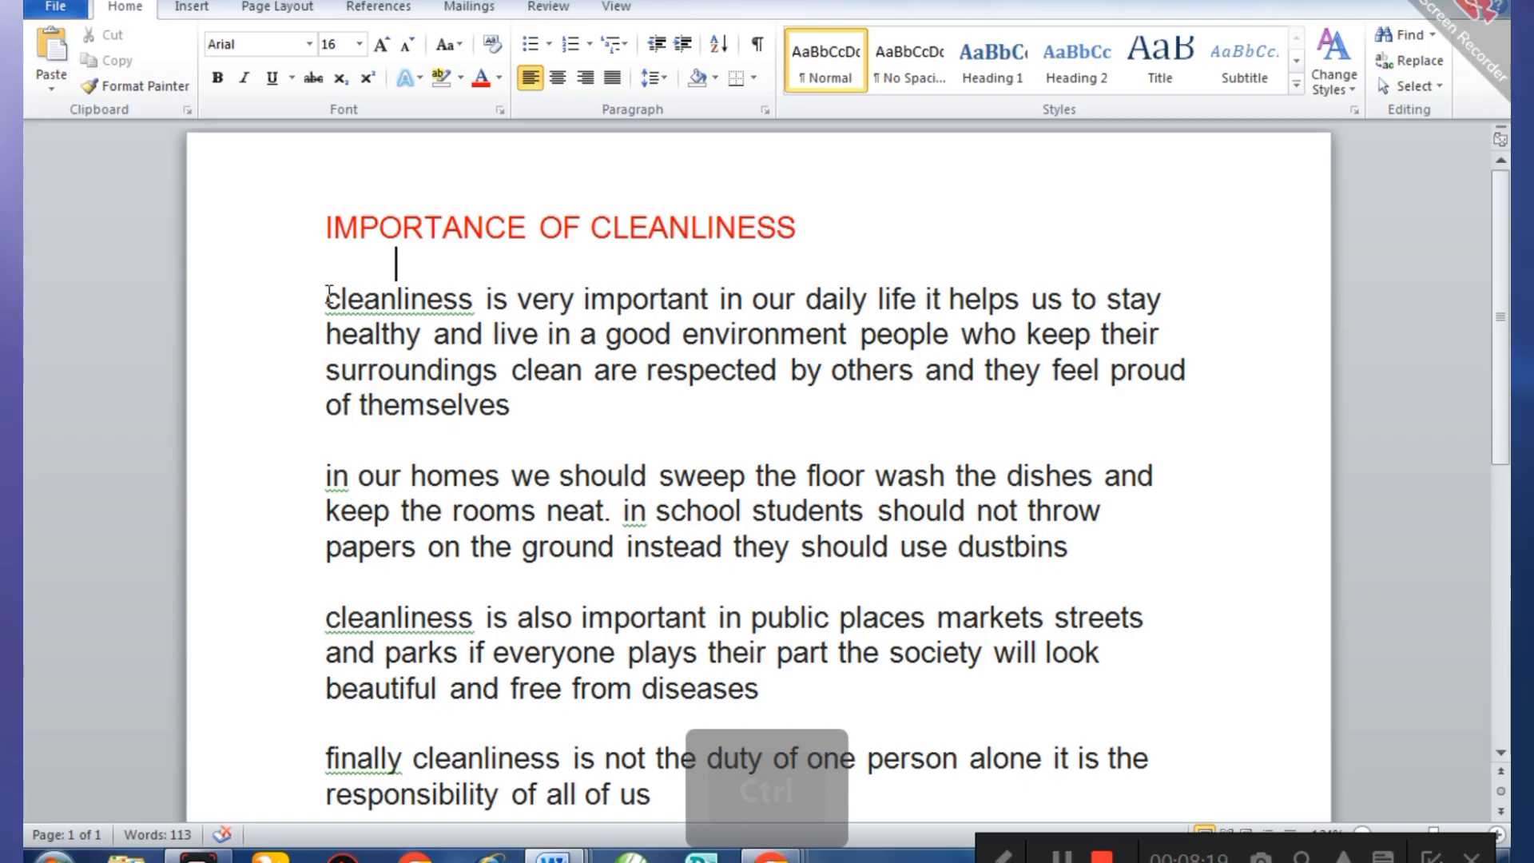
# - Convert the whole document to UPPERCASE and undo that case change
pyautogui.hotkey('ctrl', 'a')
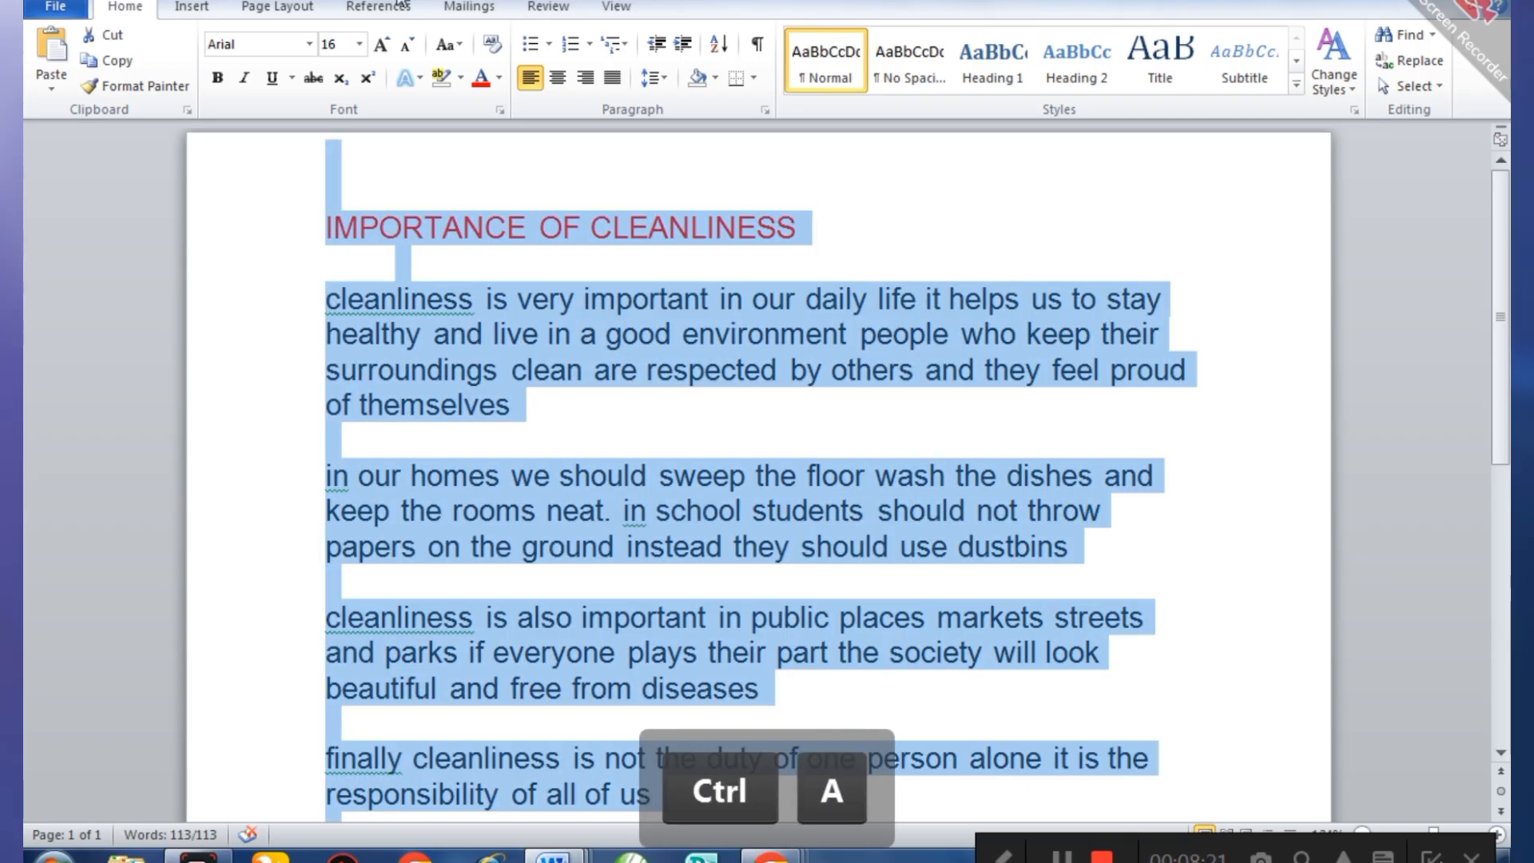
pyautogui.click(454, 50)
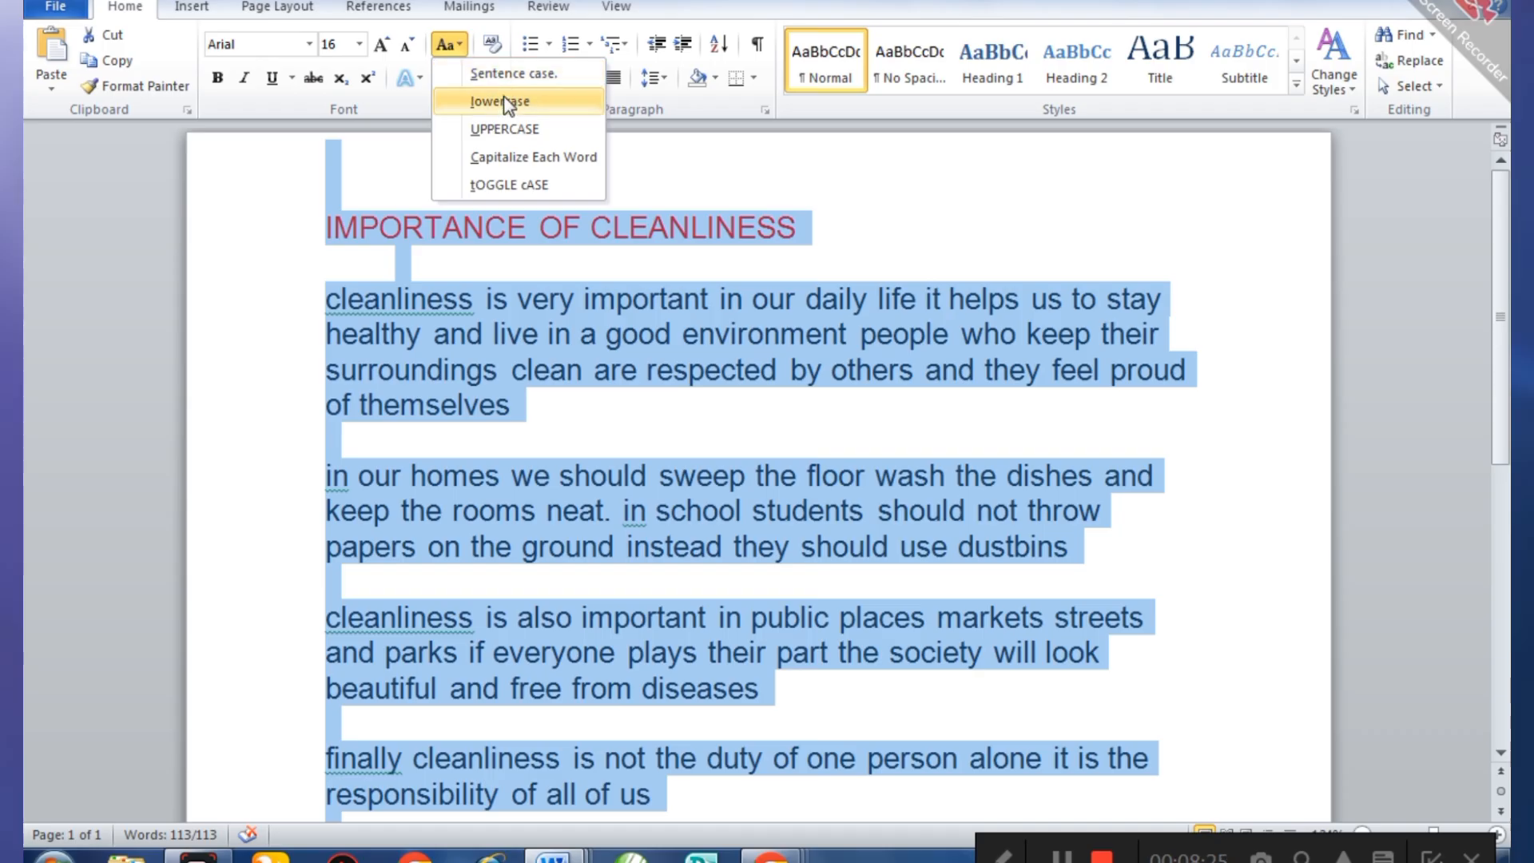
pyautogui.click(504, 129)
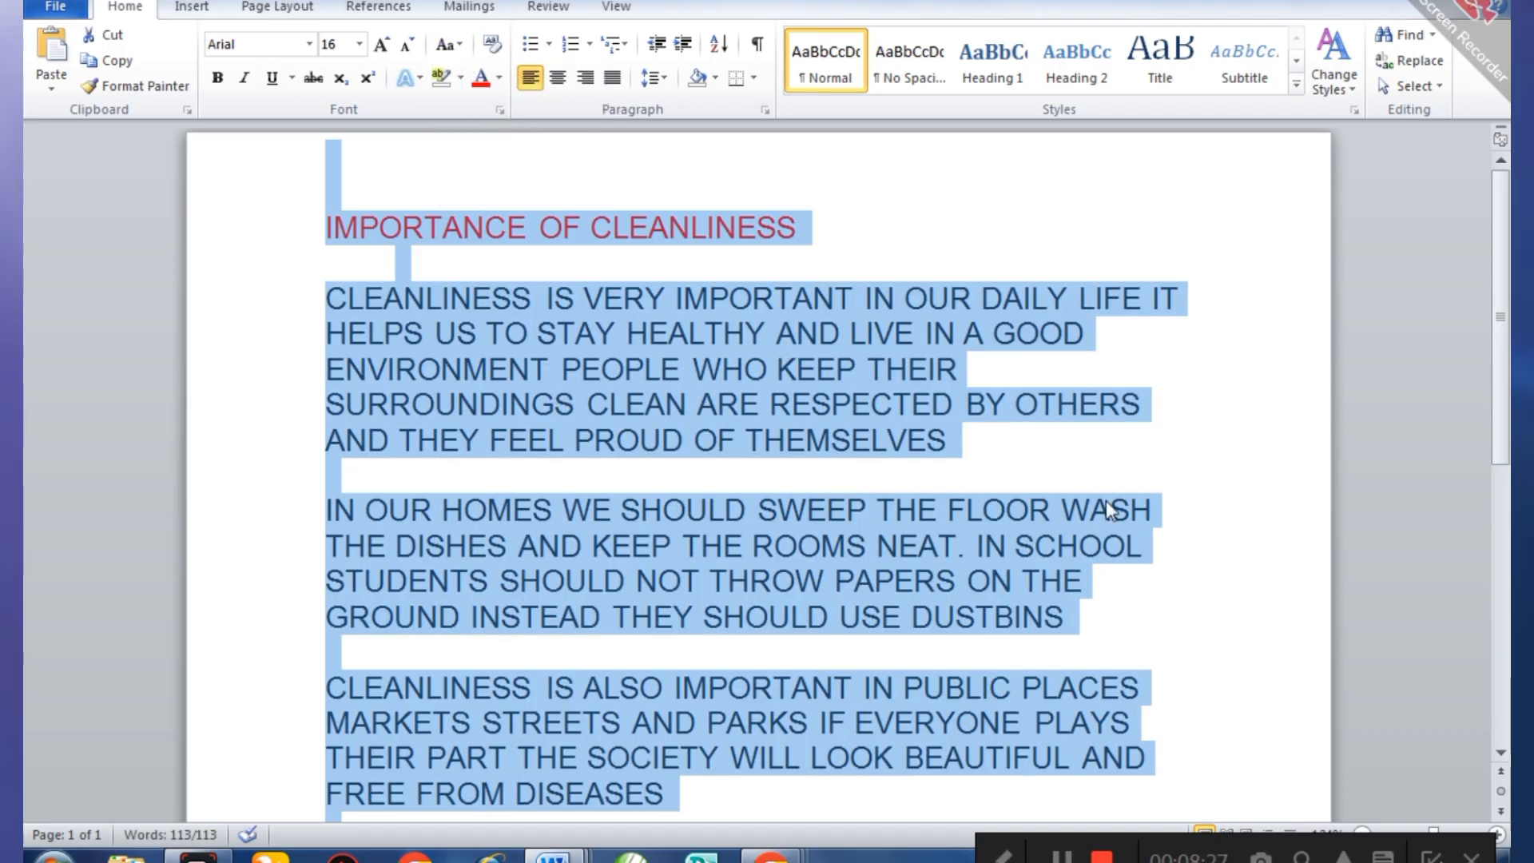
pyautogui.click(1169, 472)
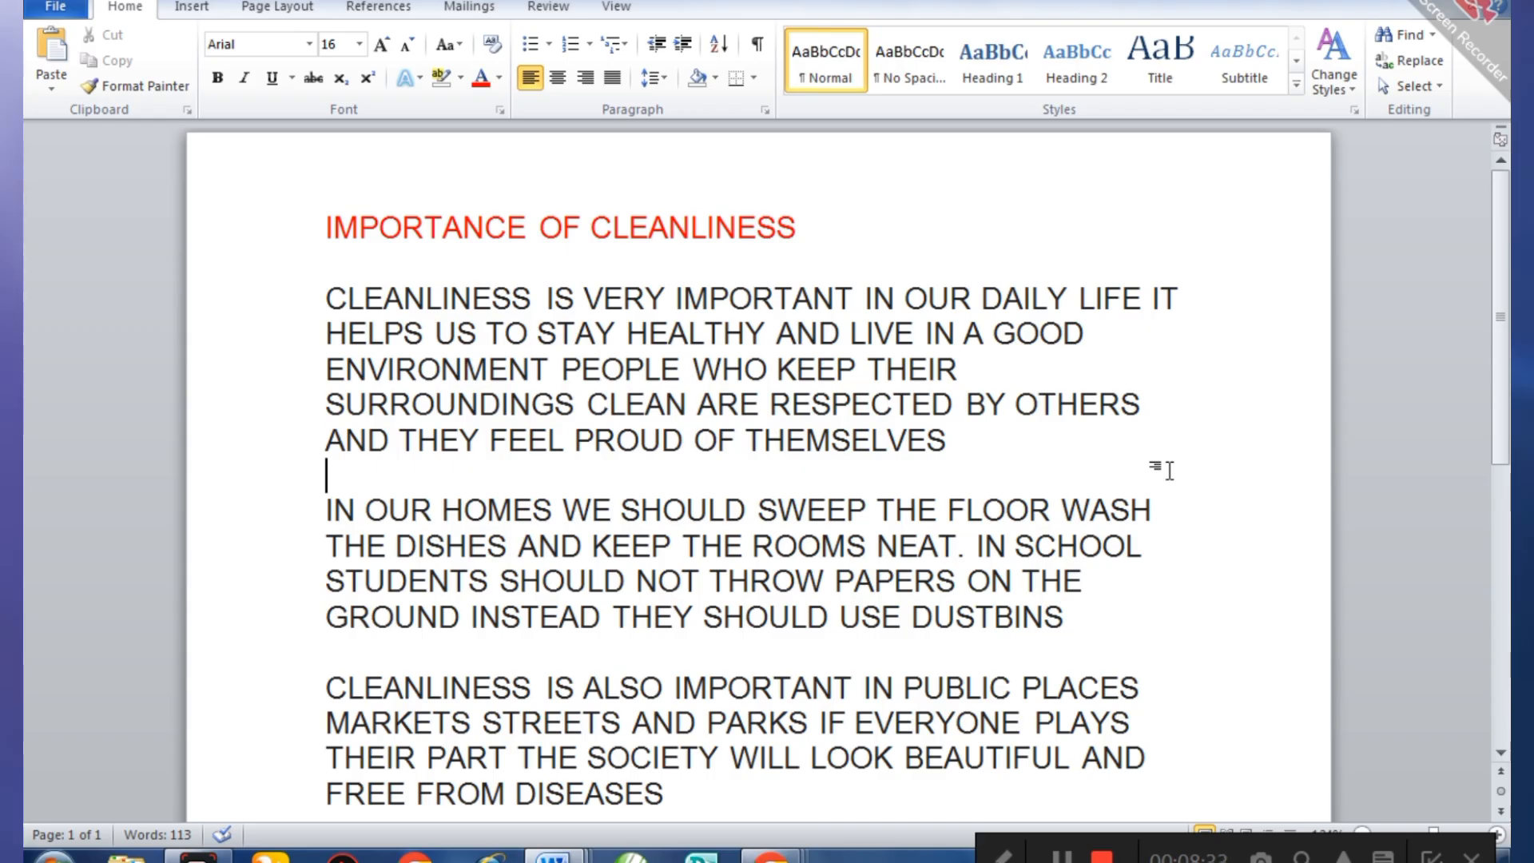
pyautogui.press('ctrl')
pyautogui.hotkey('ctrl', 'z')
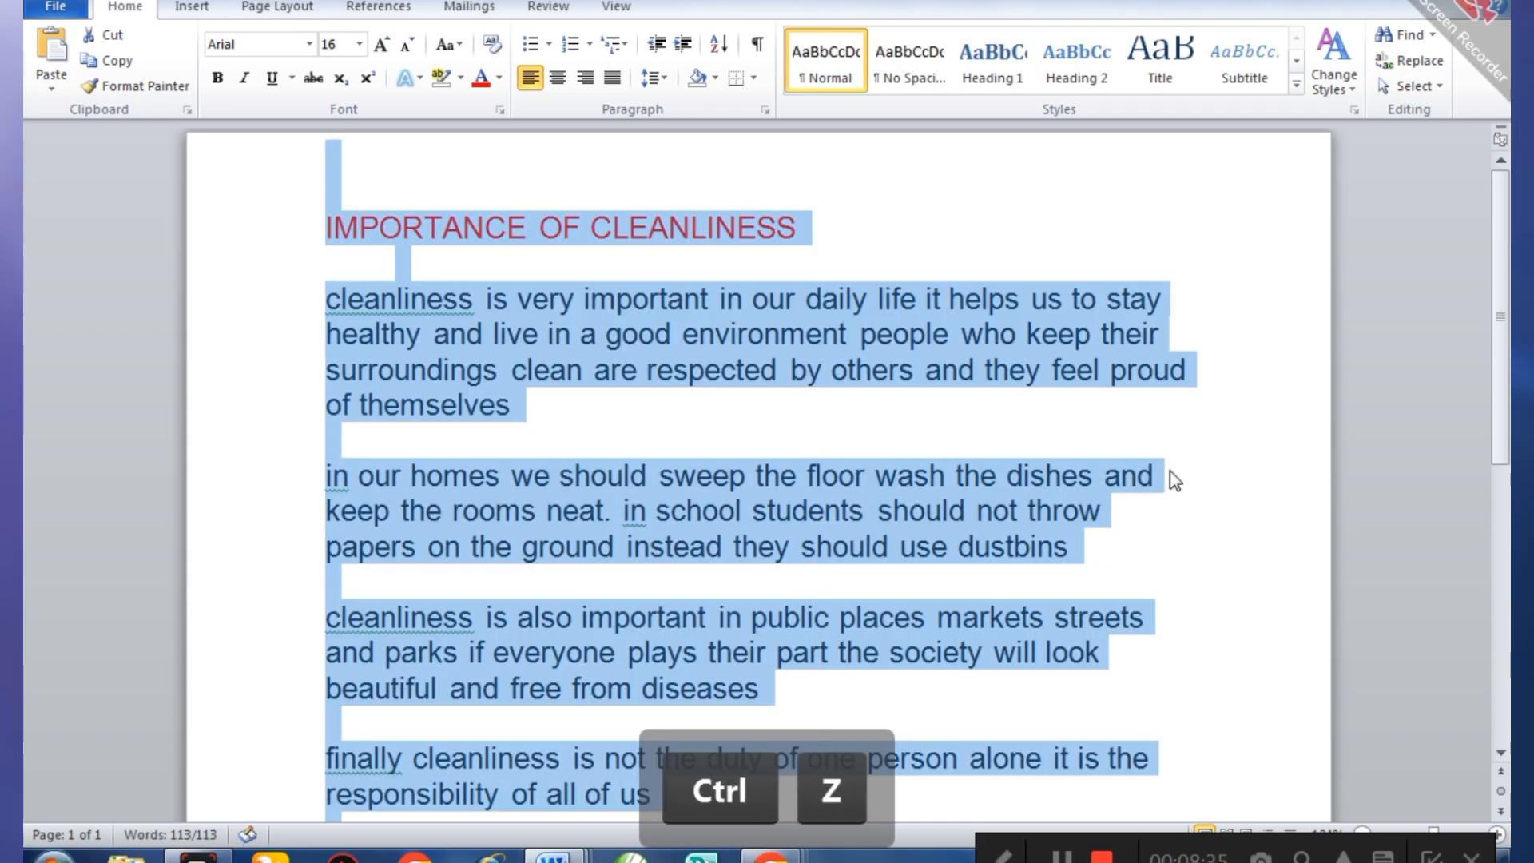
pyautogui.click(908, 233)
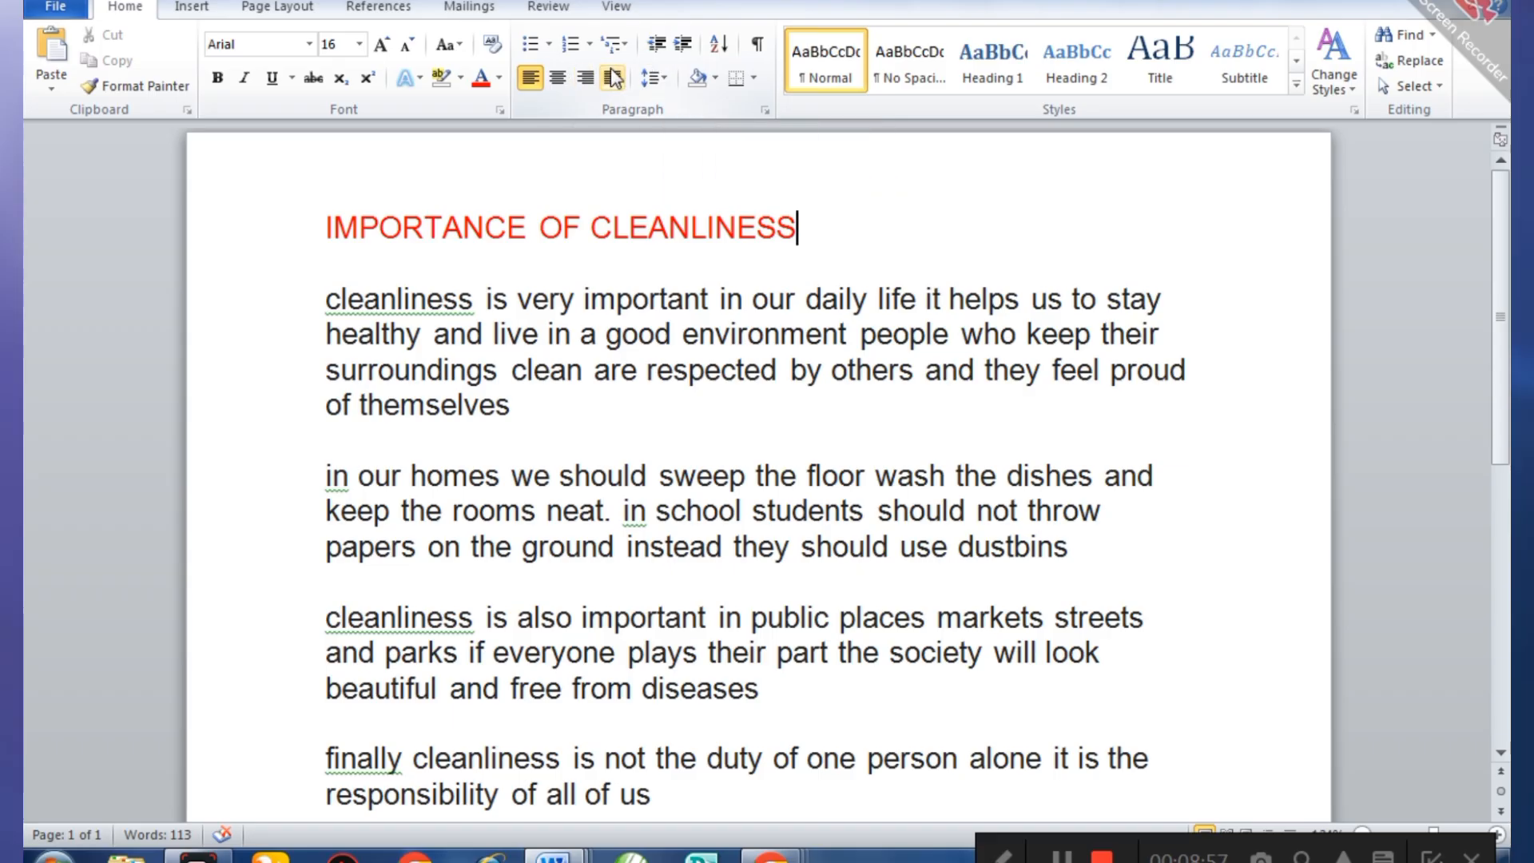
# - Set the line spacing of the whole document to 2.0
pyautogui.click(667, 80)
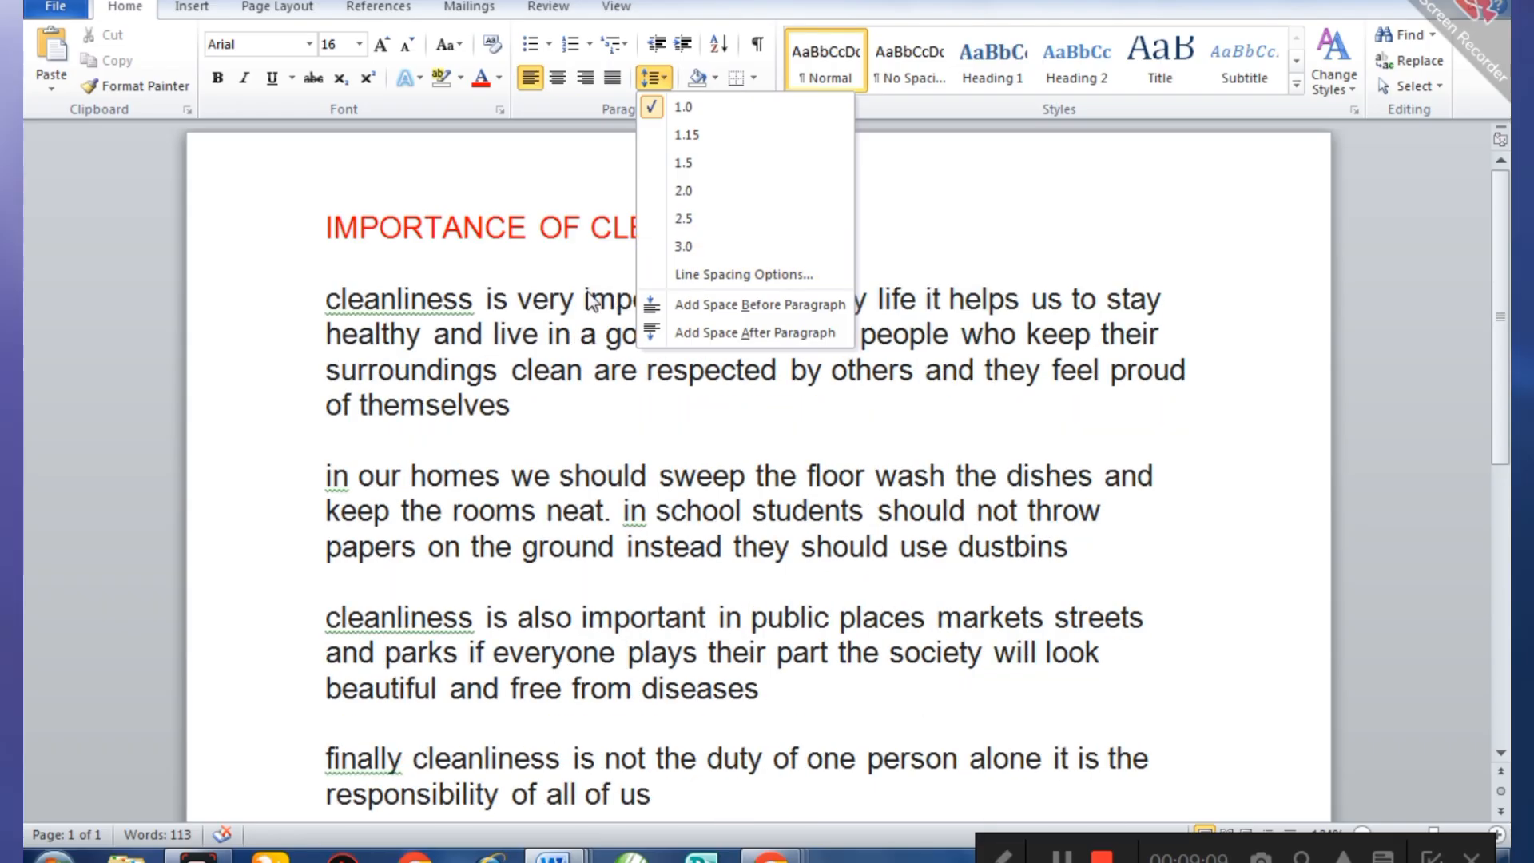
pyautogui.click(528, 257)
pyautogui.click(281, 334)
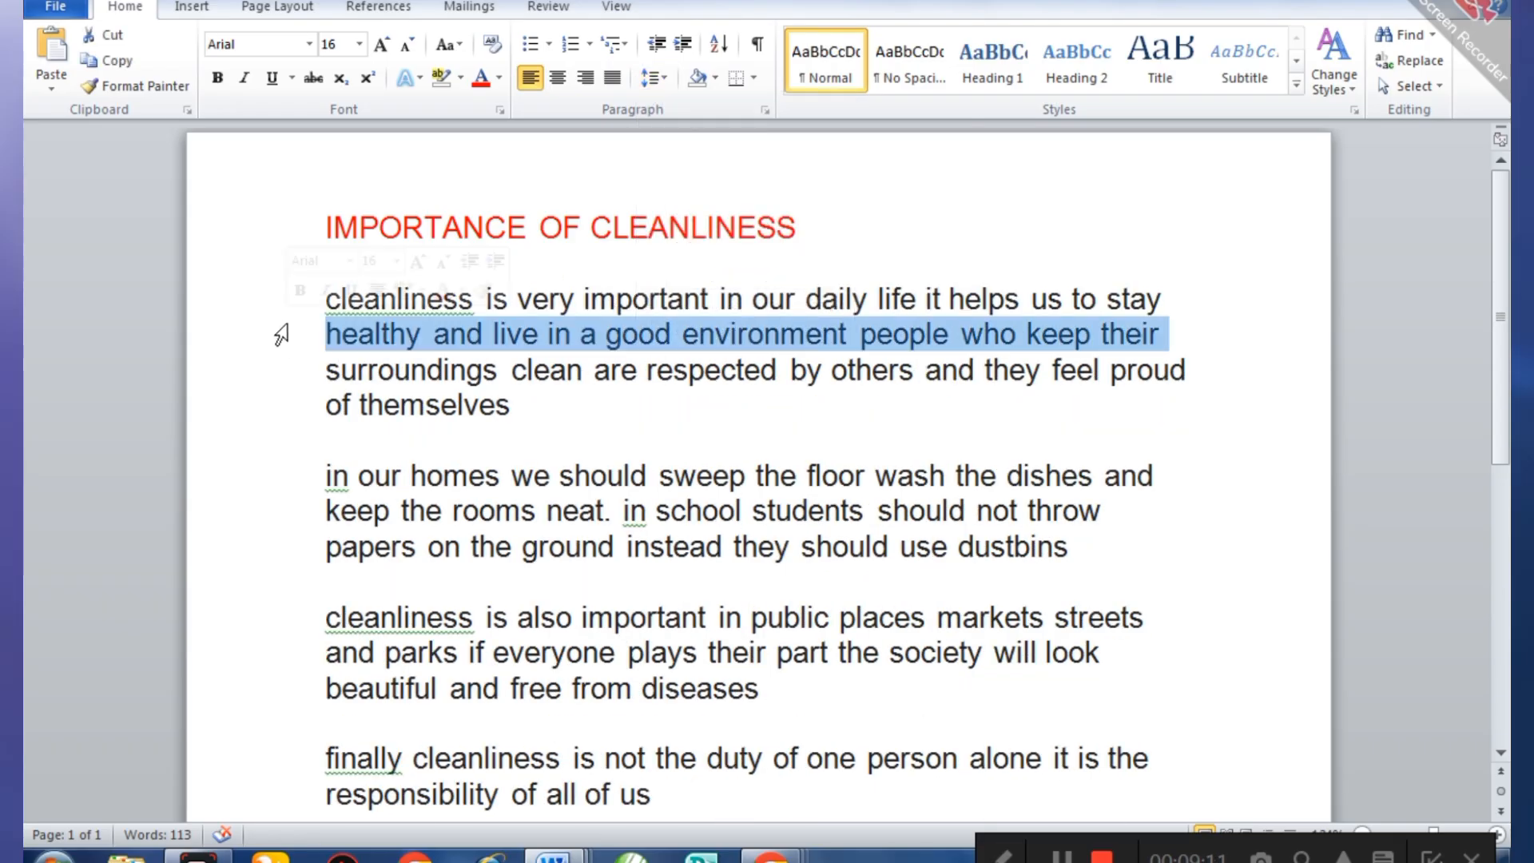
pyautogui.press('ctrl')
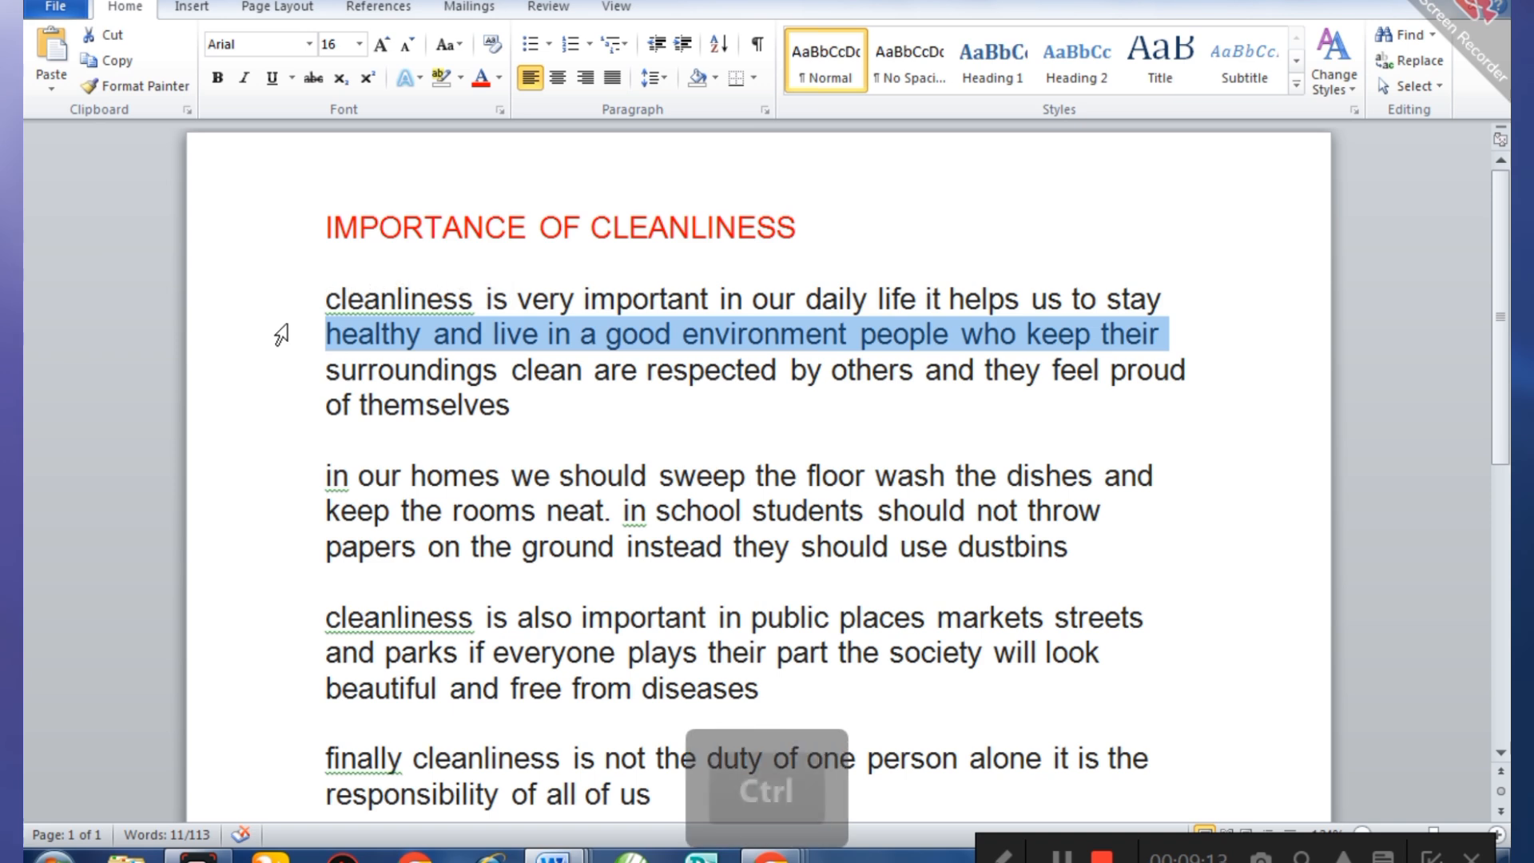
pyautogui.hotkey('ctrl', 'a')
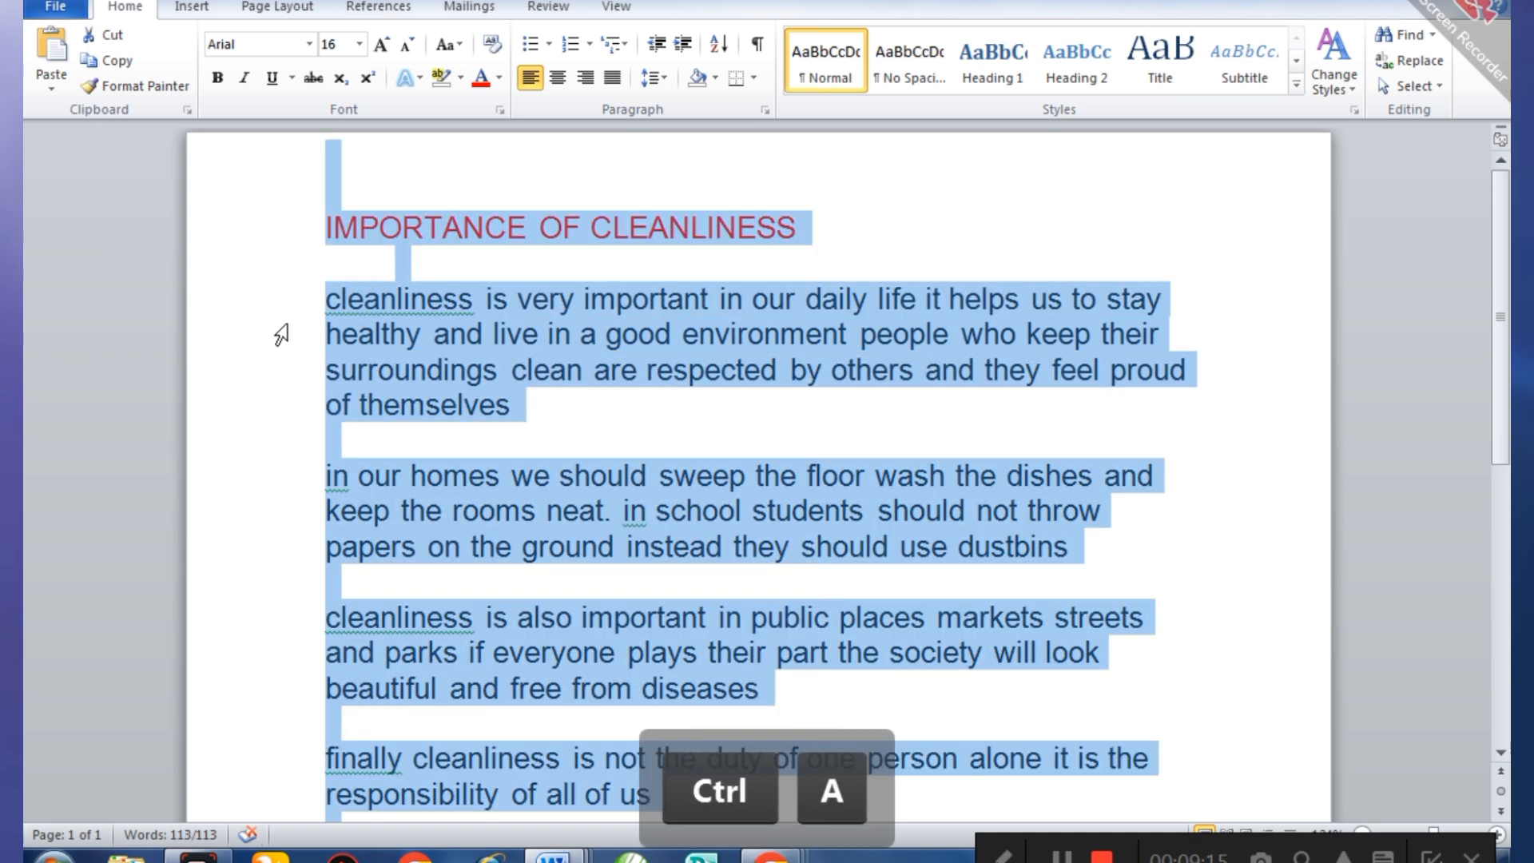
pyautogui.click(666, 77)
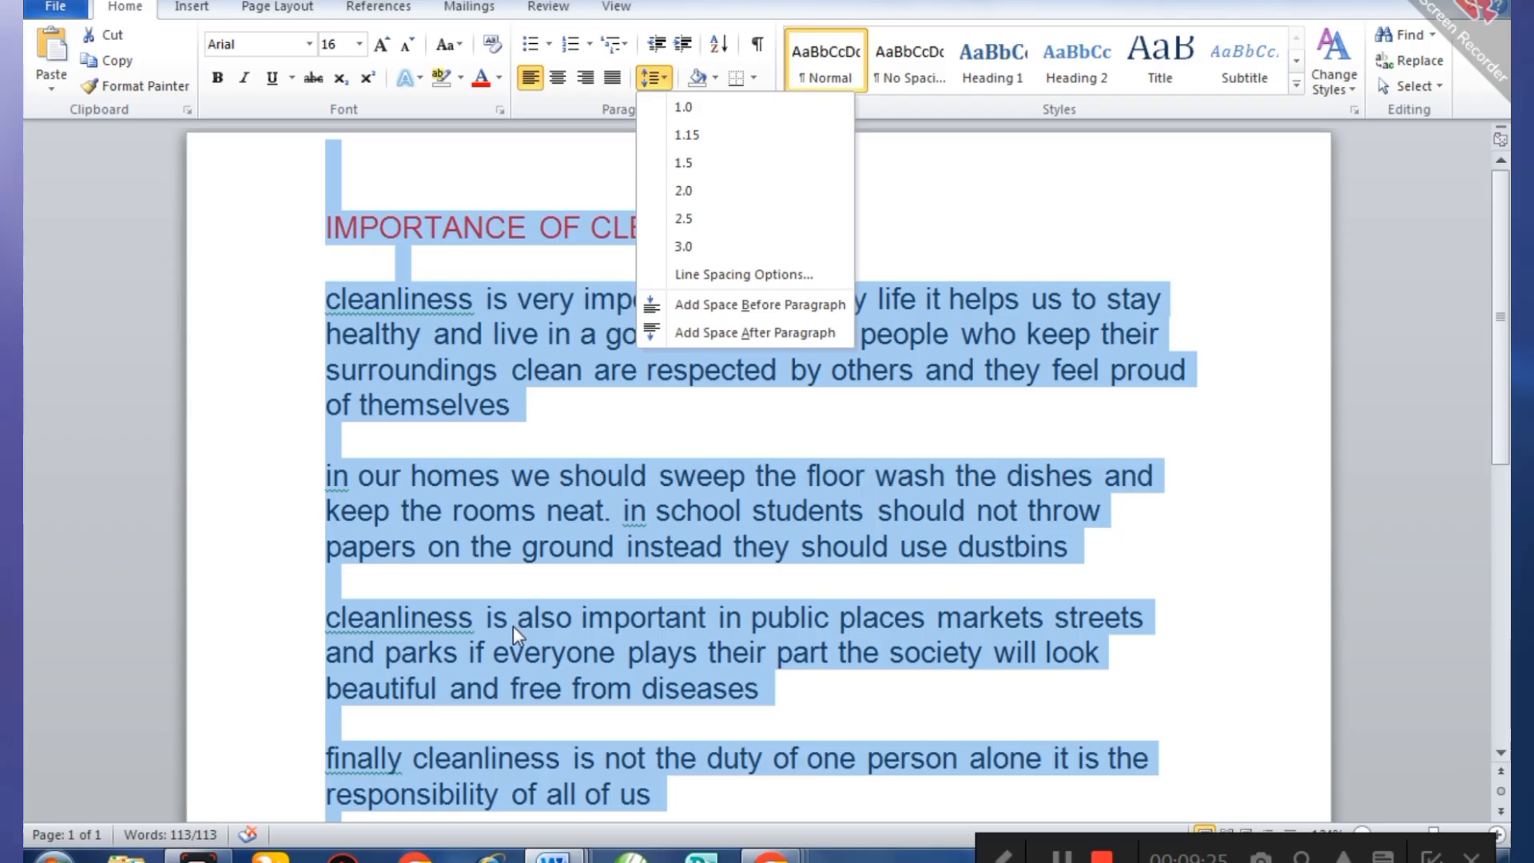
pyautogui.click(684, 192)
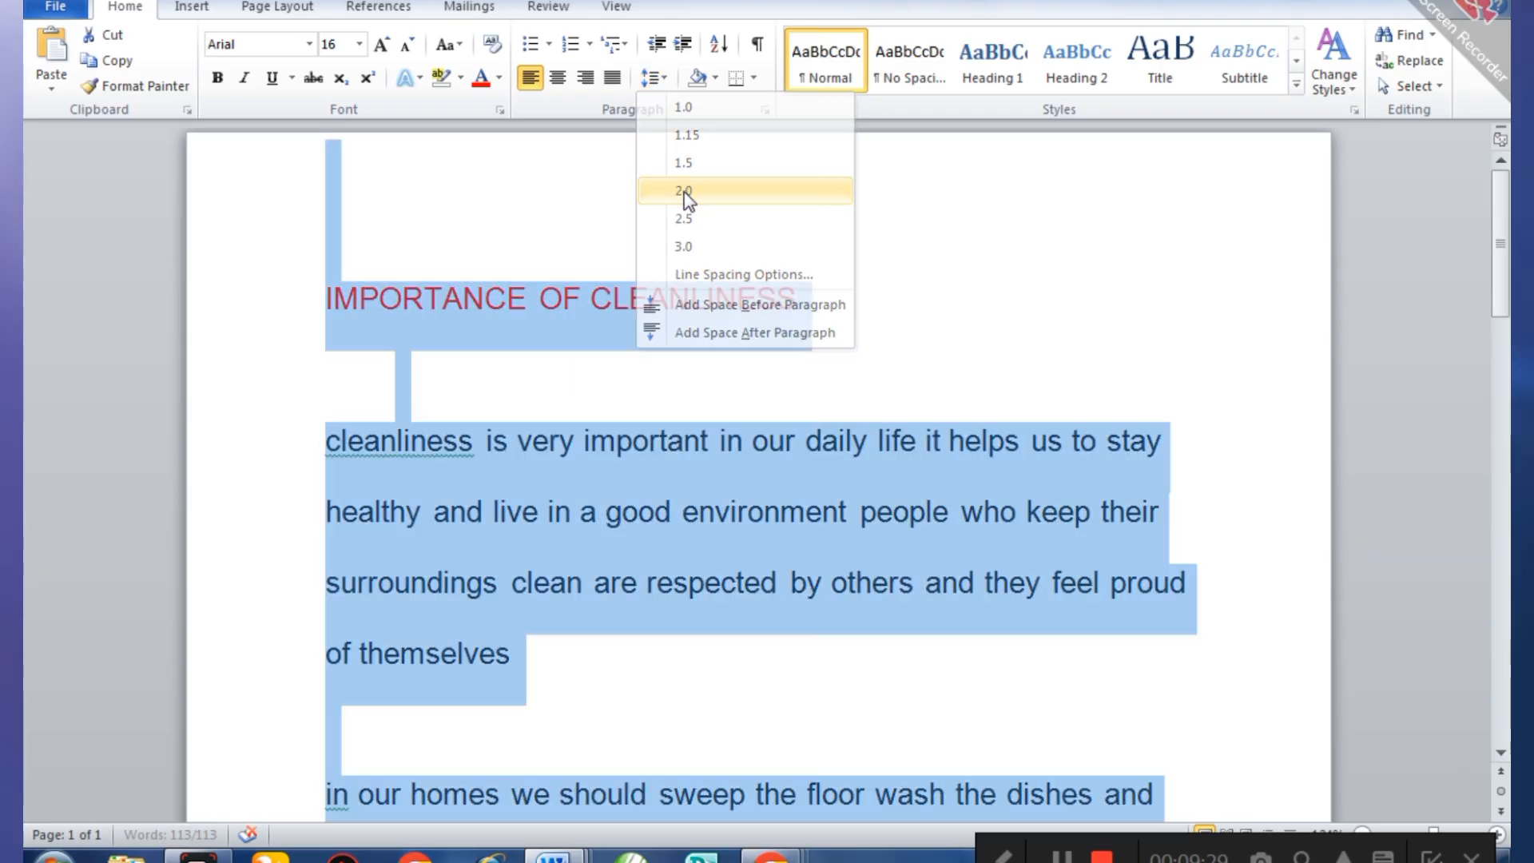
pyautogui.click(794, 334)
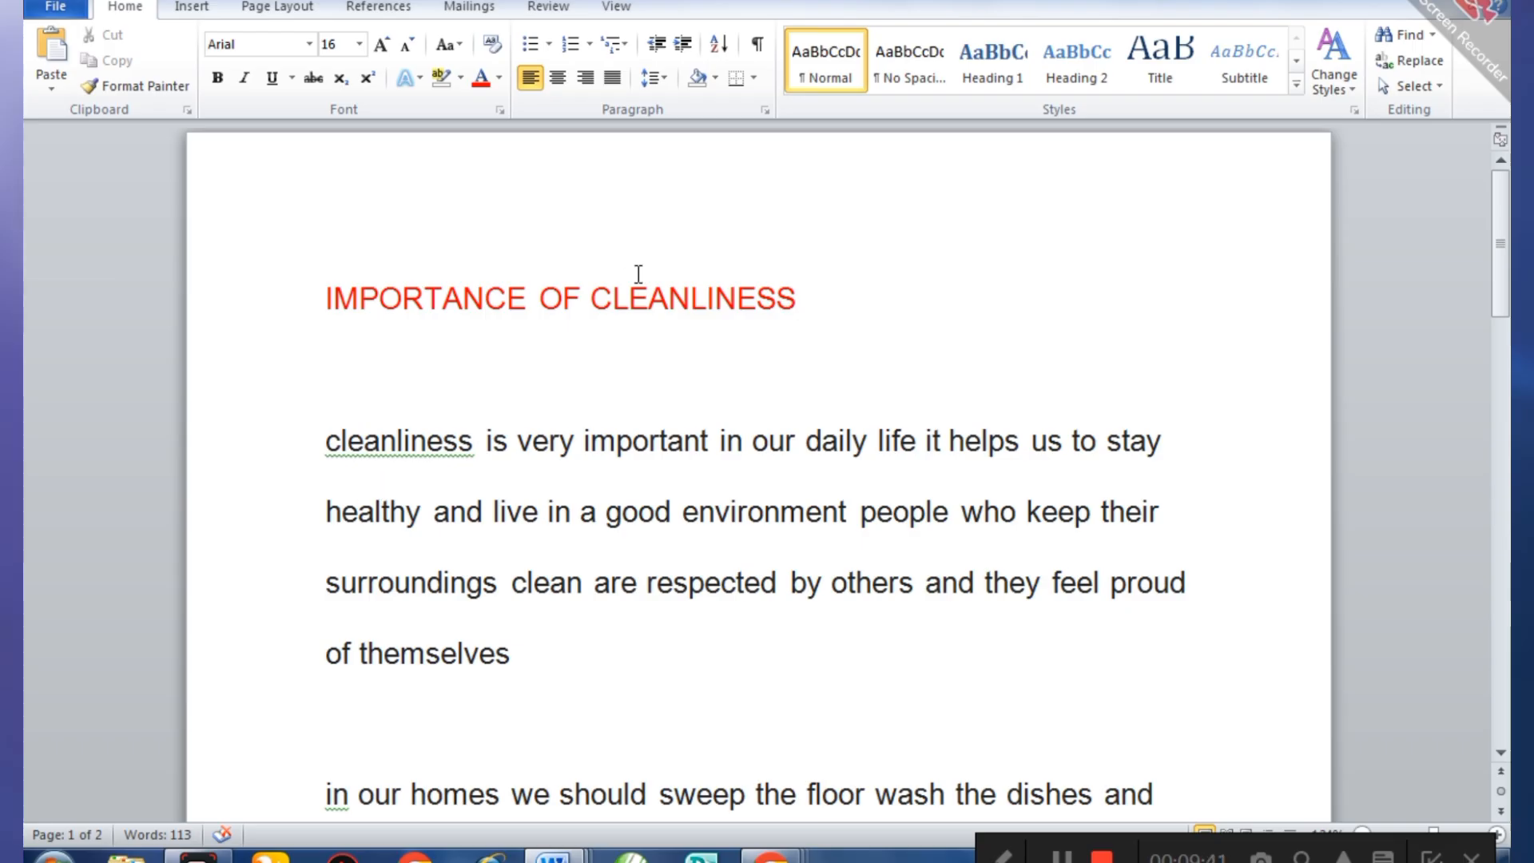
# - Set the line spacing of the blank line between the heading and the first paragraph to 1.0
pyautogui.click(664, 80)
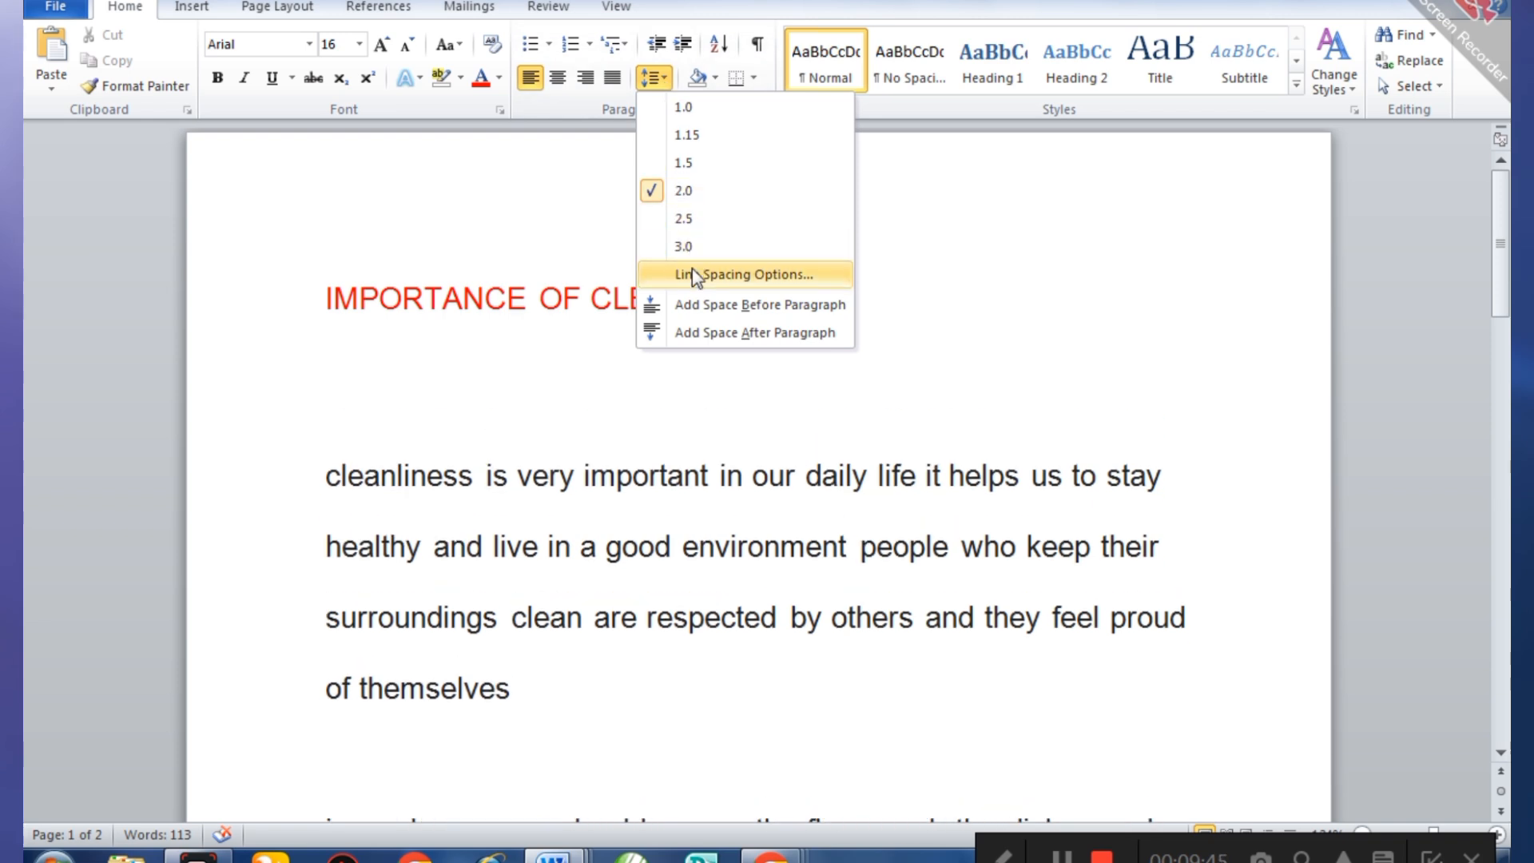
pyautogui.click(685, 109)
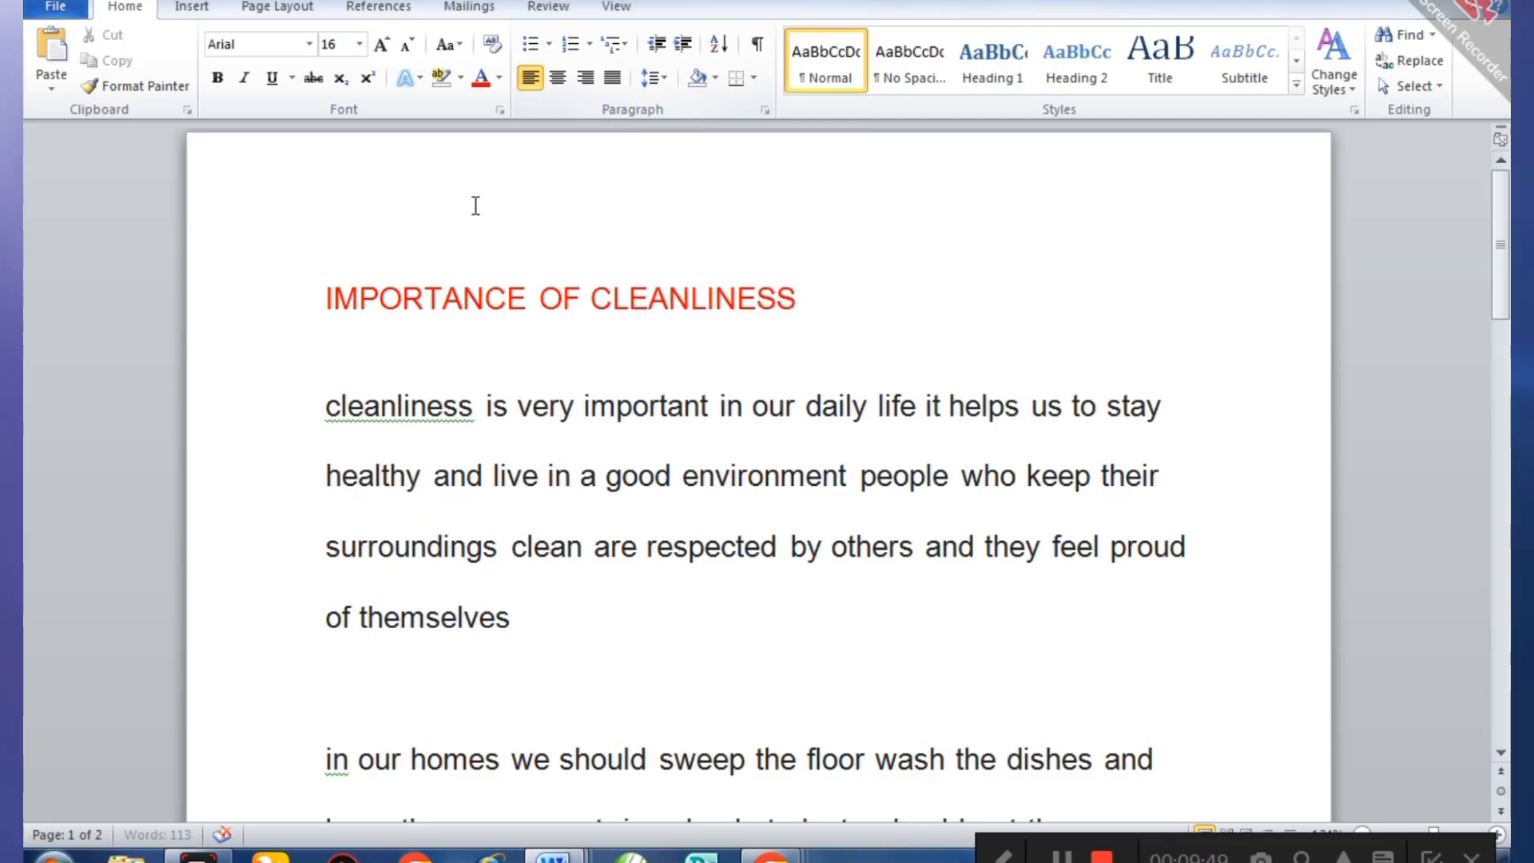
pyautogui.click(584, 245)
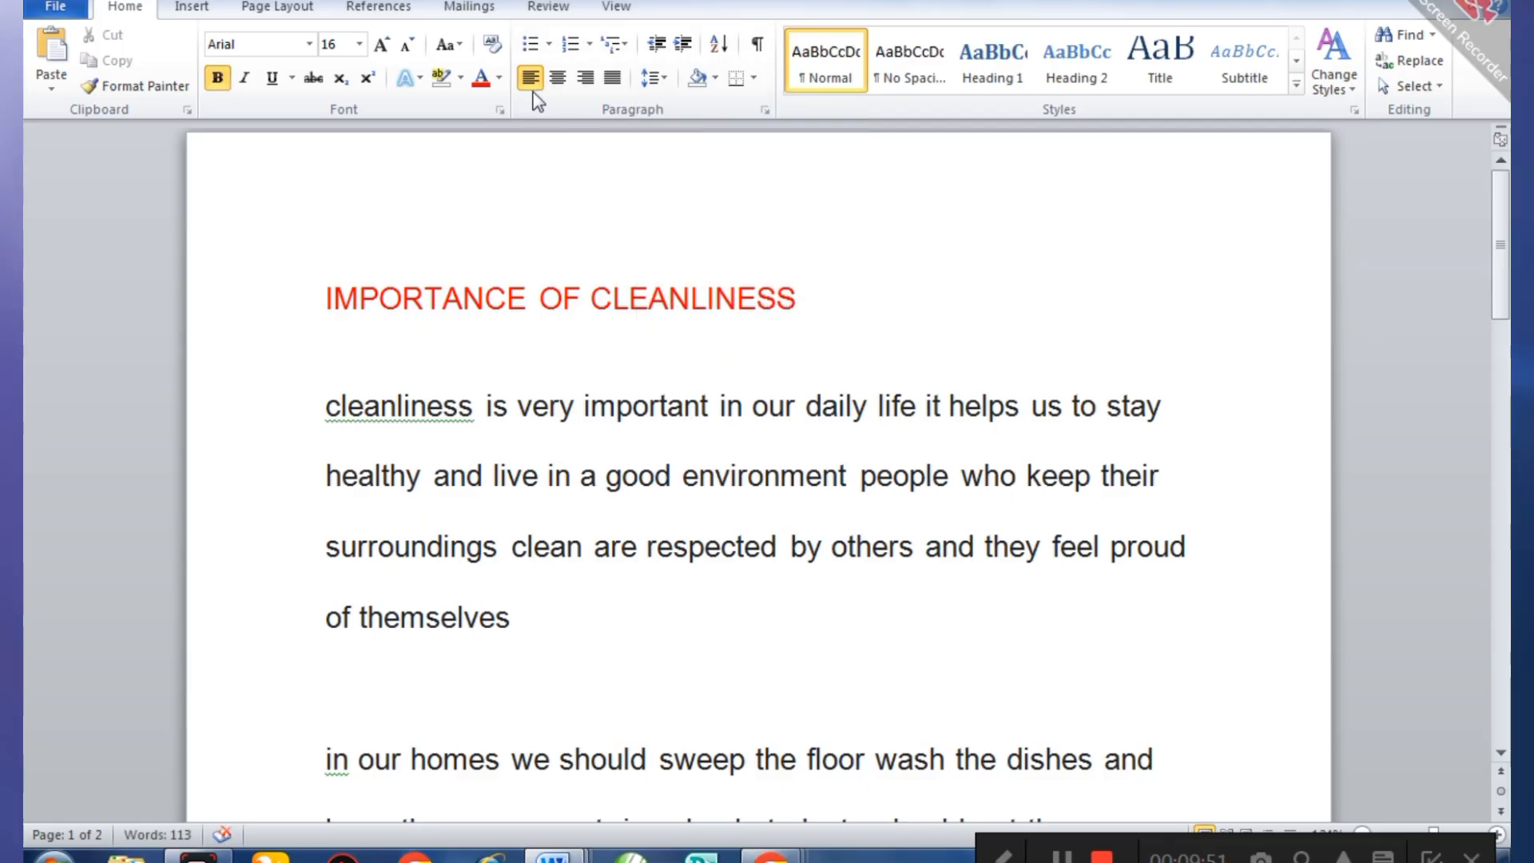
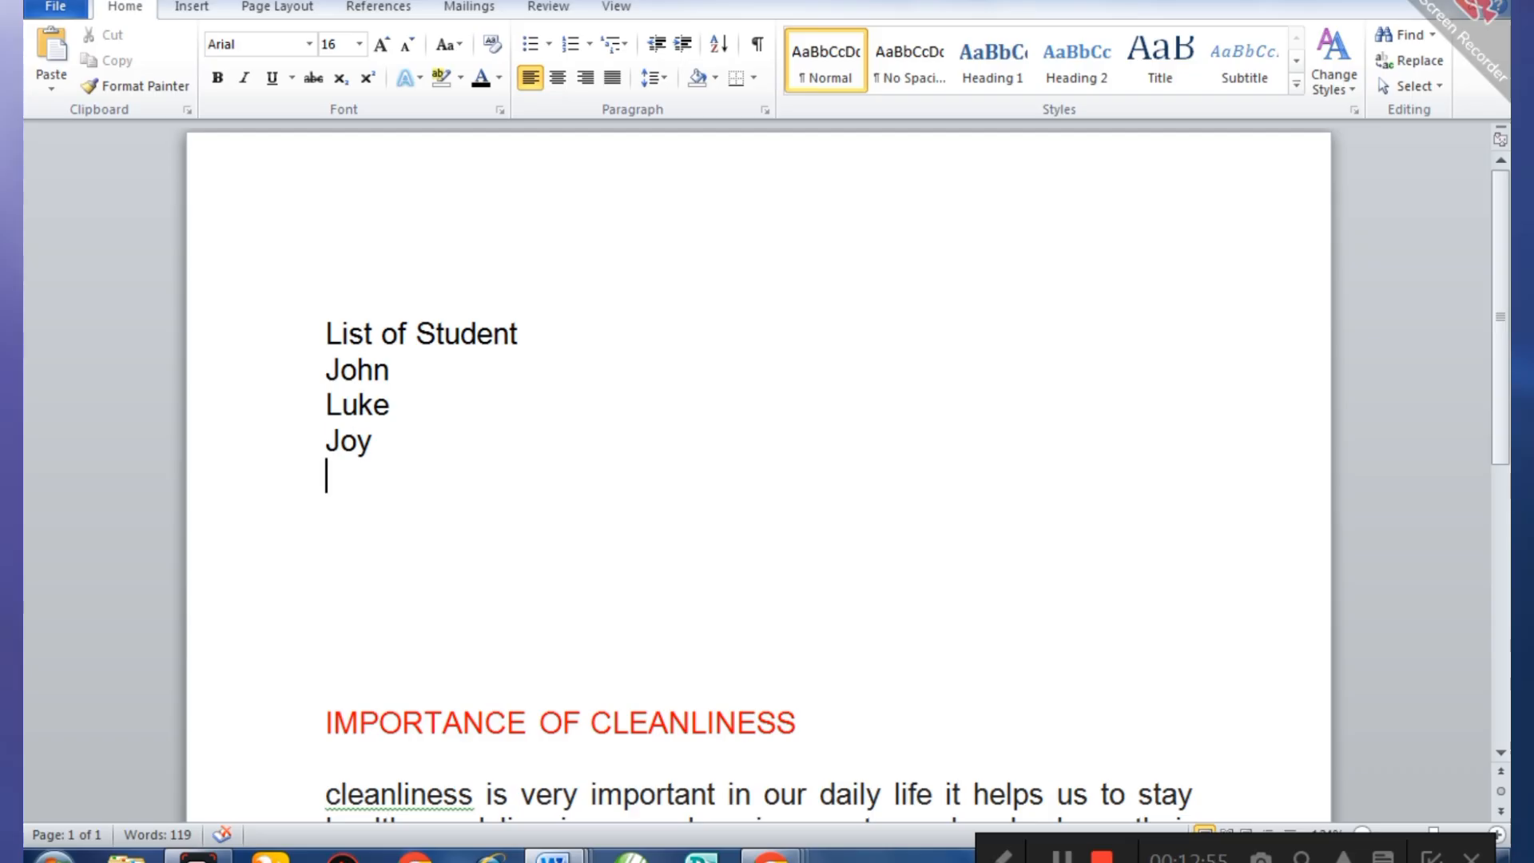
# - Add two more student names on separate lines at the end of the names under "List of Student"
pyautogui.write('em')
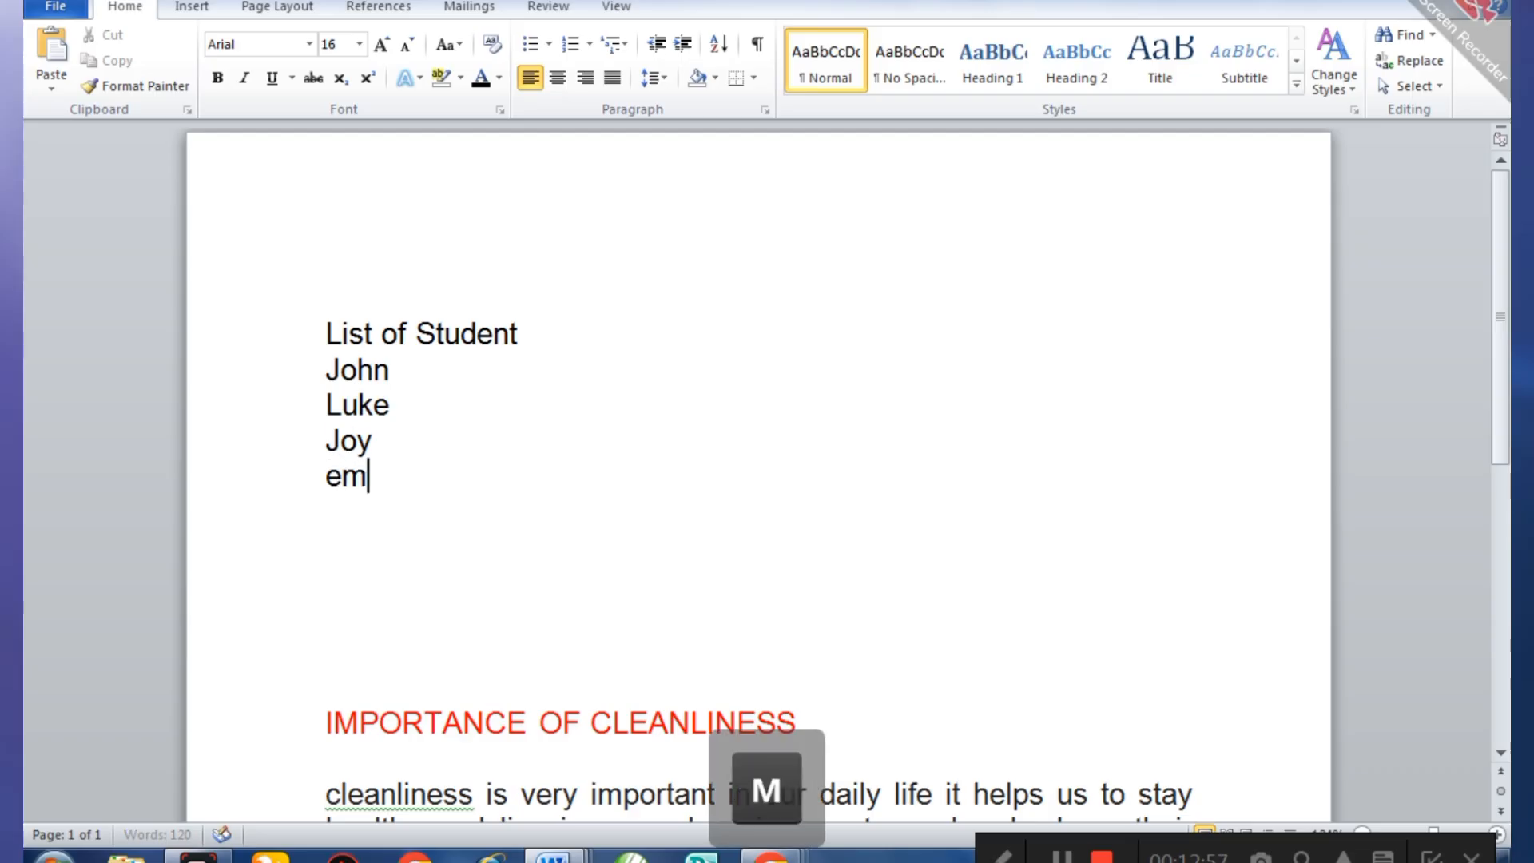
pyautogui.write('ej')
pyautogui.press('BackSpace')
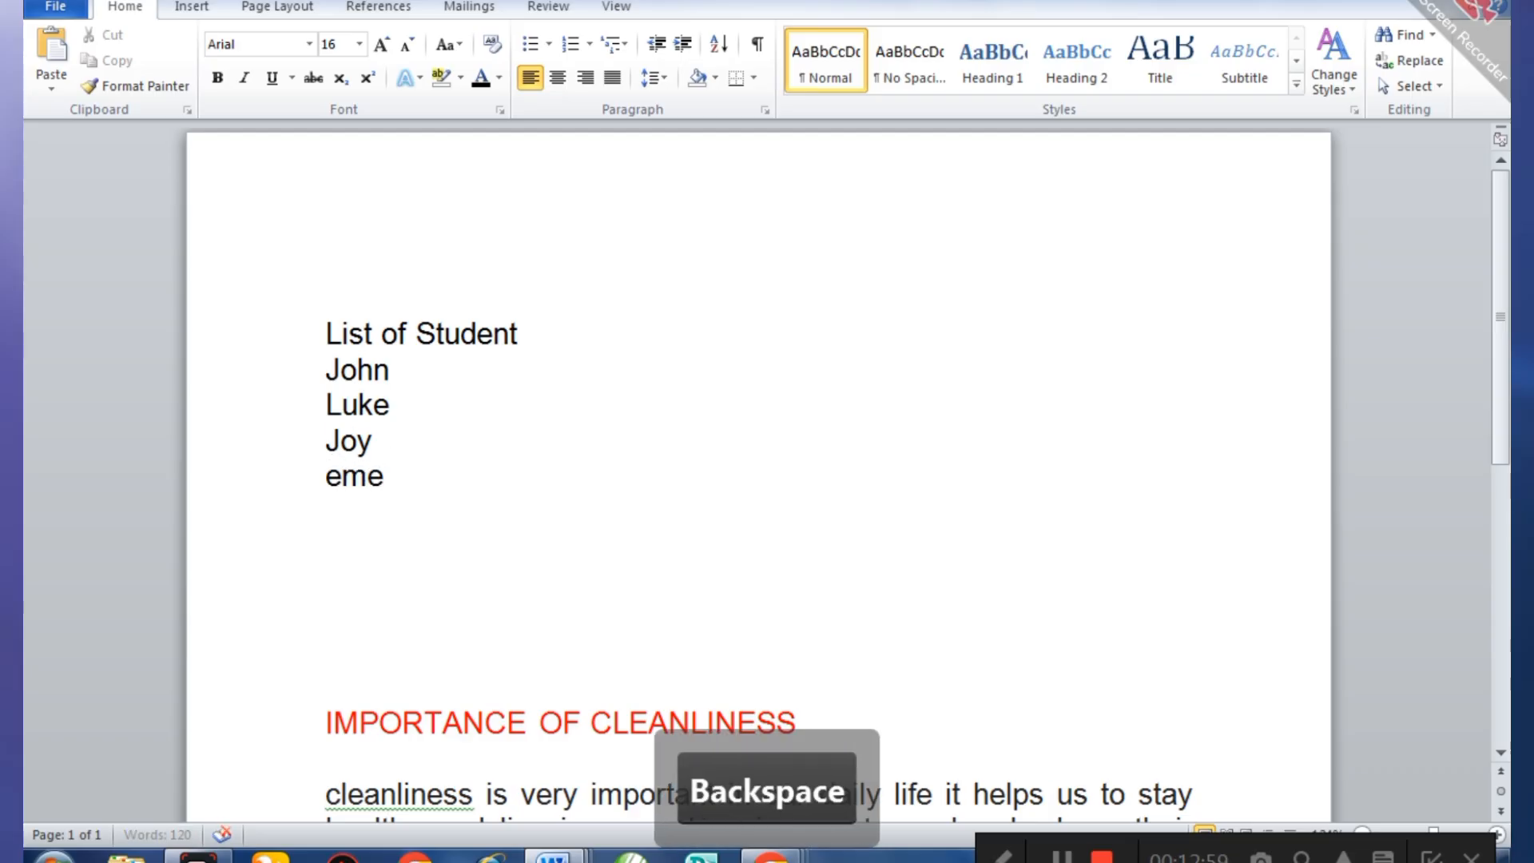
pyautogui.write('ka')
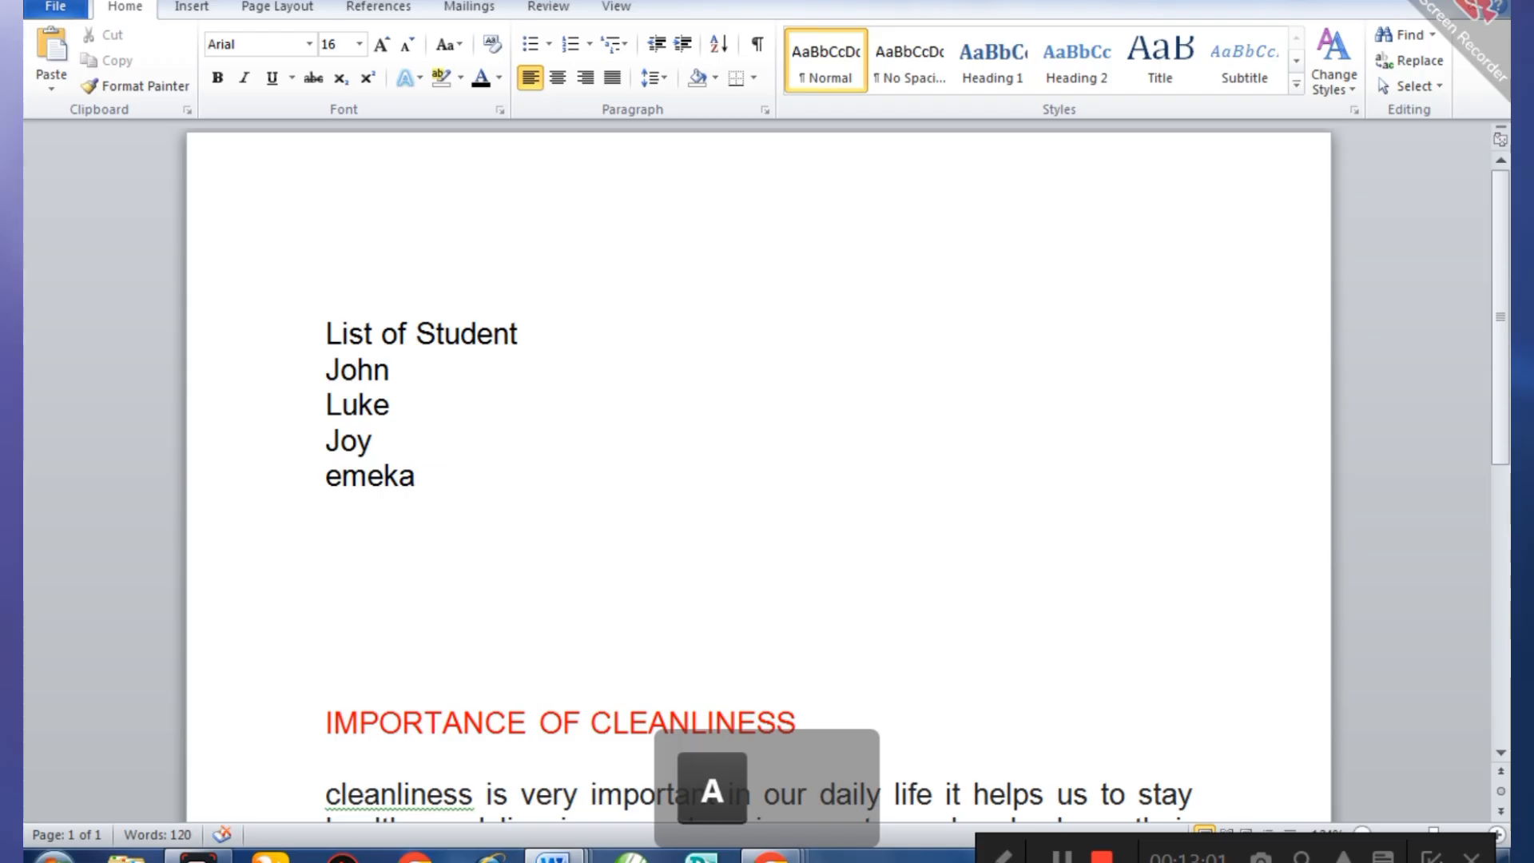
pyautogui.press('Return')
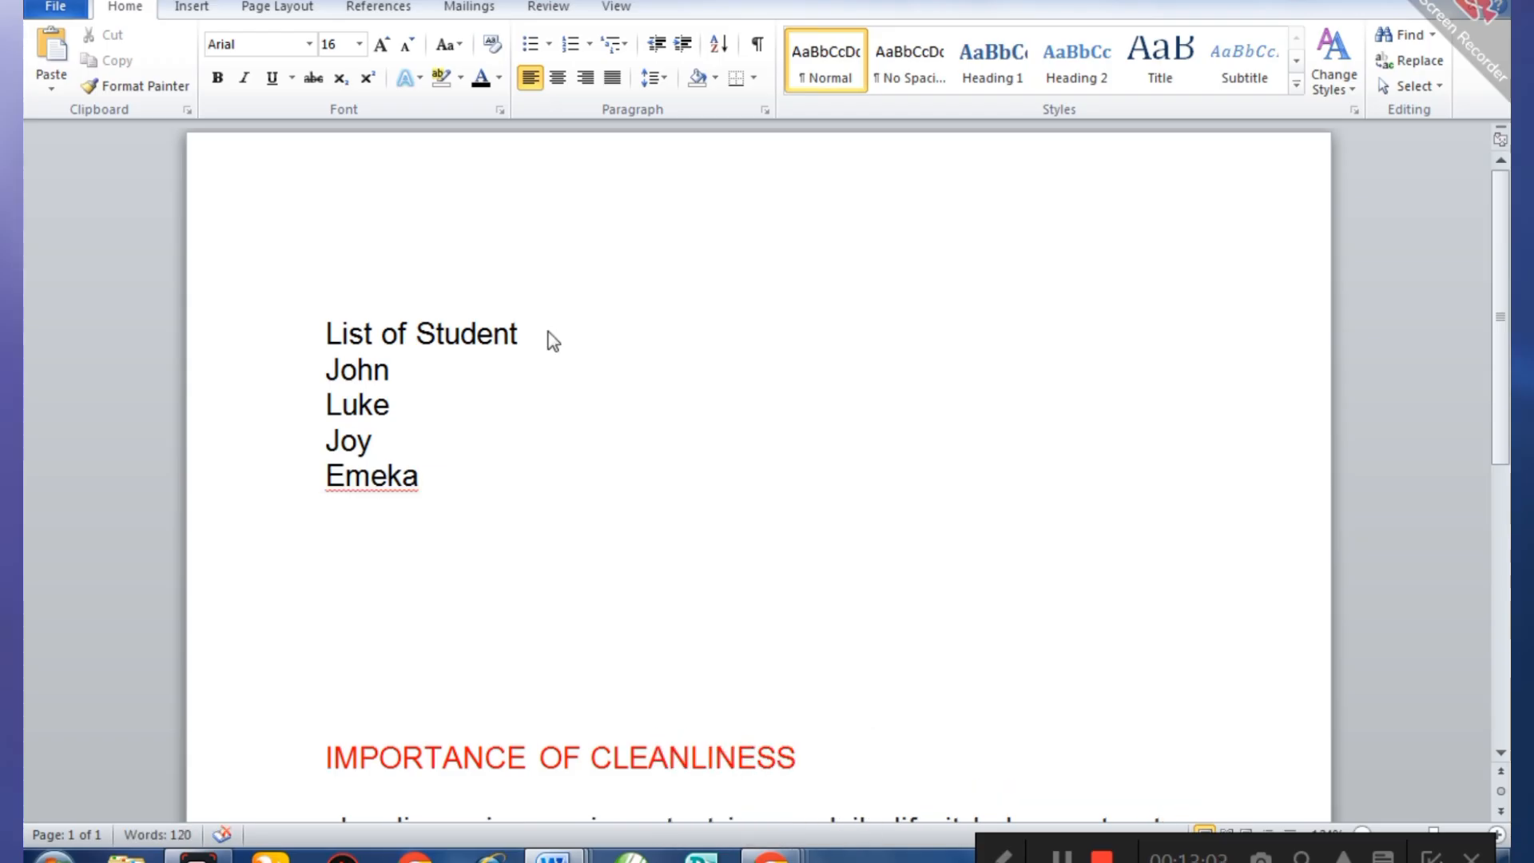
pyautogui.write('okon')
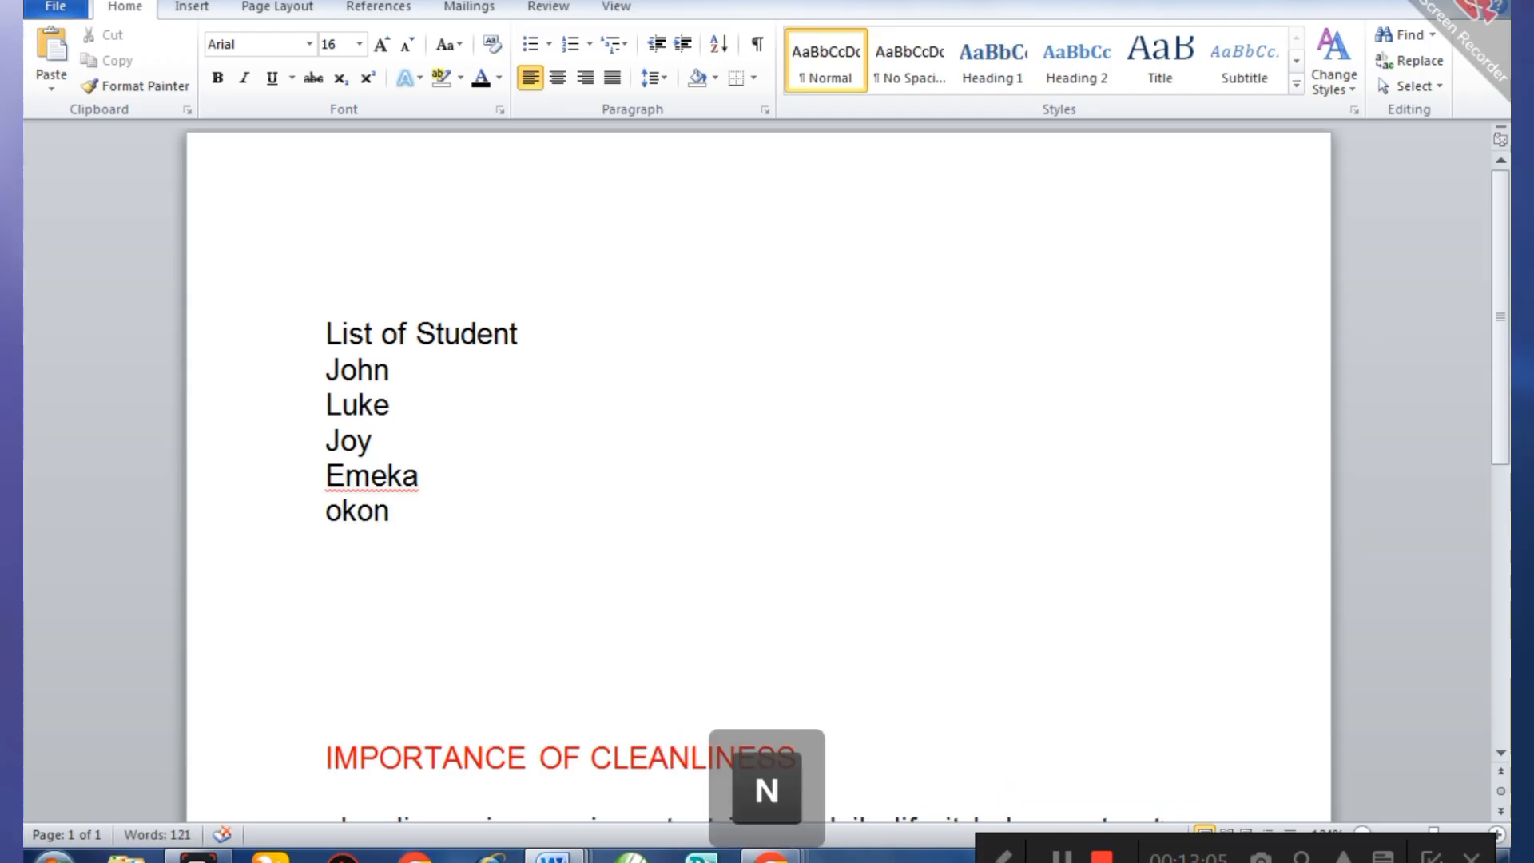
# - Format the five student names under "List of Student" as a bulleted list with hollow circle bullets
pyautogui.click(322, 372)
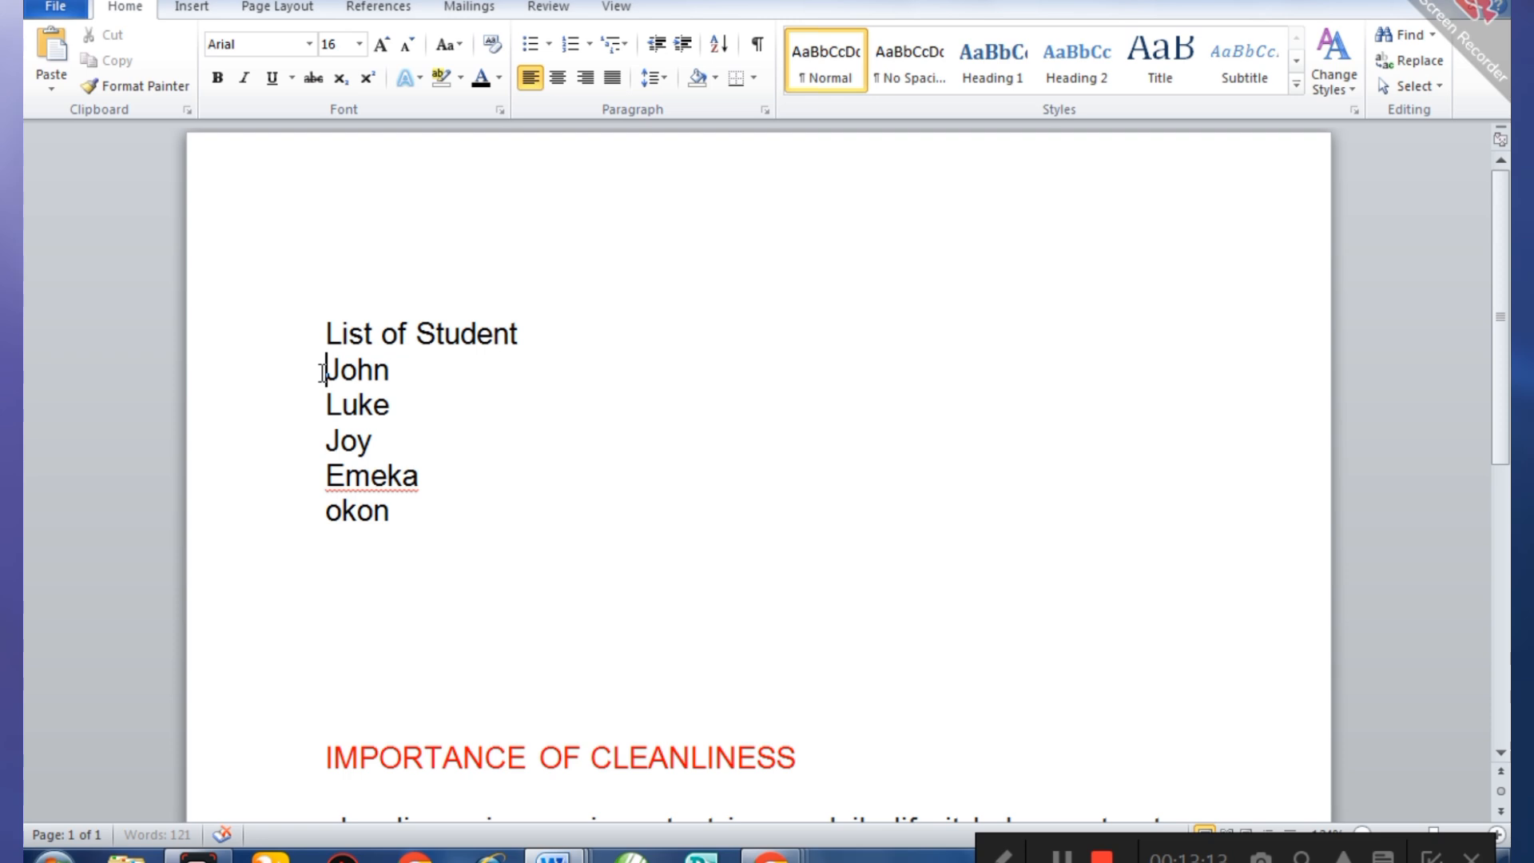
pyautogui.moveTo(336, 374); pyautogui.dragTo(384, 511)
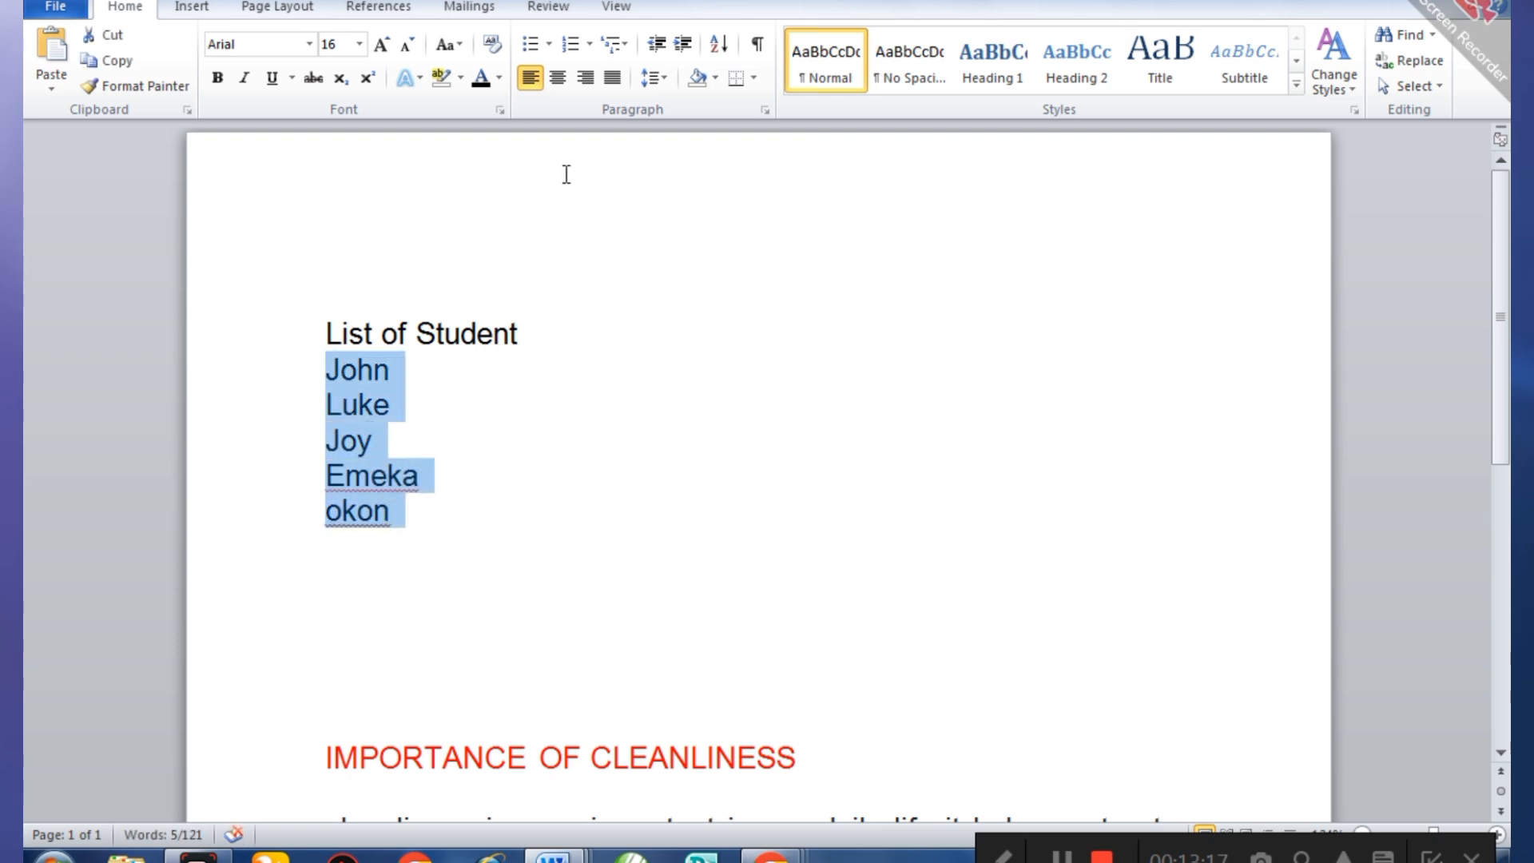
pyautogui.click(541, 51)
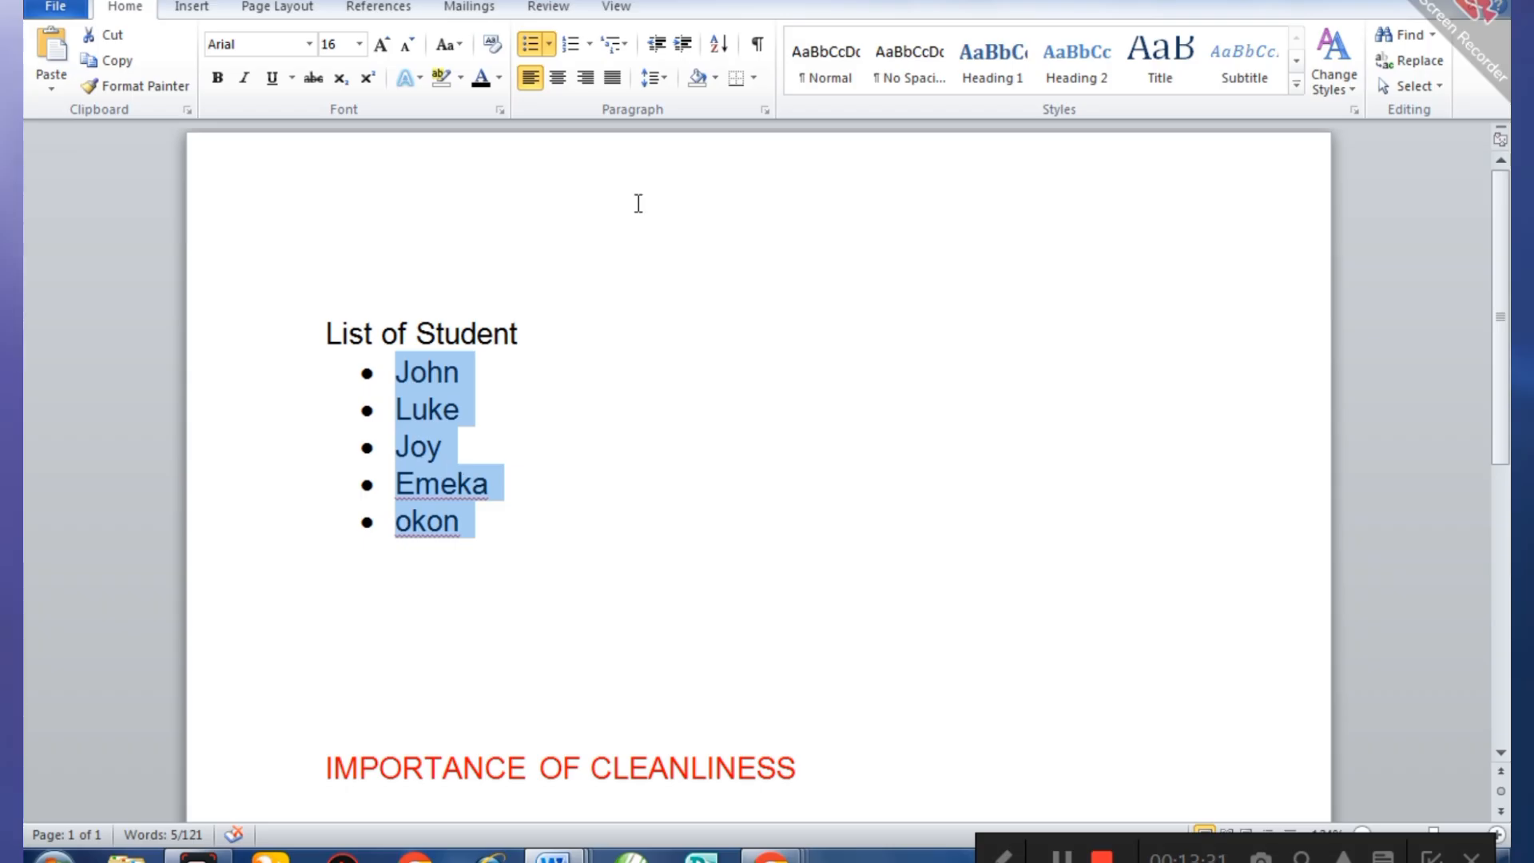
pyautogui.click(549, 45)
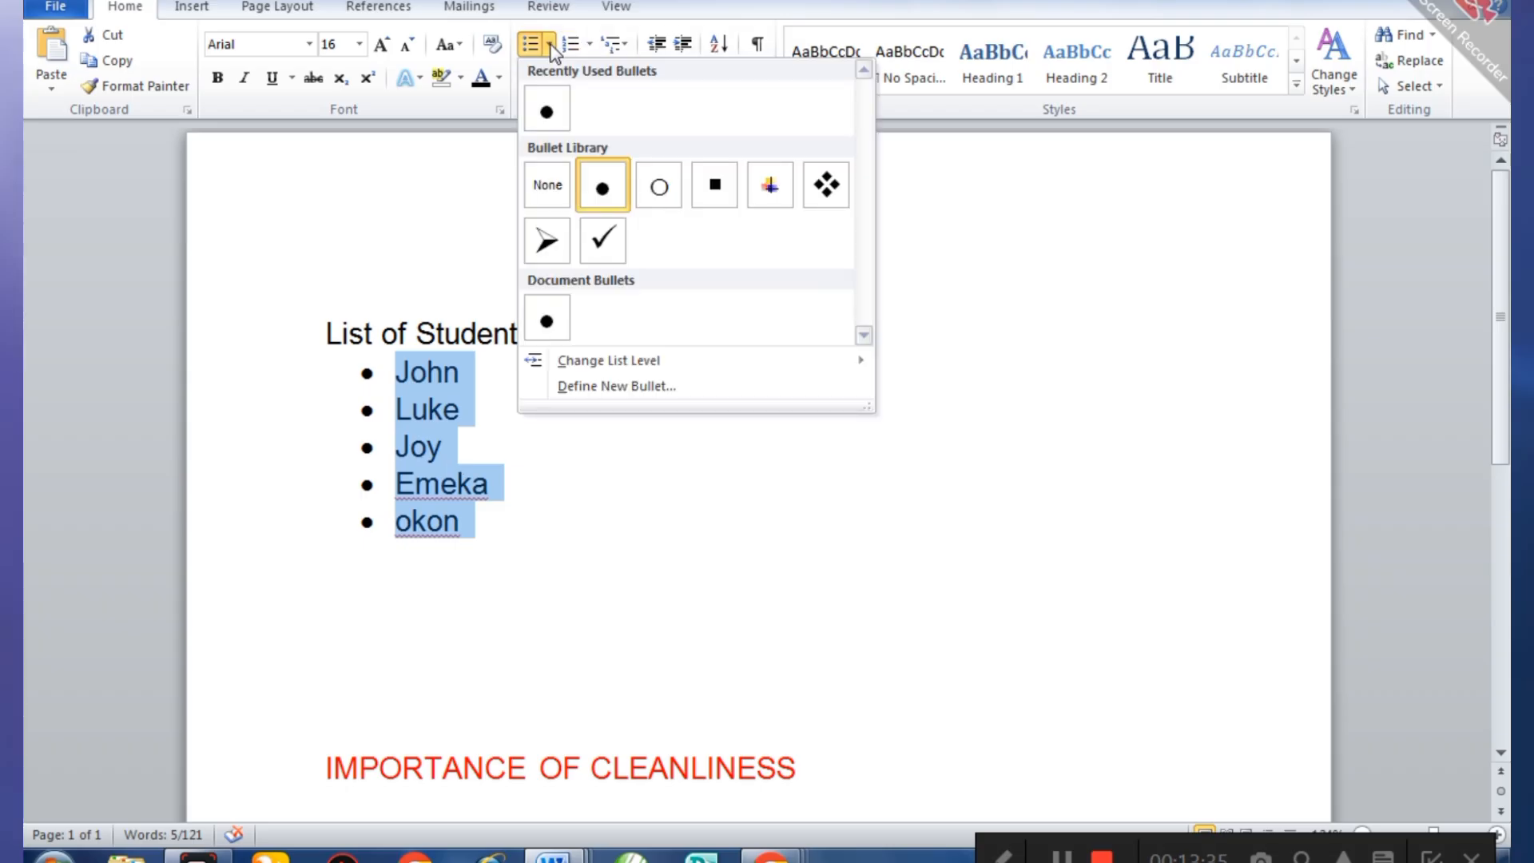
pyautogui.click(664, 195)
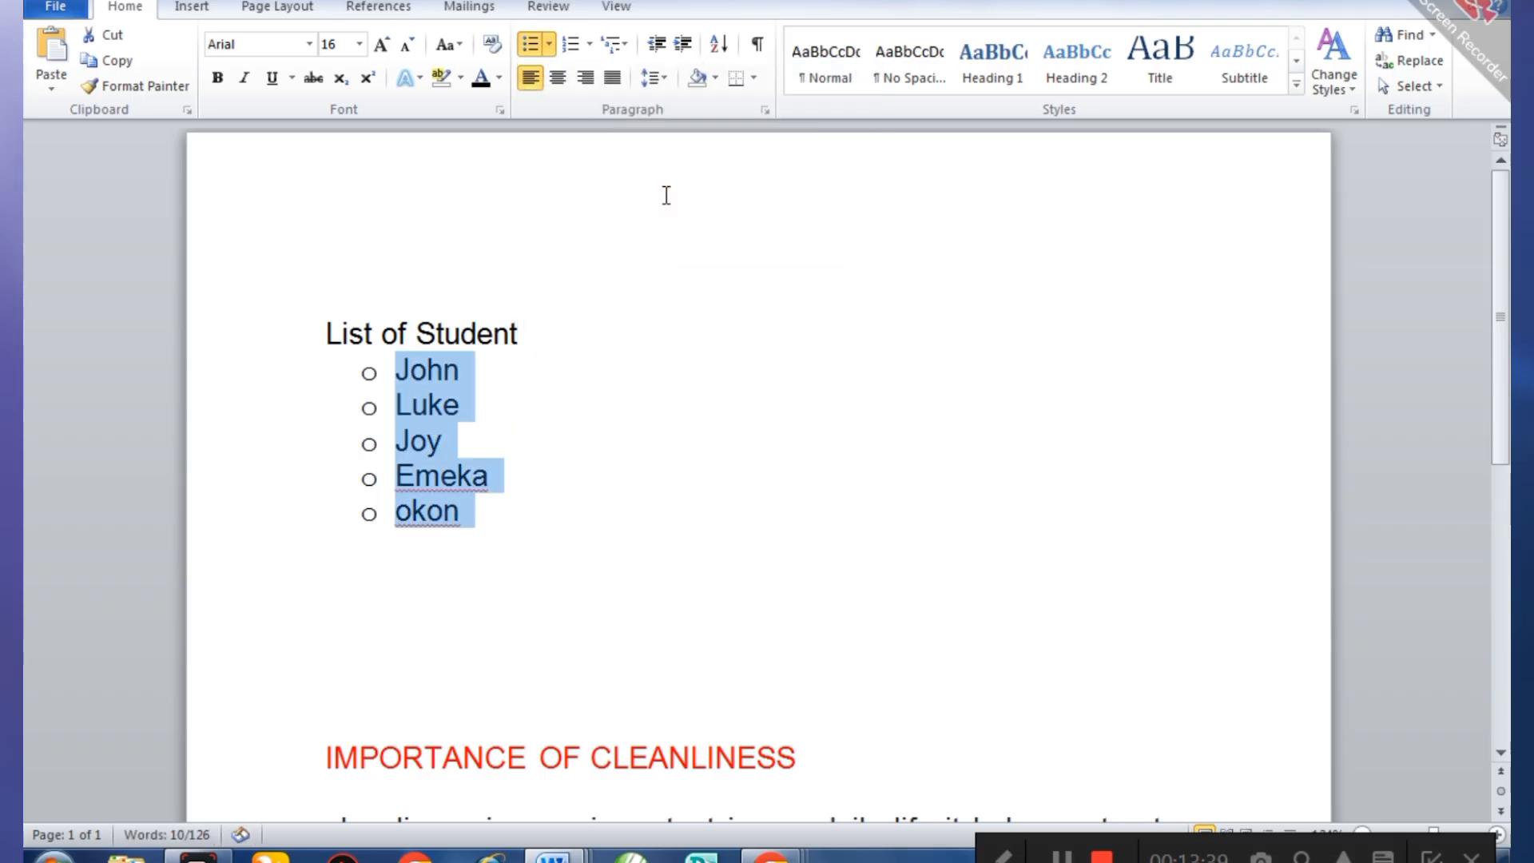
# - Change the bullets of the student list to check marks
pyautogui.click(550, 45)
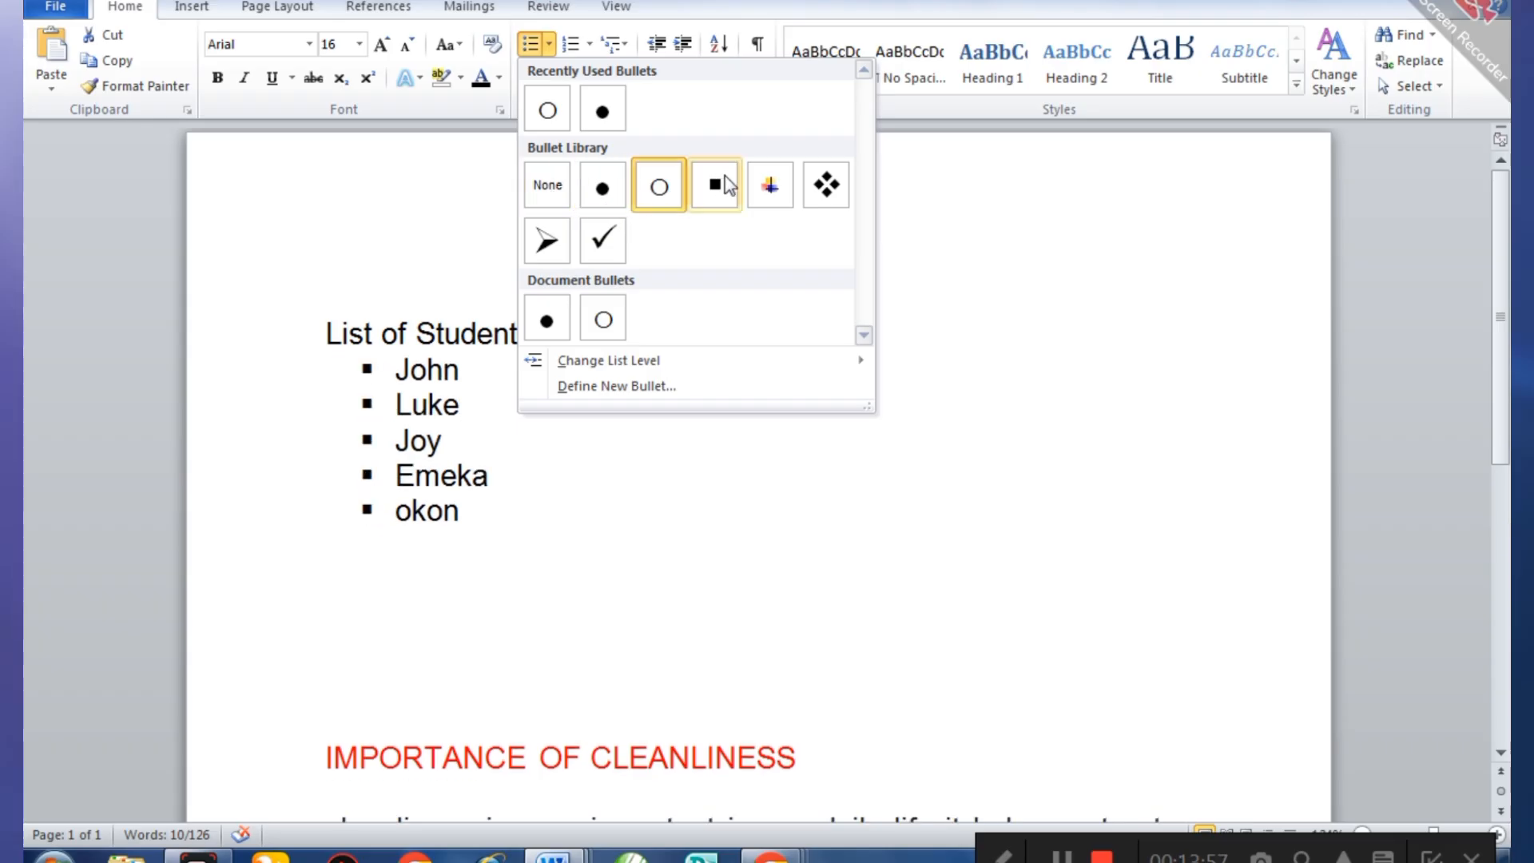
pyautogui.click(617, 257)
pyautogui.click(580, 519)
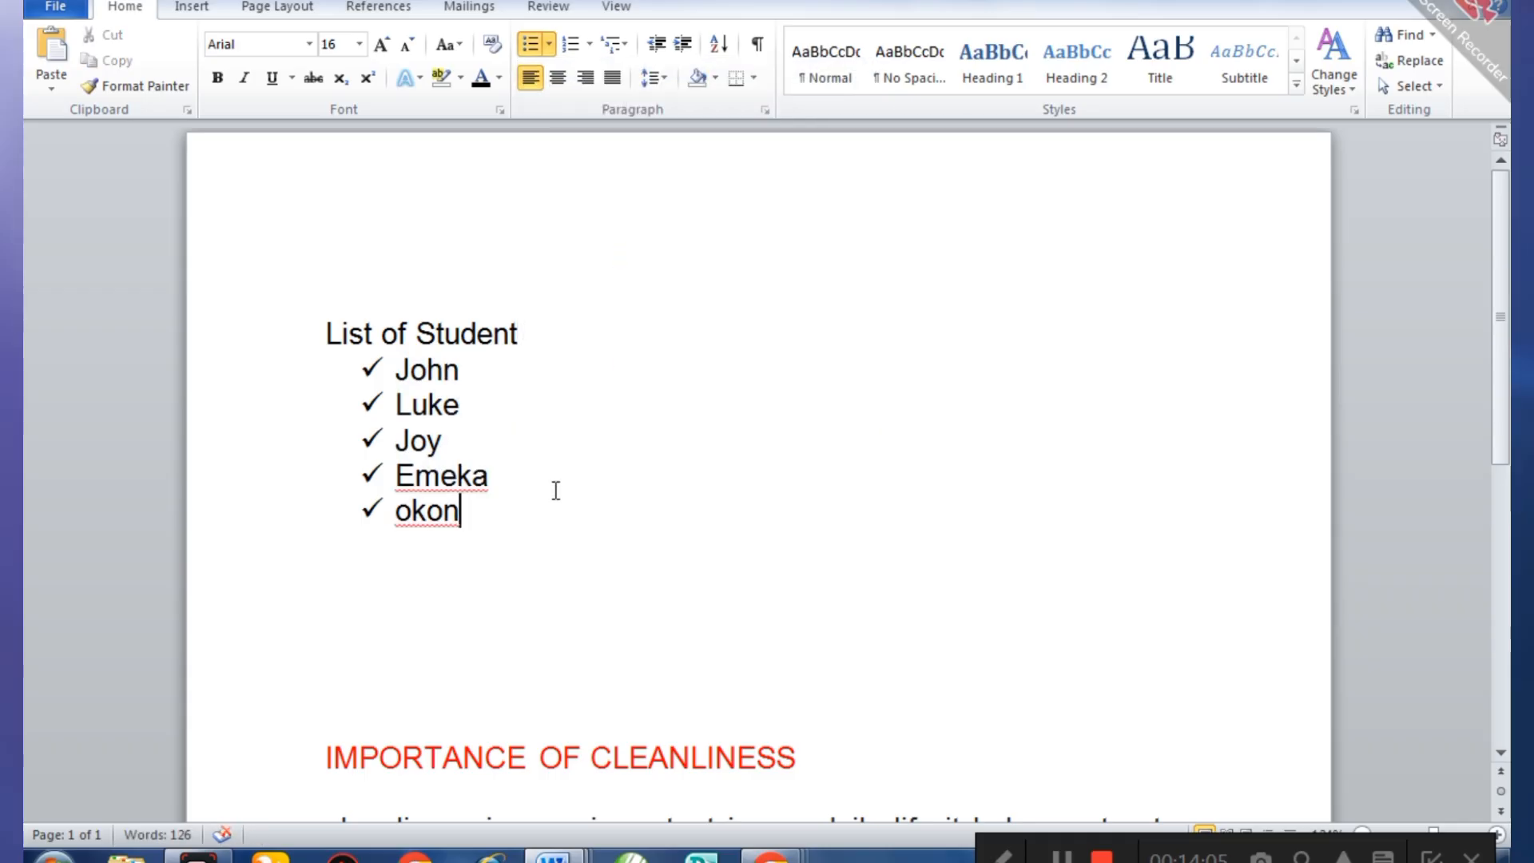
# - Copy the five check-marked student names and paste them as a second list below the first
pyautogui.click(402, 373)
pyautogui.moveTo(401, 373); pyautogui.dragTo(496, 602)
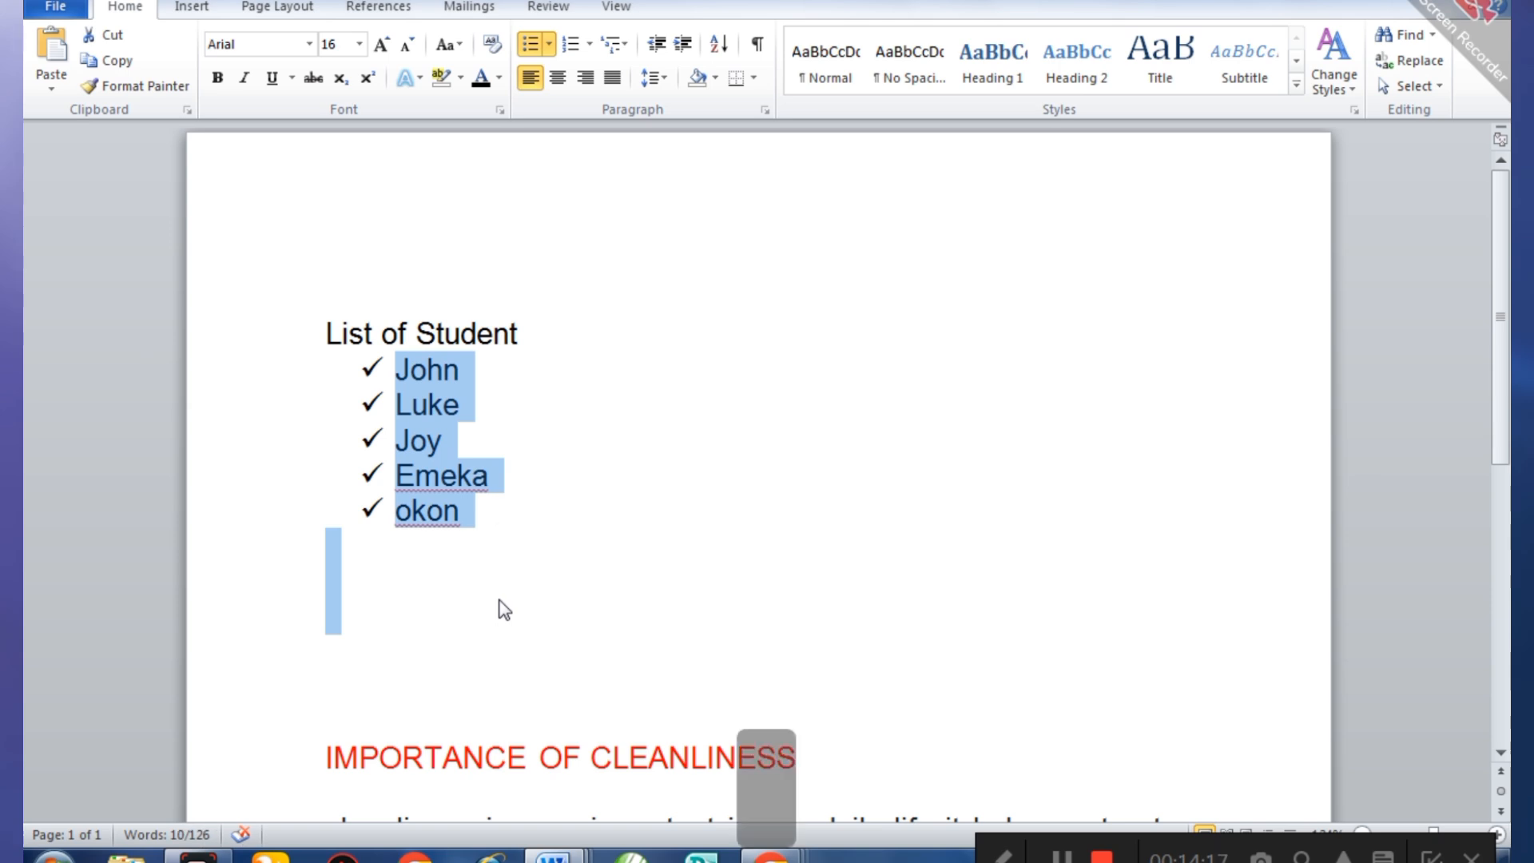
pyautogui.hotkey('ctrl', 'c')
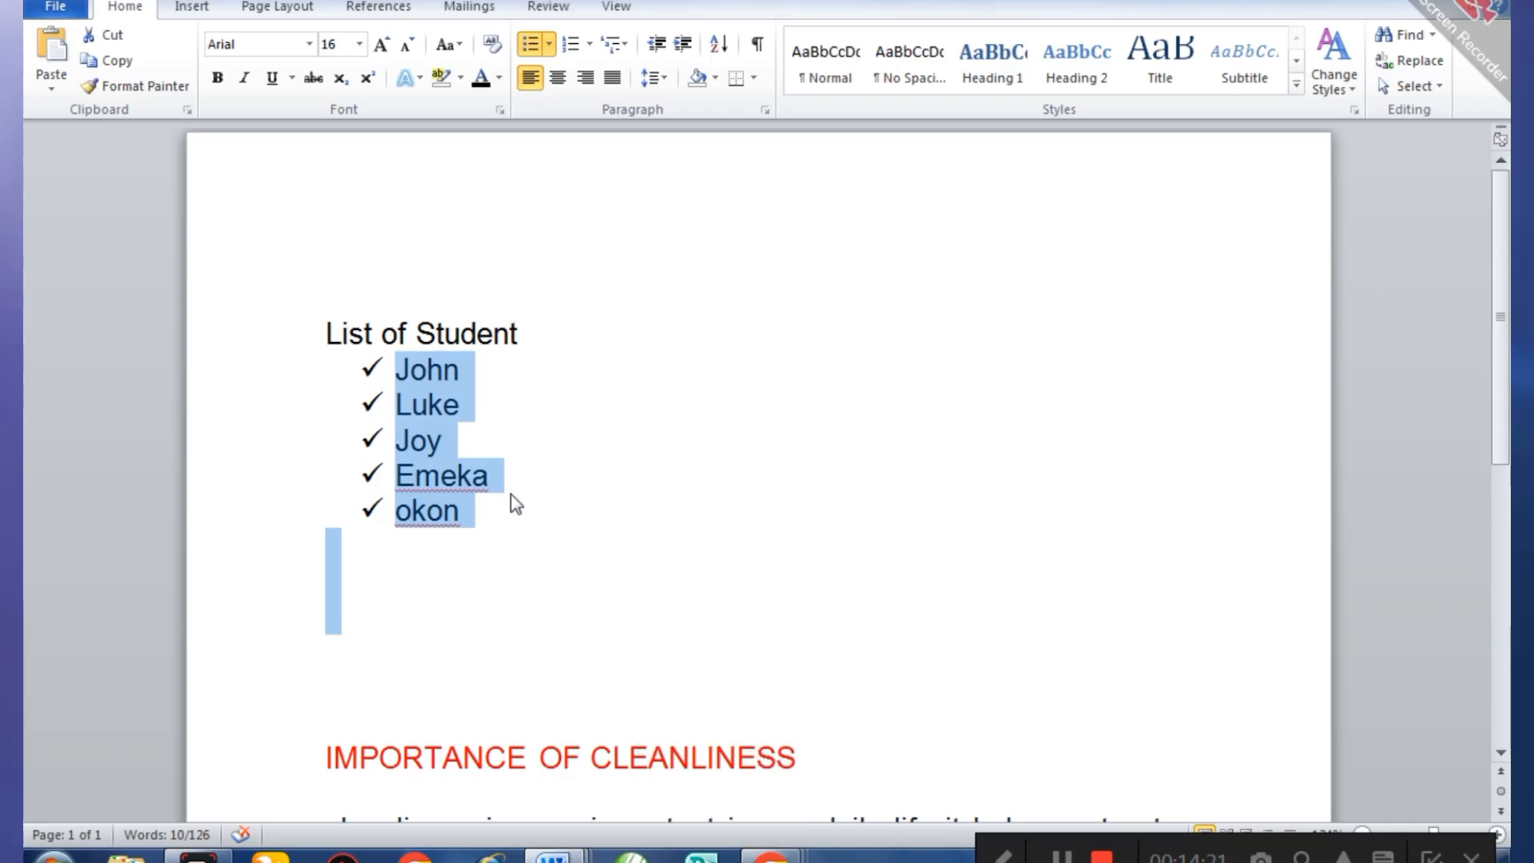
pyautogui.click(472, 590)
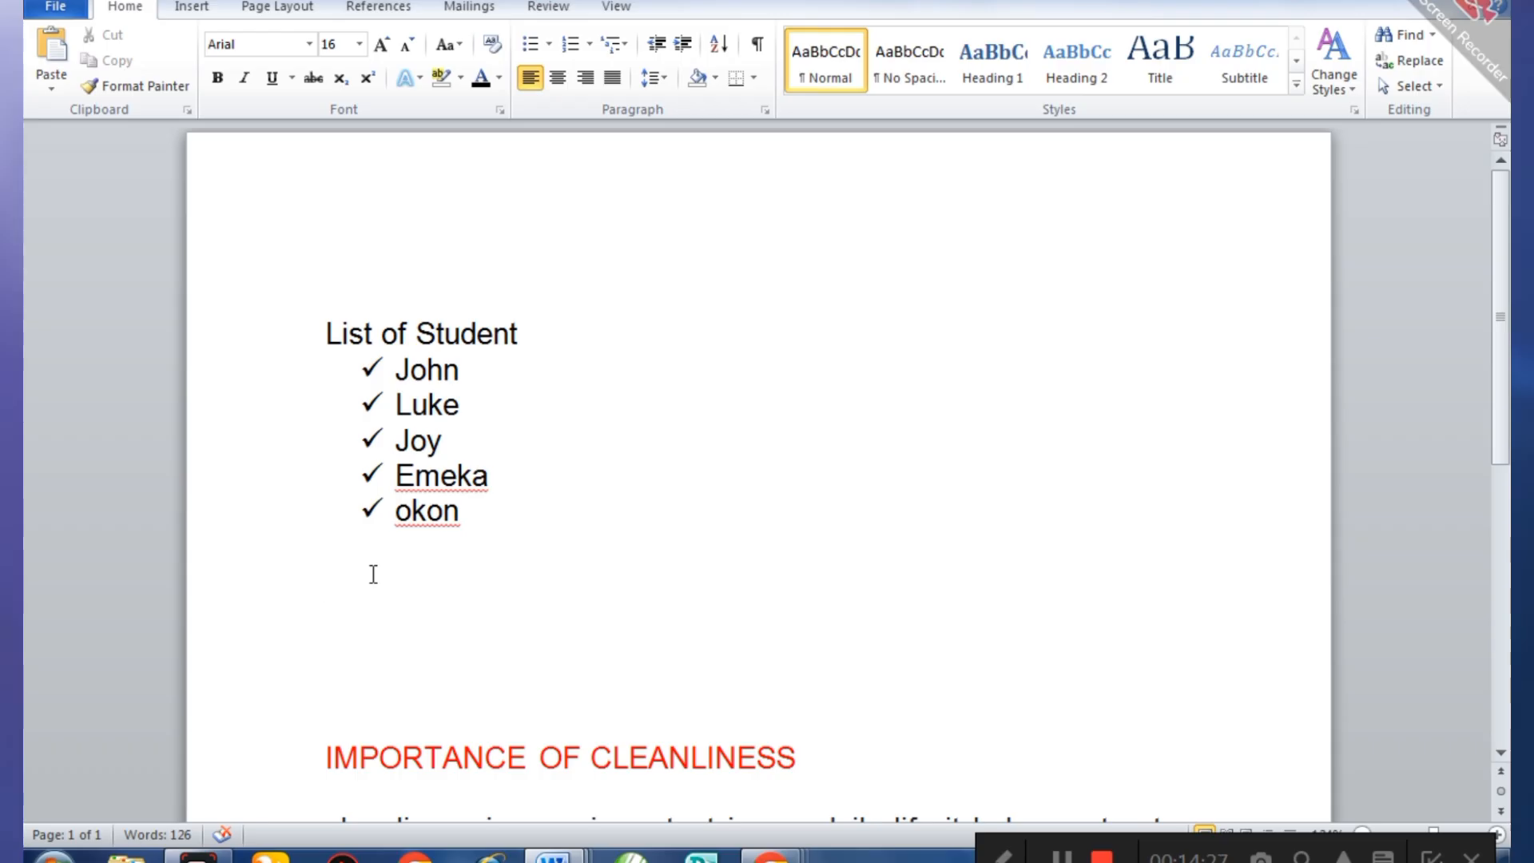
pyautogui.hotkey('ctrl', 'v')
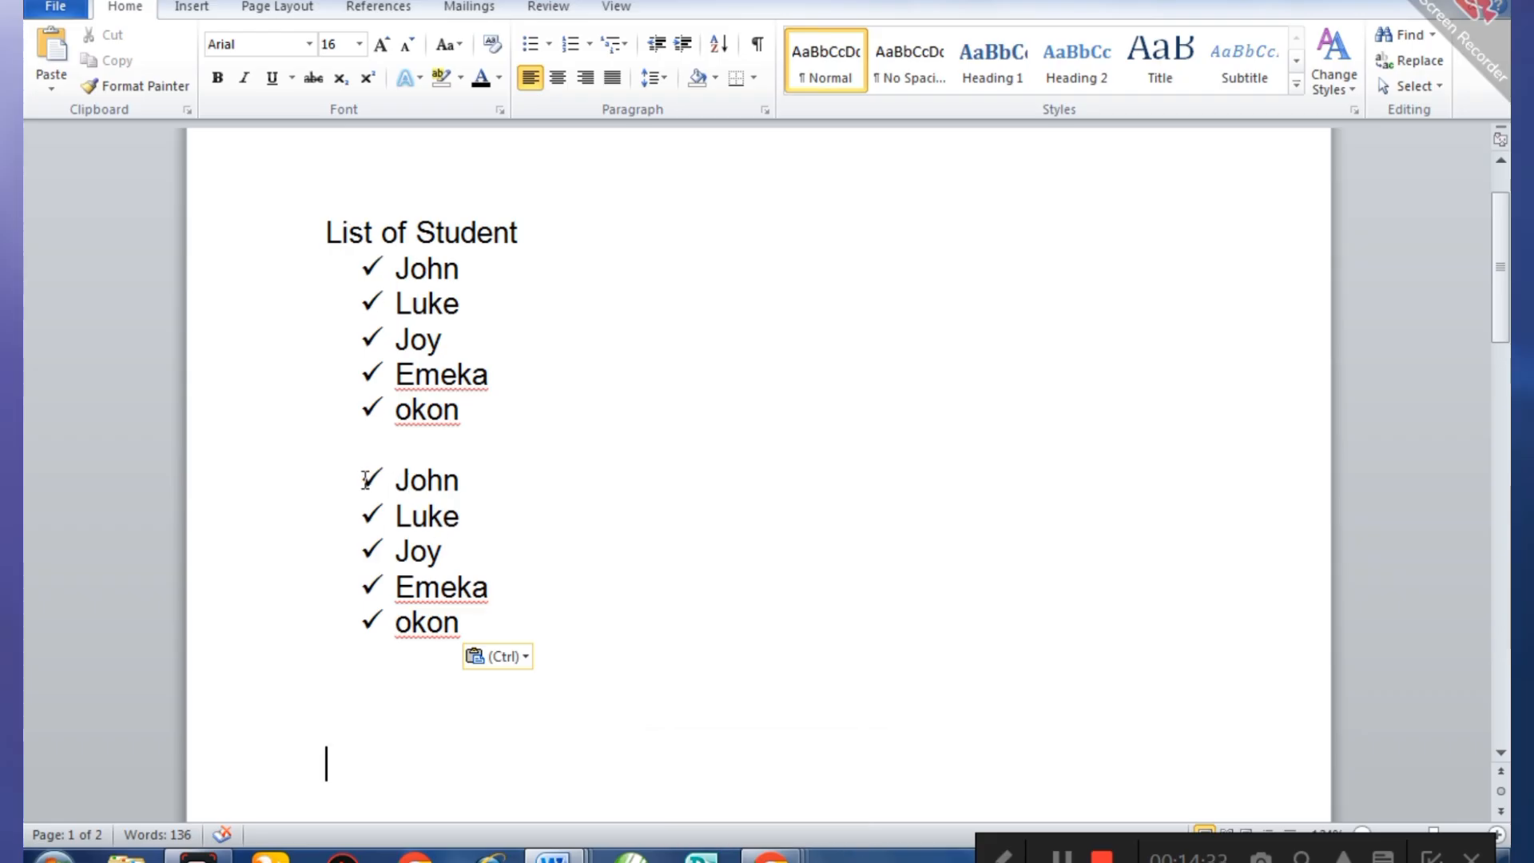
# - Convert the five names in the second student list from check marks to a numbered list
pyautogui.moveTo(365, 479); pyautogui.dragTo(374, 479)
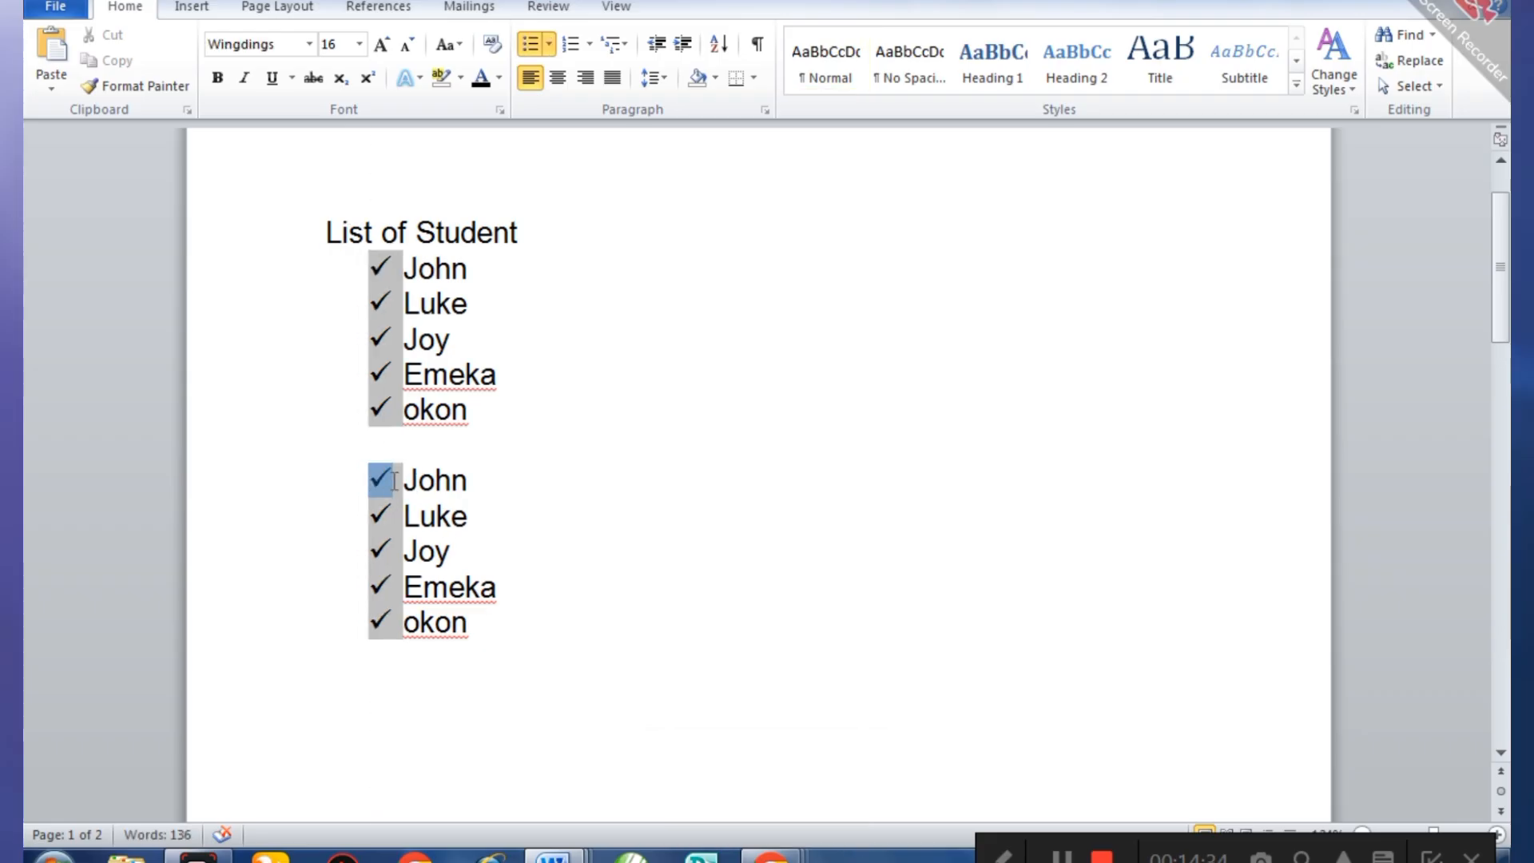
pyautogui.click(466, 511)
pyautogui.moveTo(468, 480); pyautogui.dragTo(459, 618)
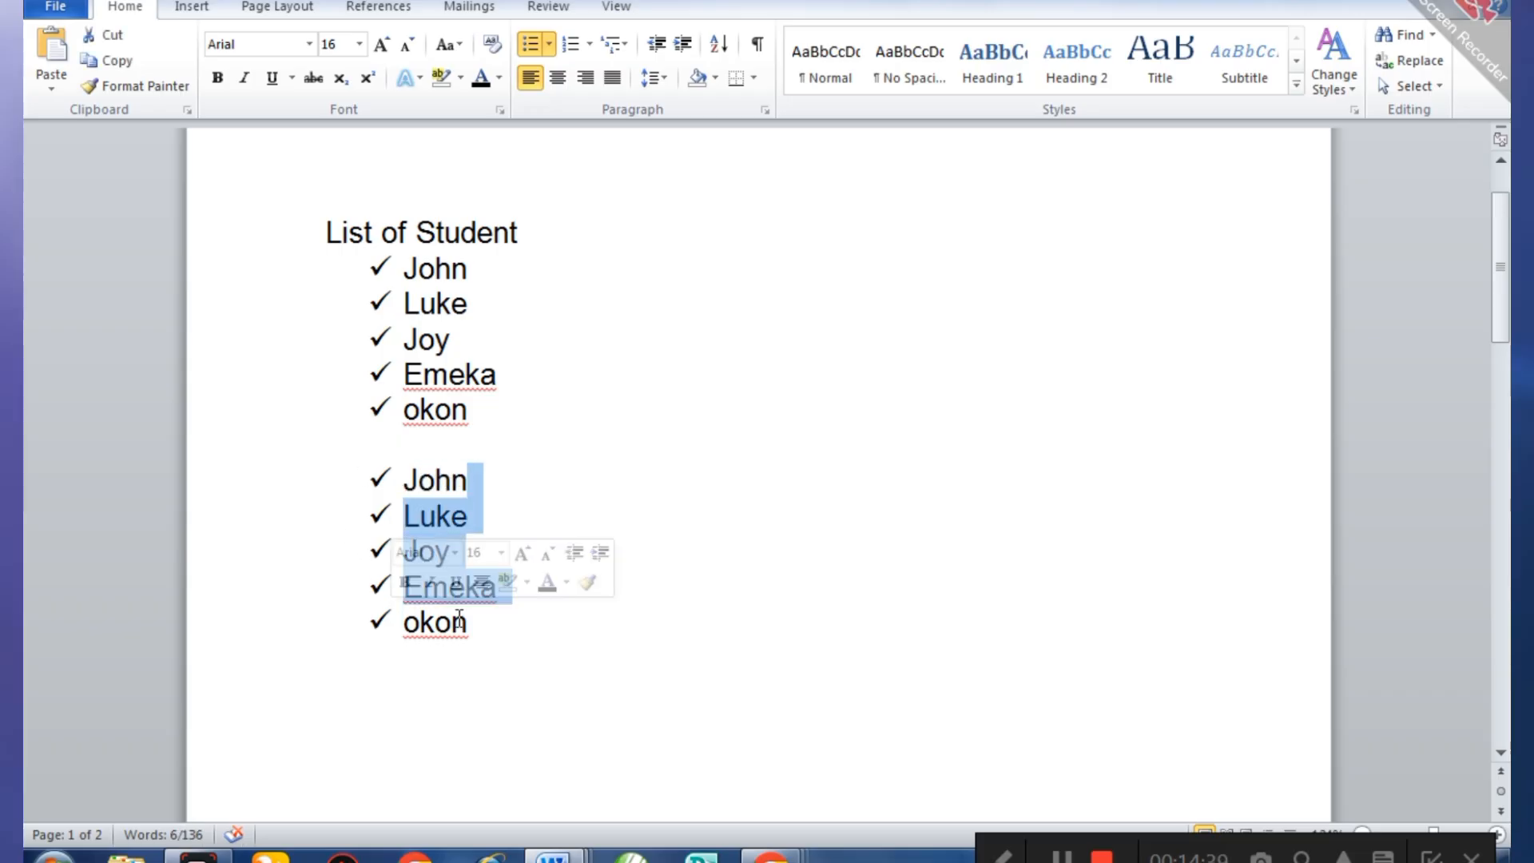
pyautogui.click(484, 635)
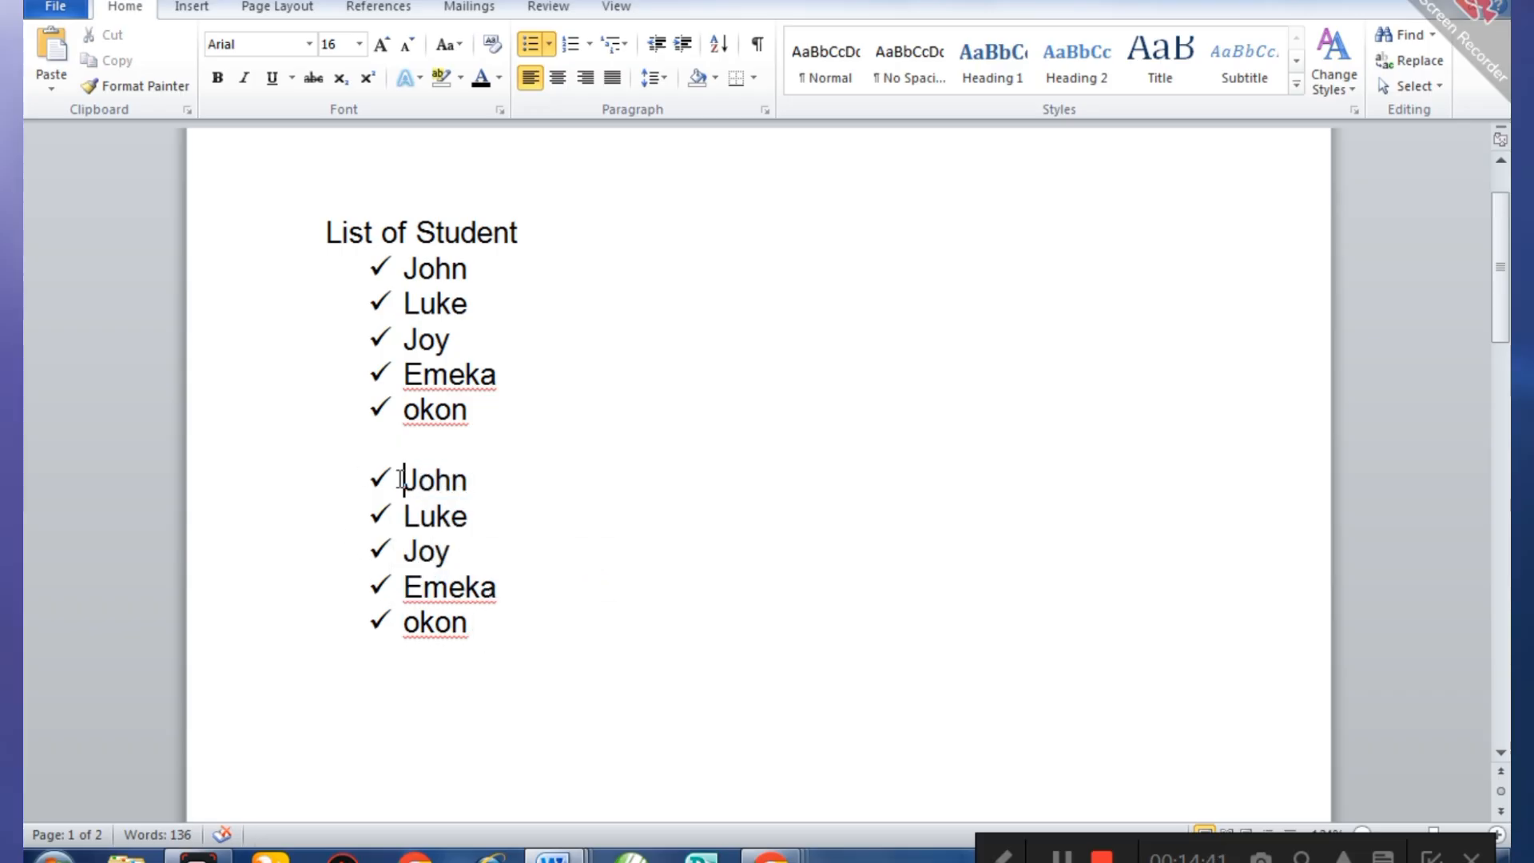
pyautogui.moveTo(401, 479); pyautogui.dragTo(489, 658)
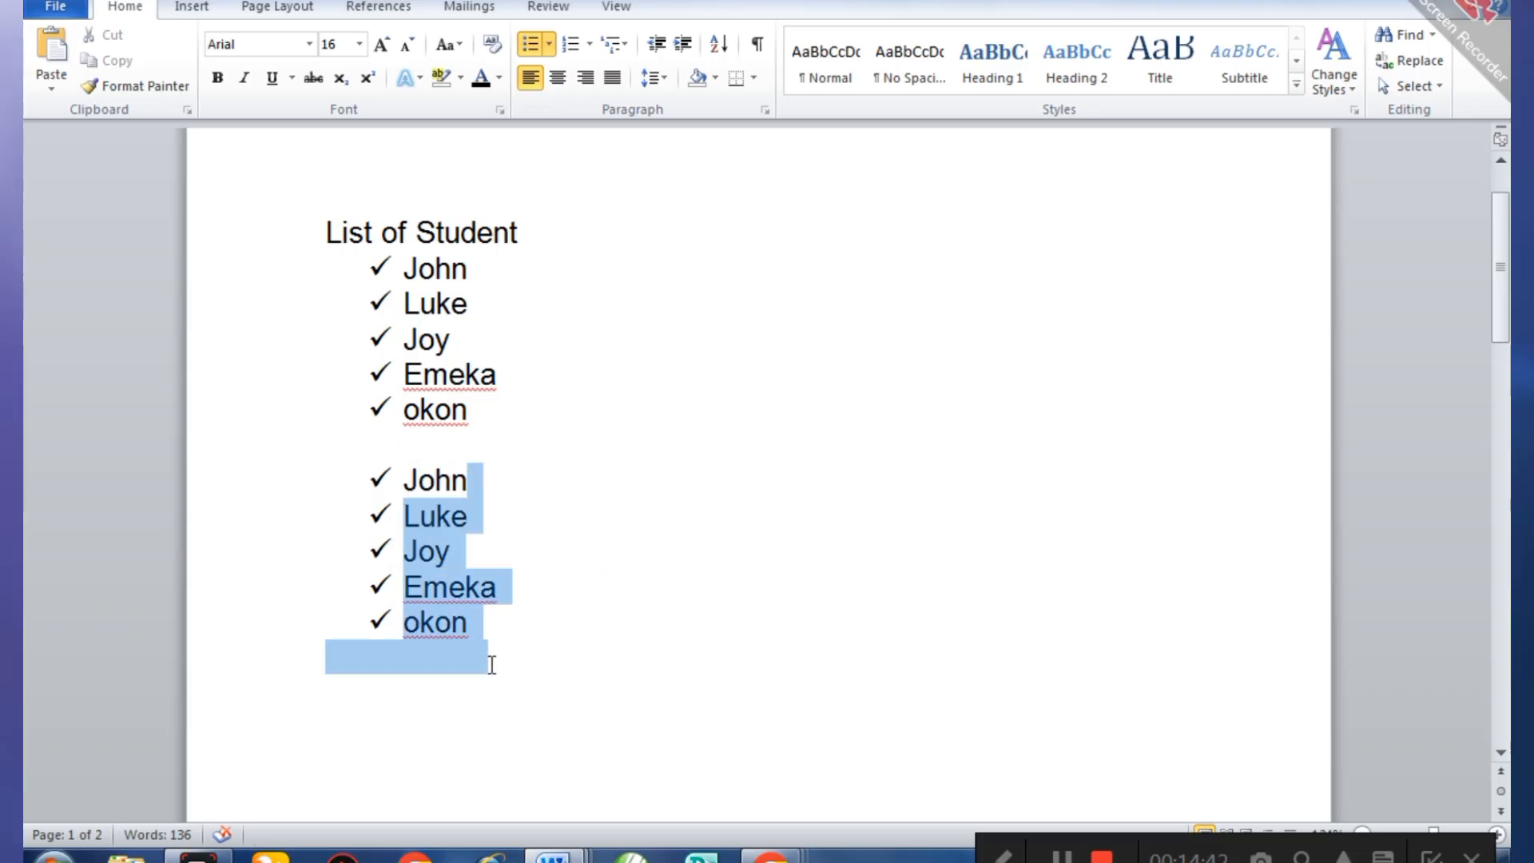
pyautogui.doubleClick(399, 480)
pyautogui.moveTo(398, 481); pyautogui.dragTo(455, 548)
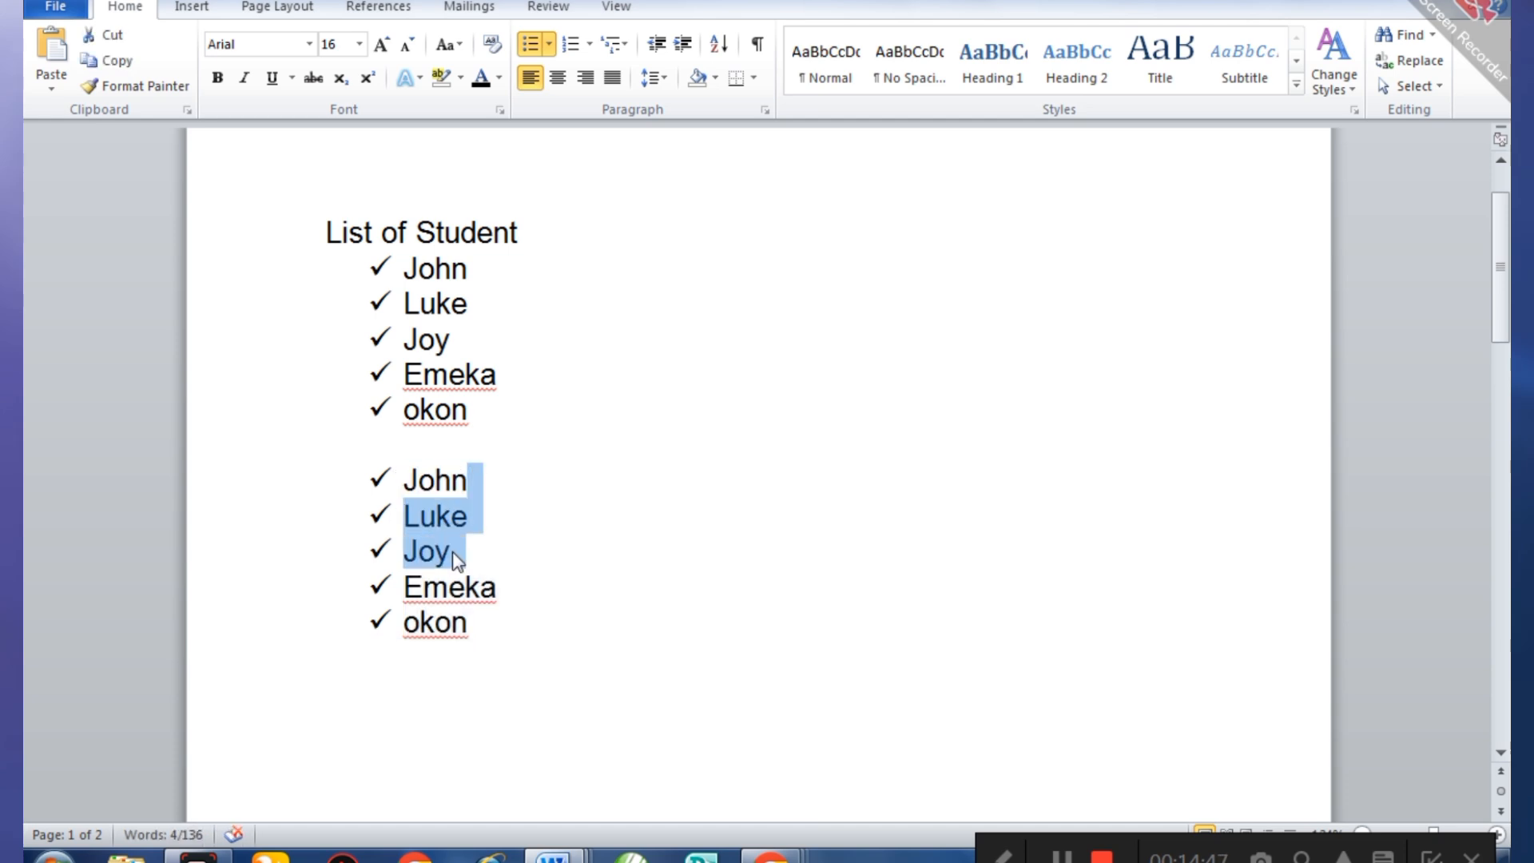
pyautogui.click(490, 646)
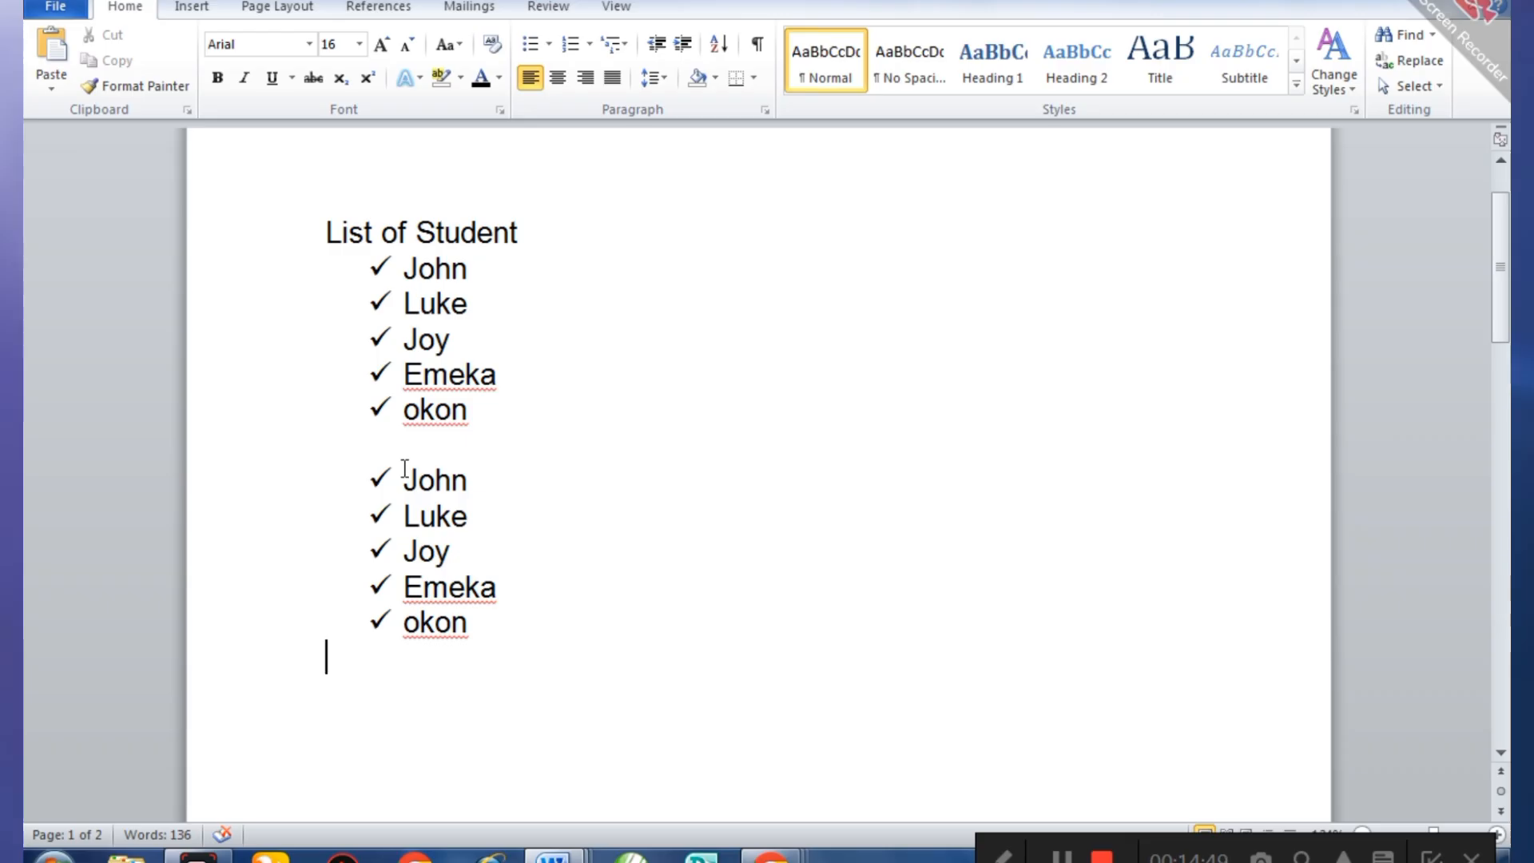
pyautogui.click(485, 620)
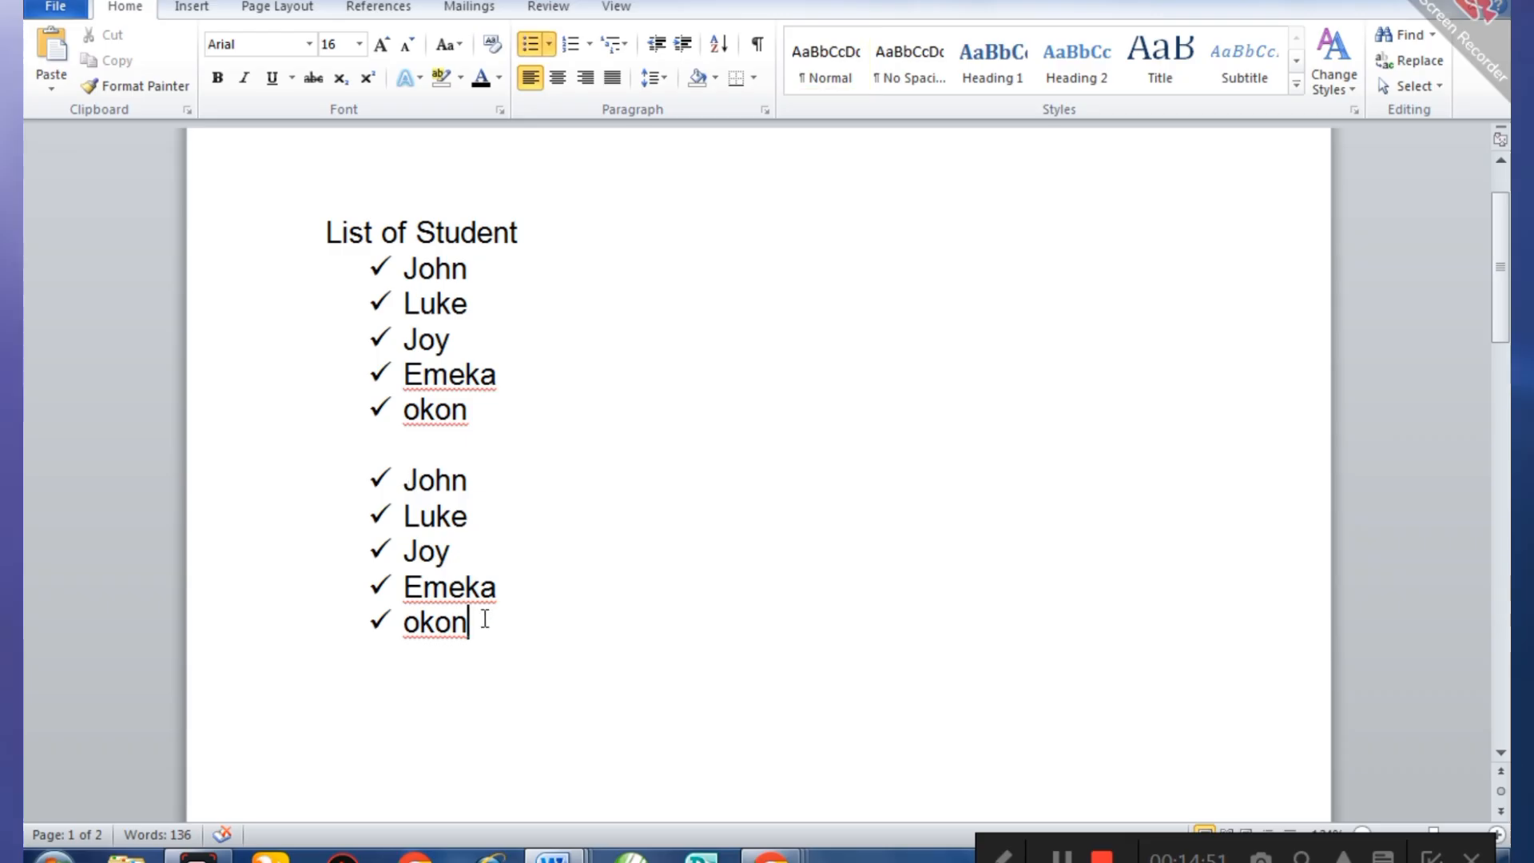
pyautogui.moveTo(471, 620); pyautogui.dragTo(402, 497)
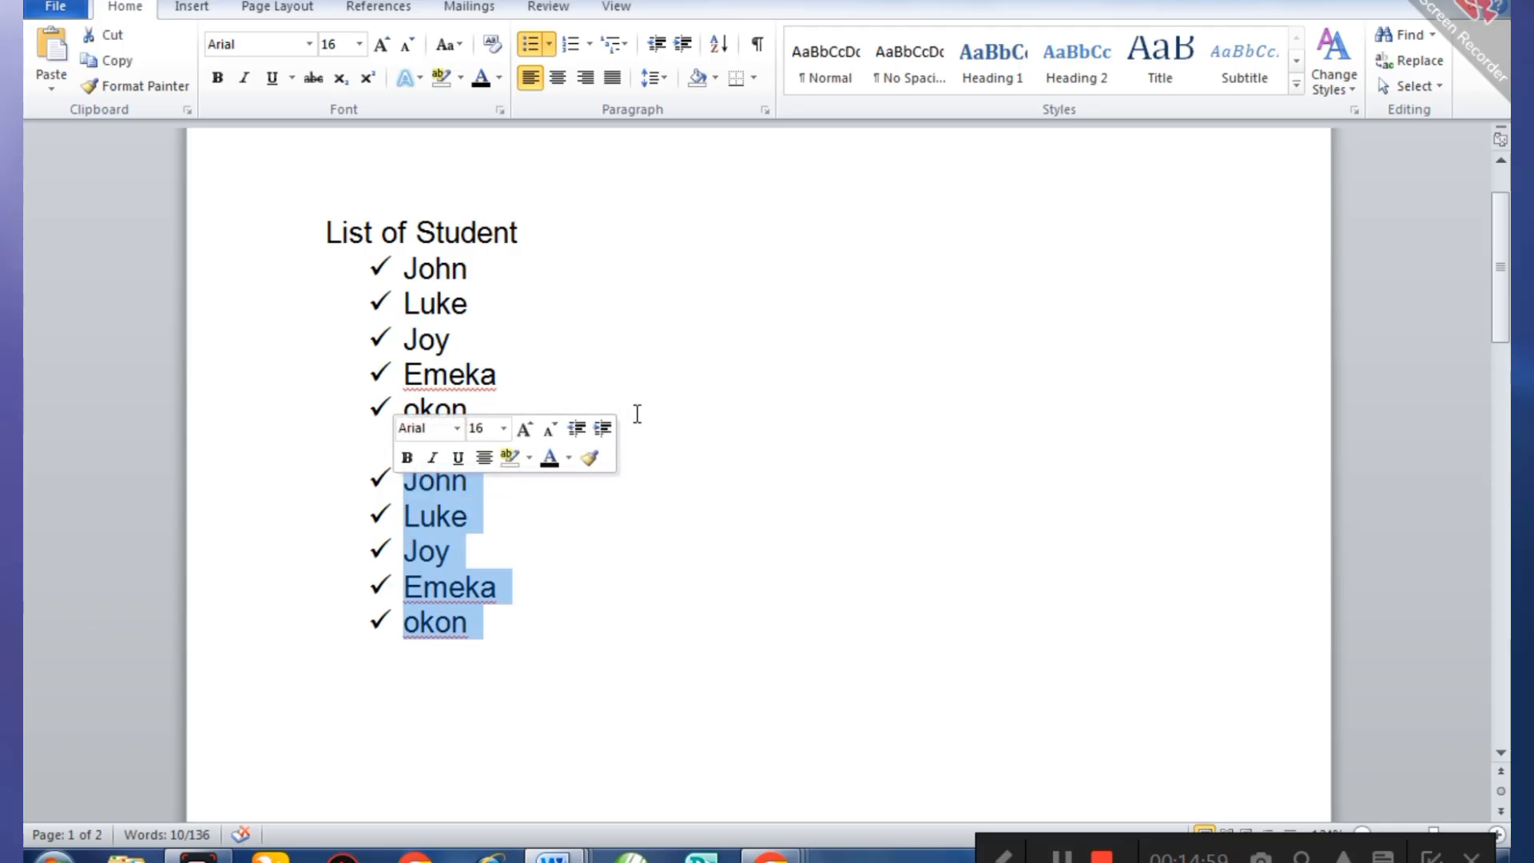
pyautogui.click(575, 44)
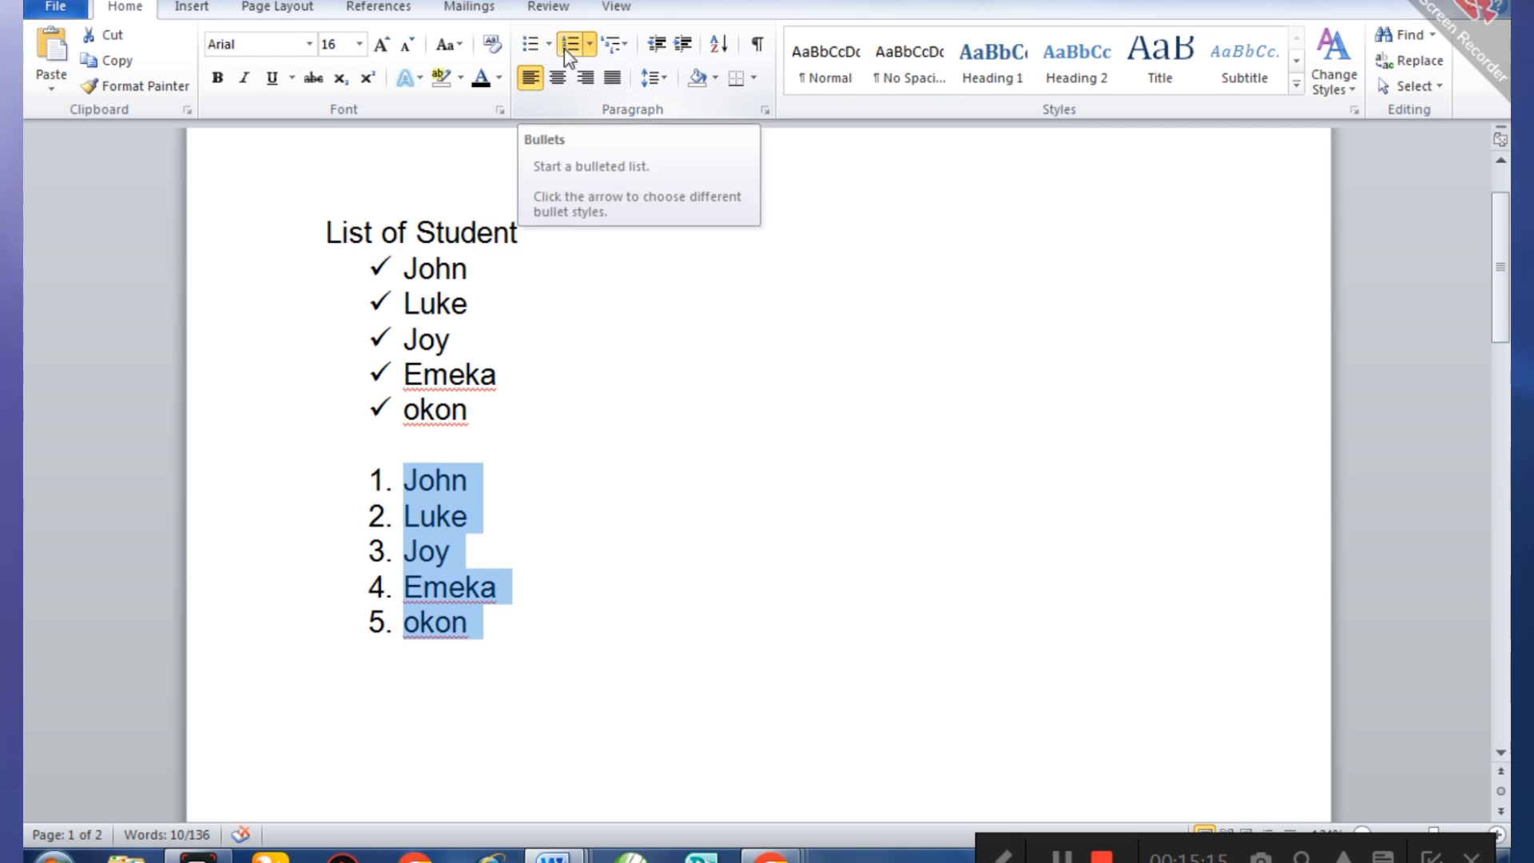
# - Apply the recently used 1., 2., 3. number format to the second student list
pyautogui.click(590, 47)
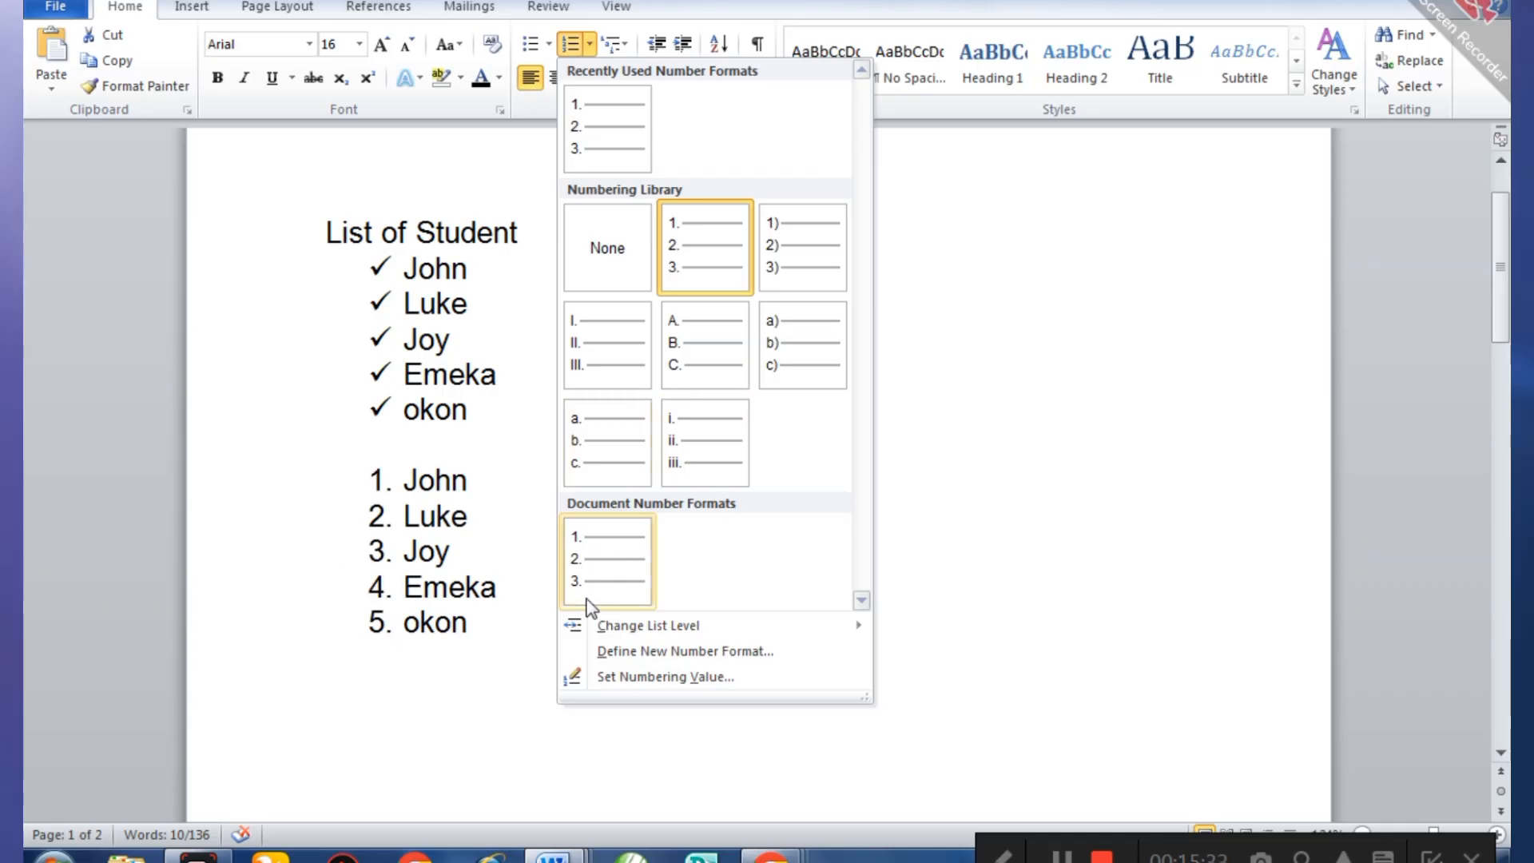
pyautogui.click(603, 148)
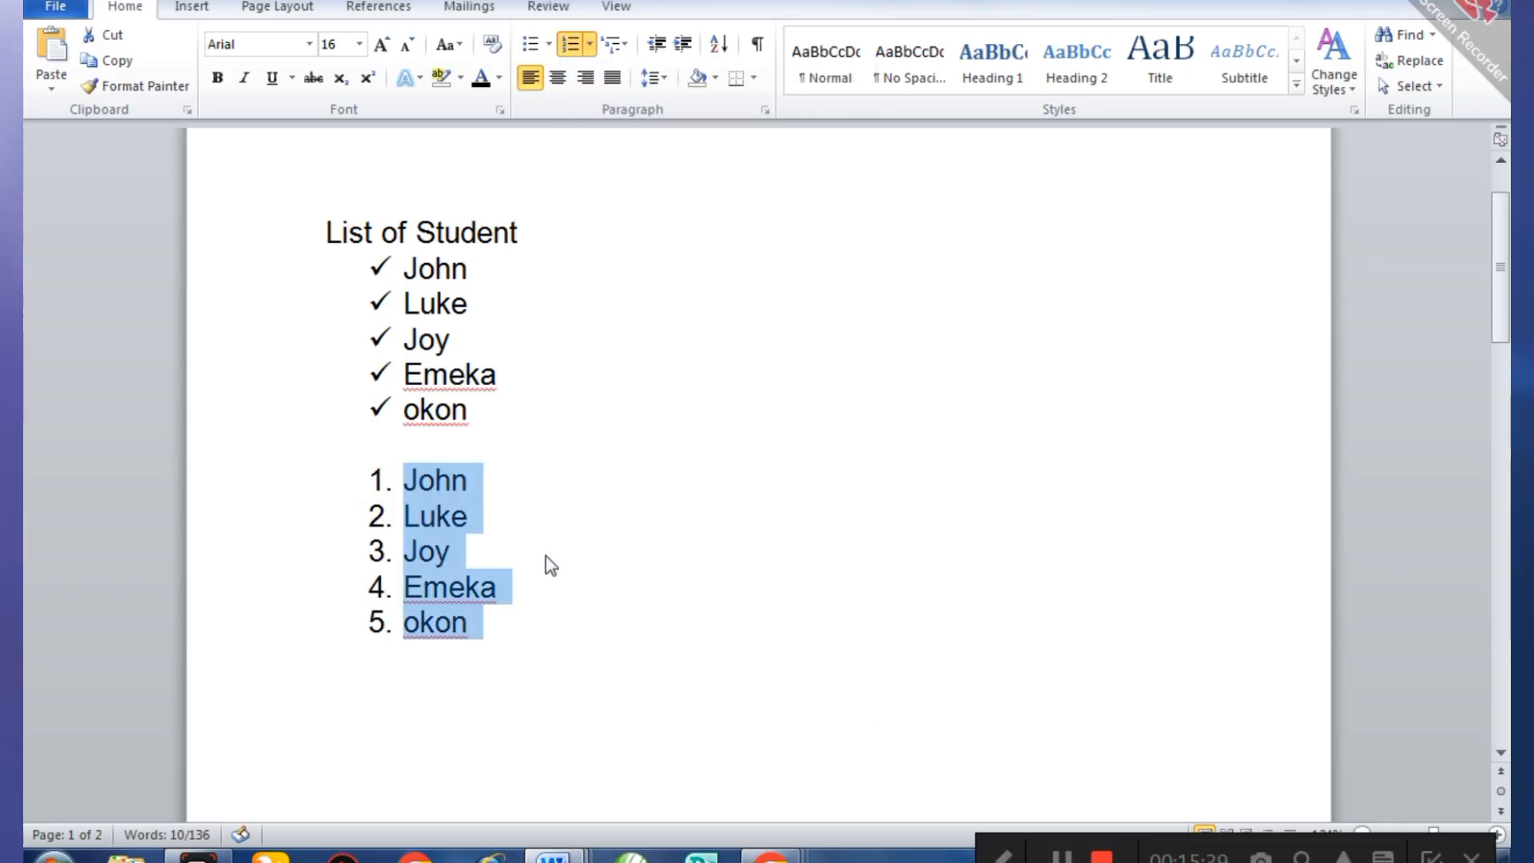
pyautogui.click(548, 556)
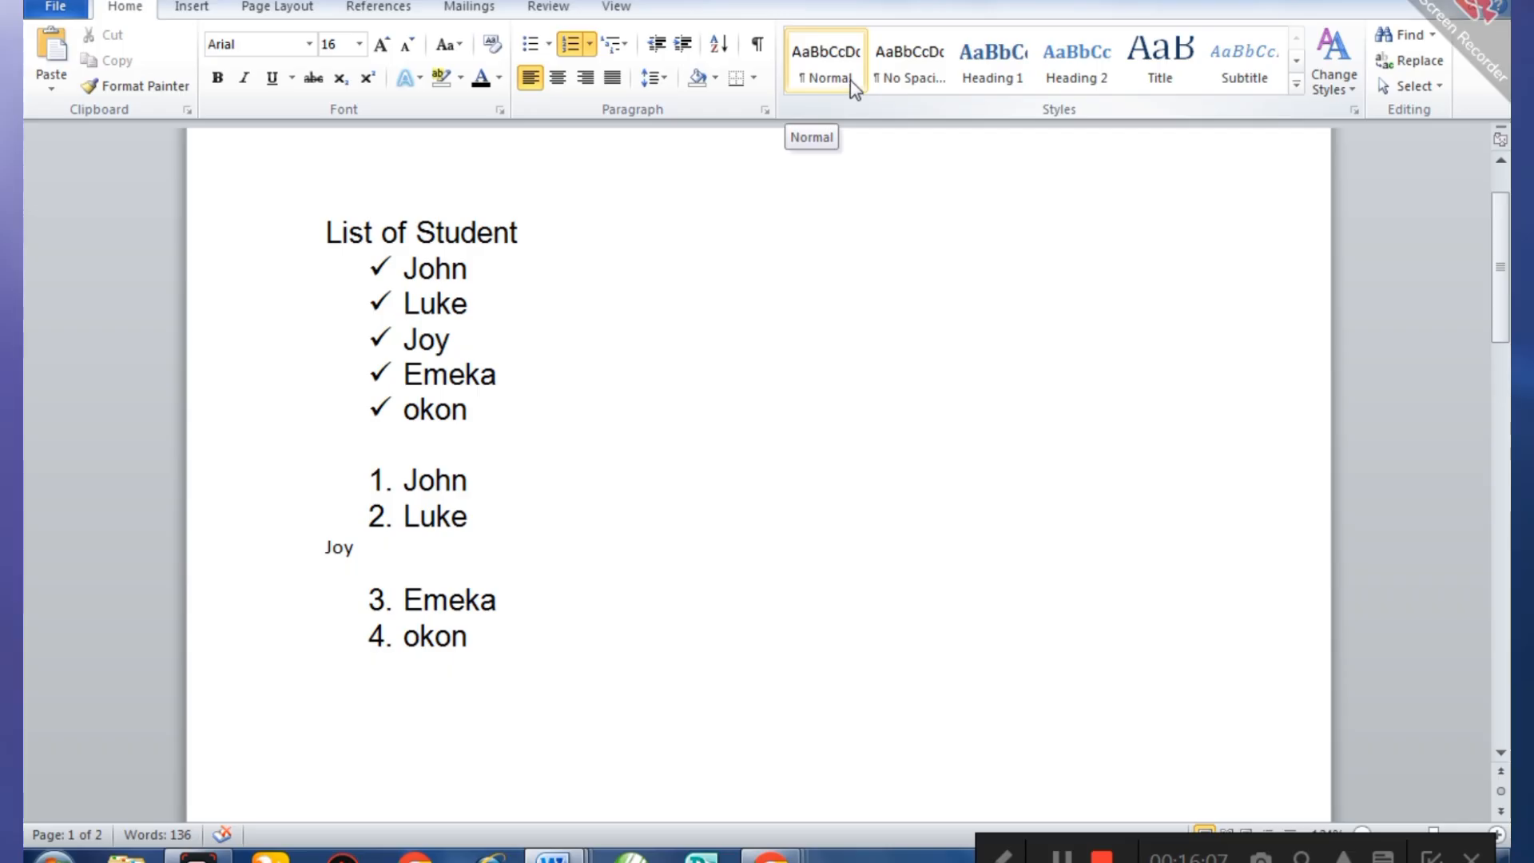
# - Preview the Normal, No Spacing, Heading 1 and Heading 2 styles on the five numbered student names
pyautogui.click(885, 298)
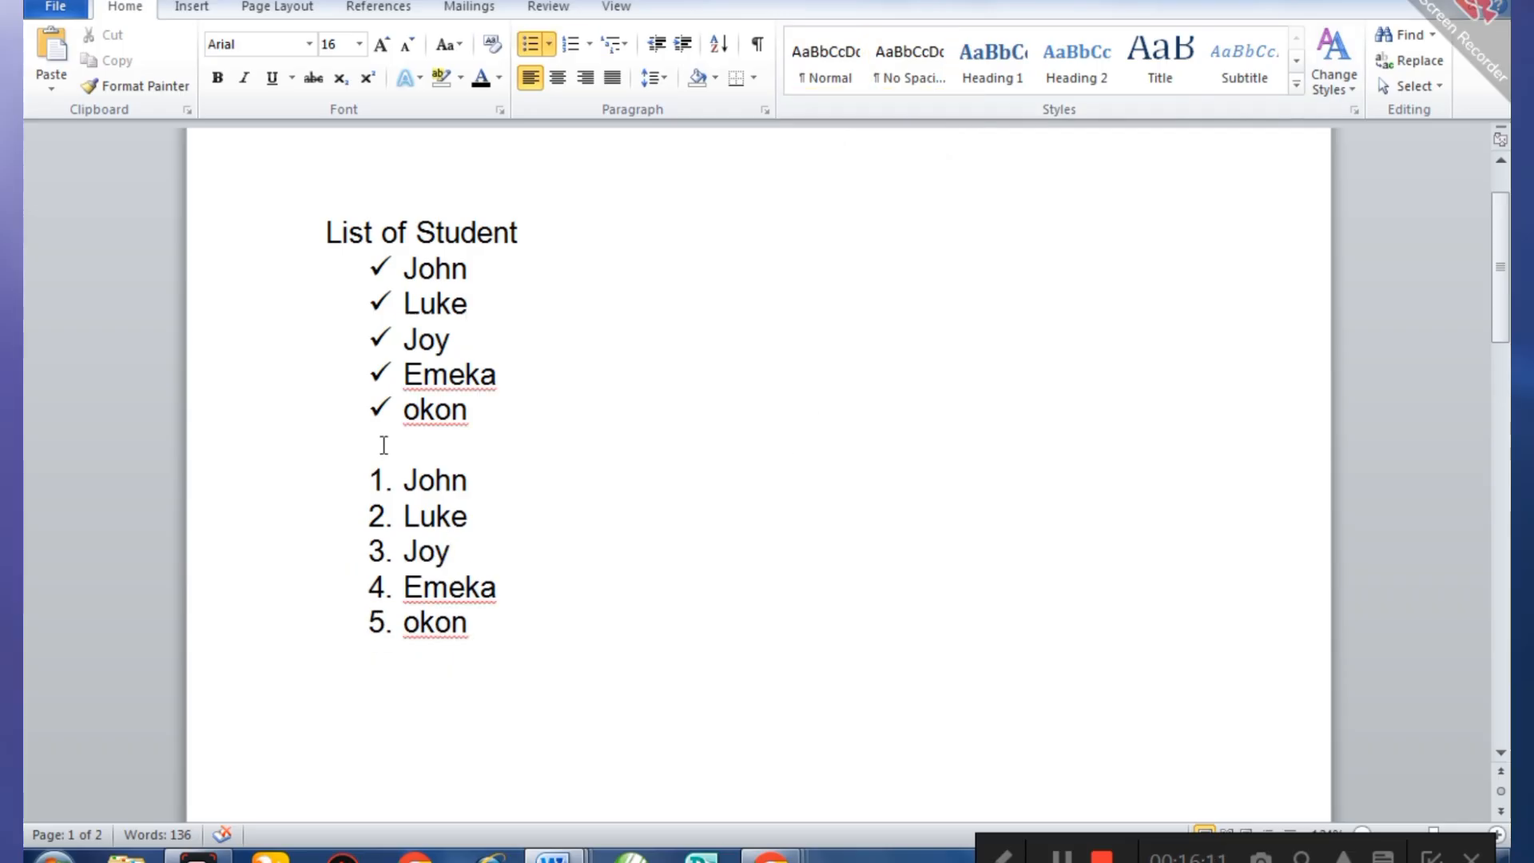
pyautogui.moveTo(364, 453); pyautogui.dragTo(520, 719)
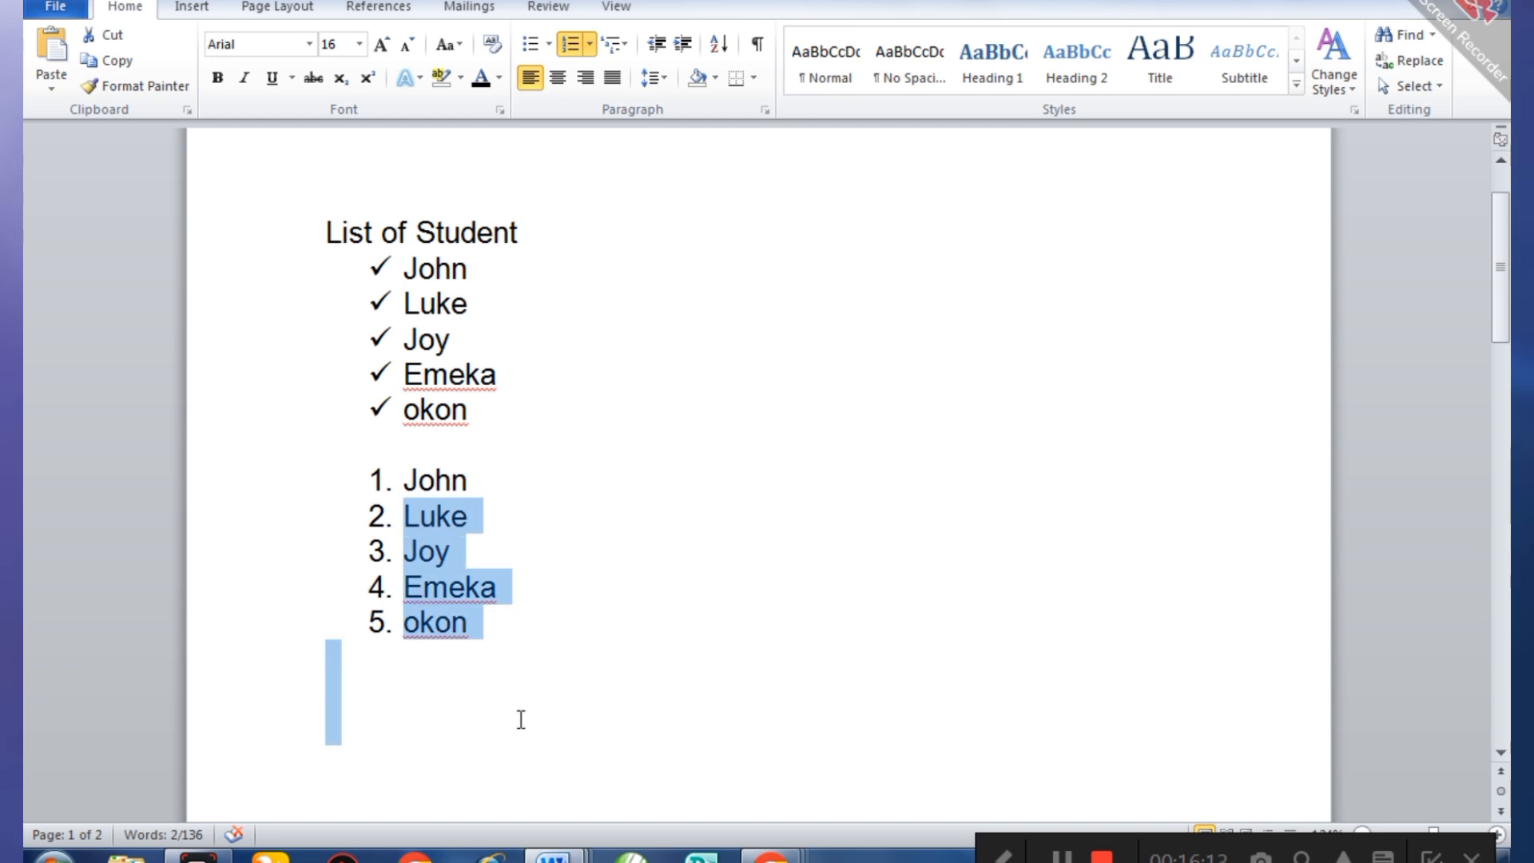
pyautogui.click(483, 755)
pyautogui.click(490, 629)
pyautogui.moveTo(489, 633); pyautogui.dragTo(404, 481)
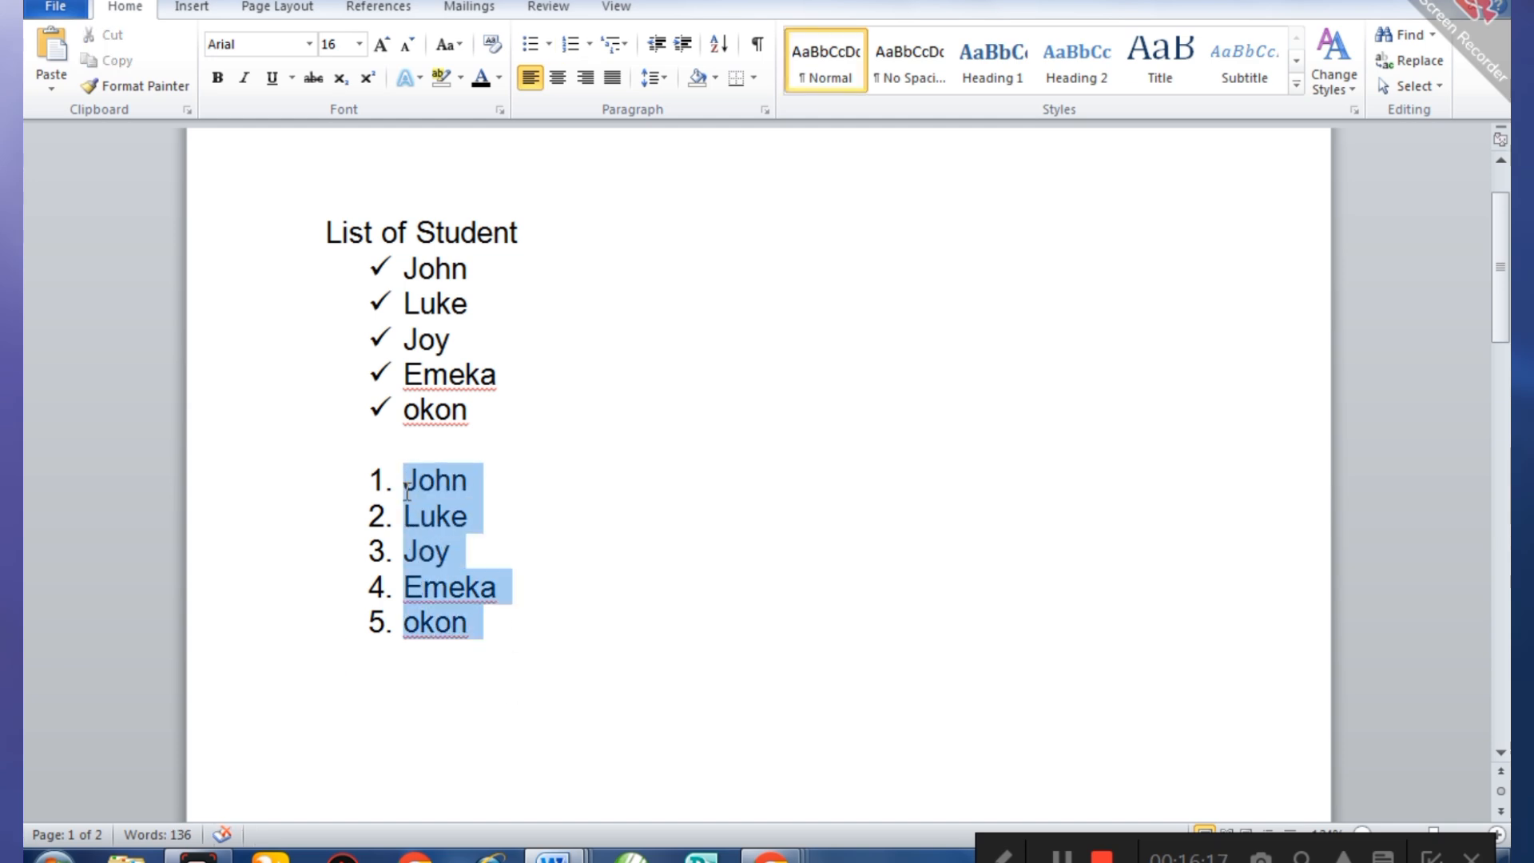
pyautogui.click(840, 84)
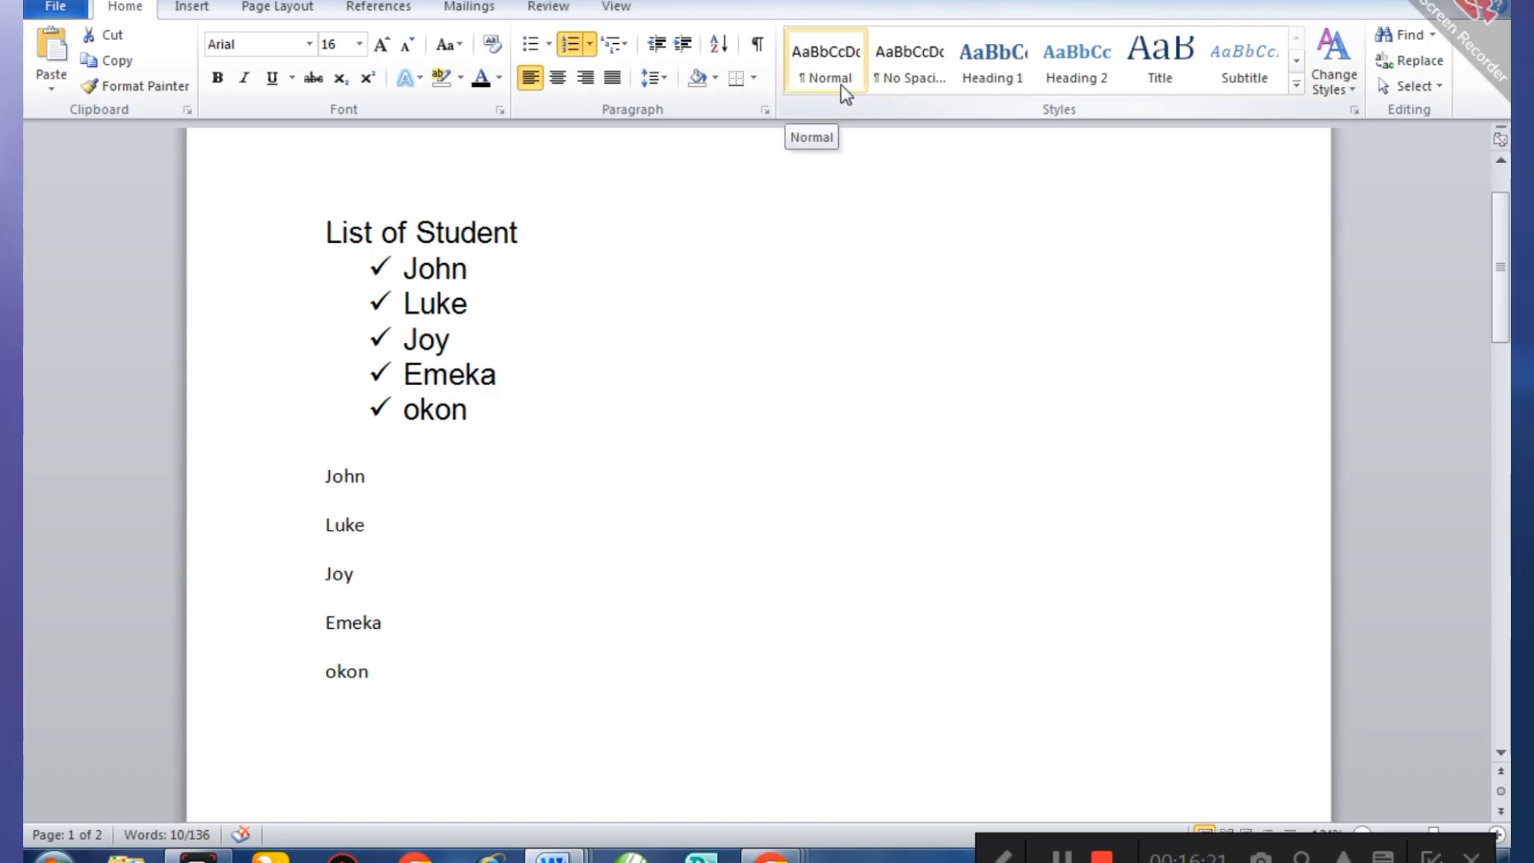
pyautogui.click(901, 82)
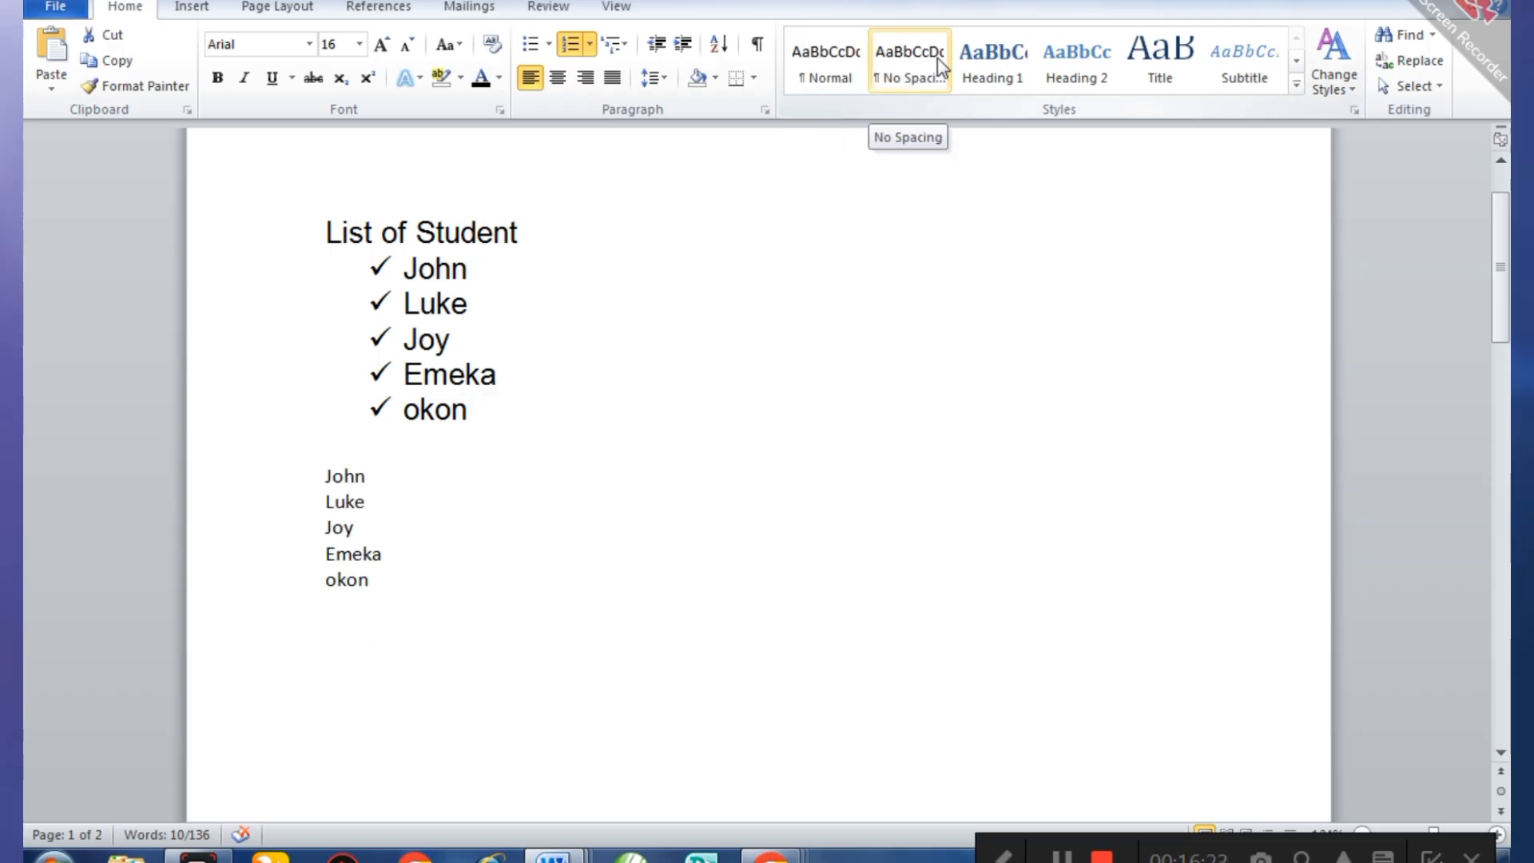
pyautogui.click(978, 70)
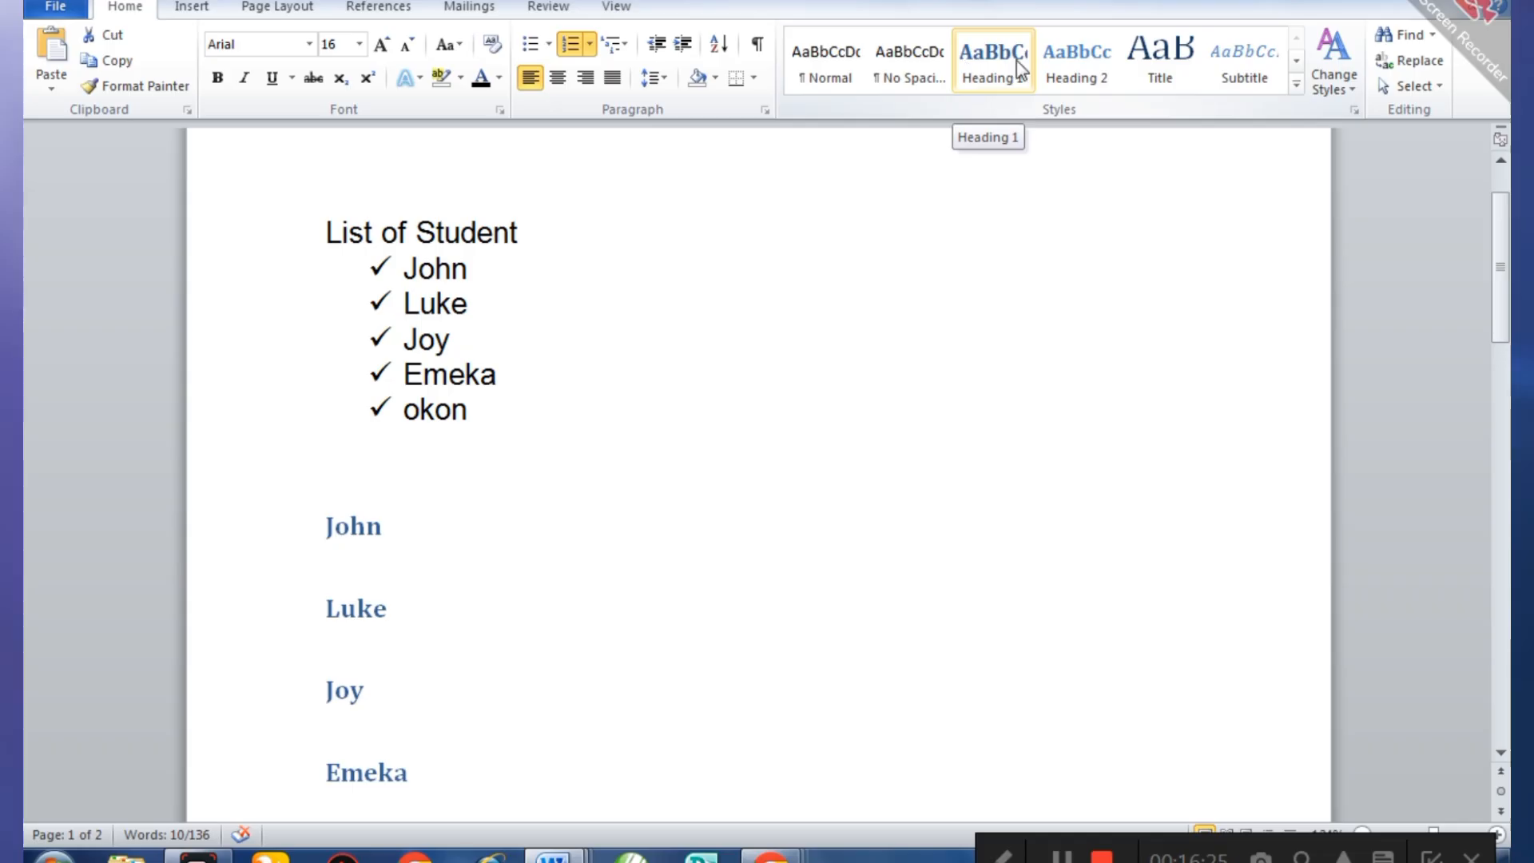
pyautogui.click(1052, 67)
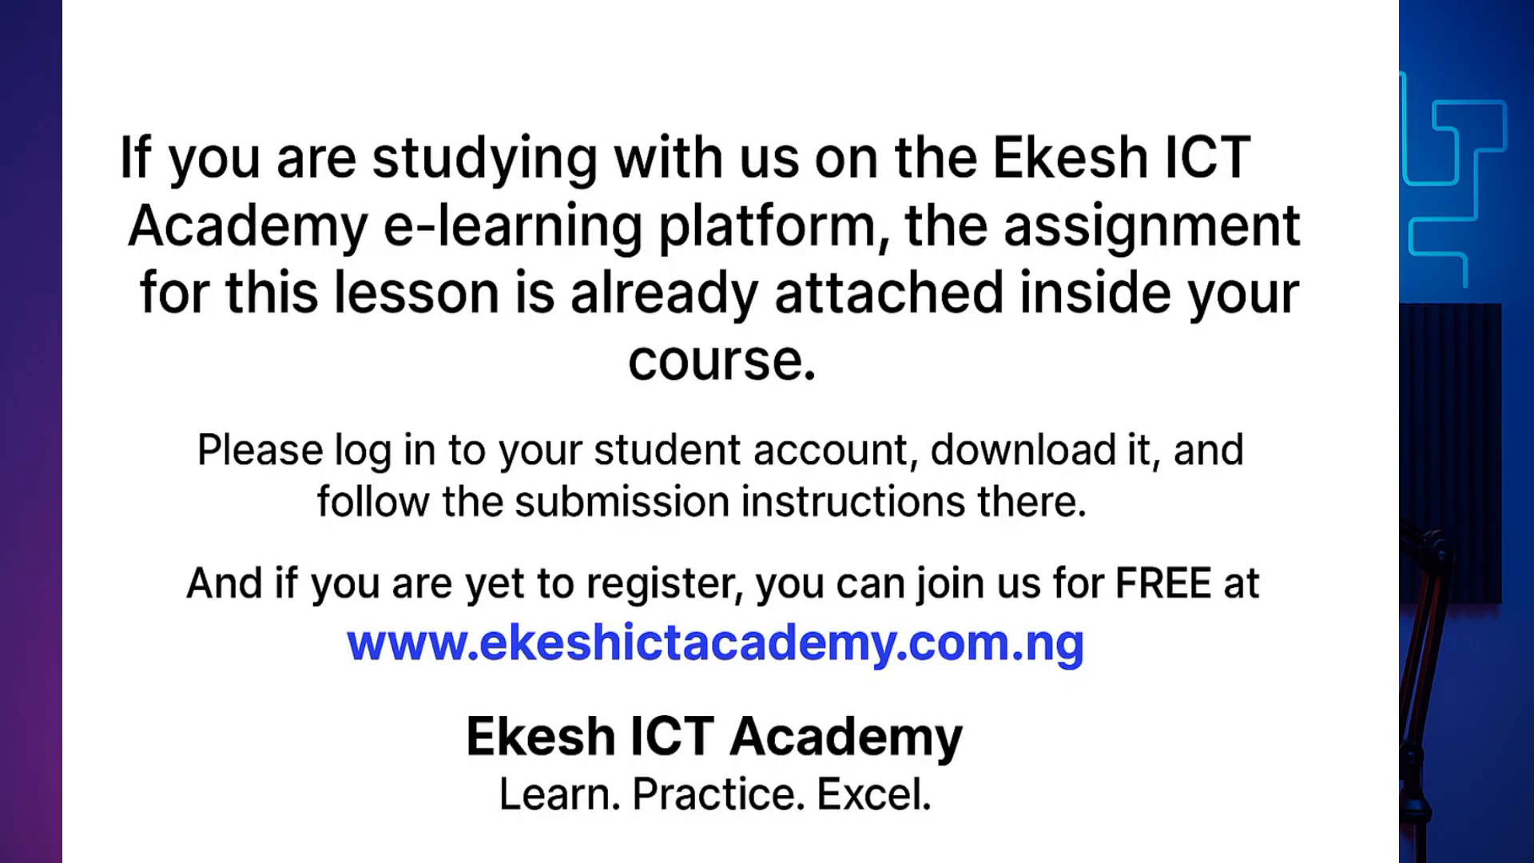